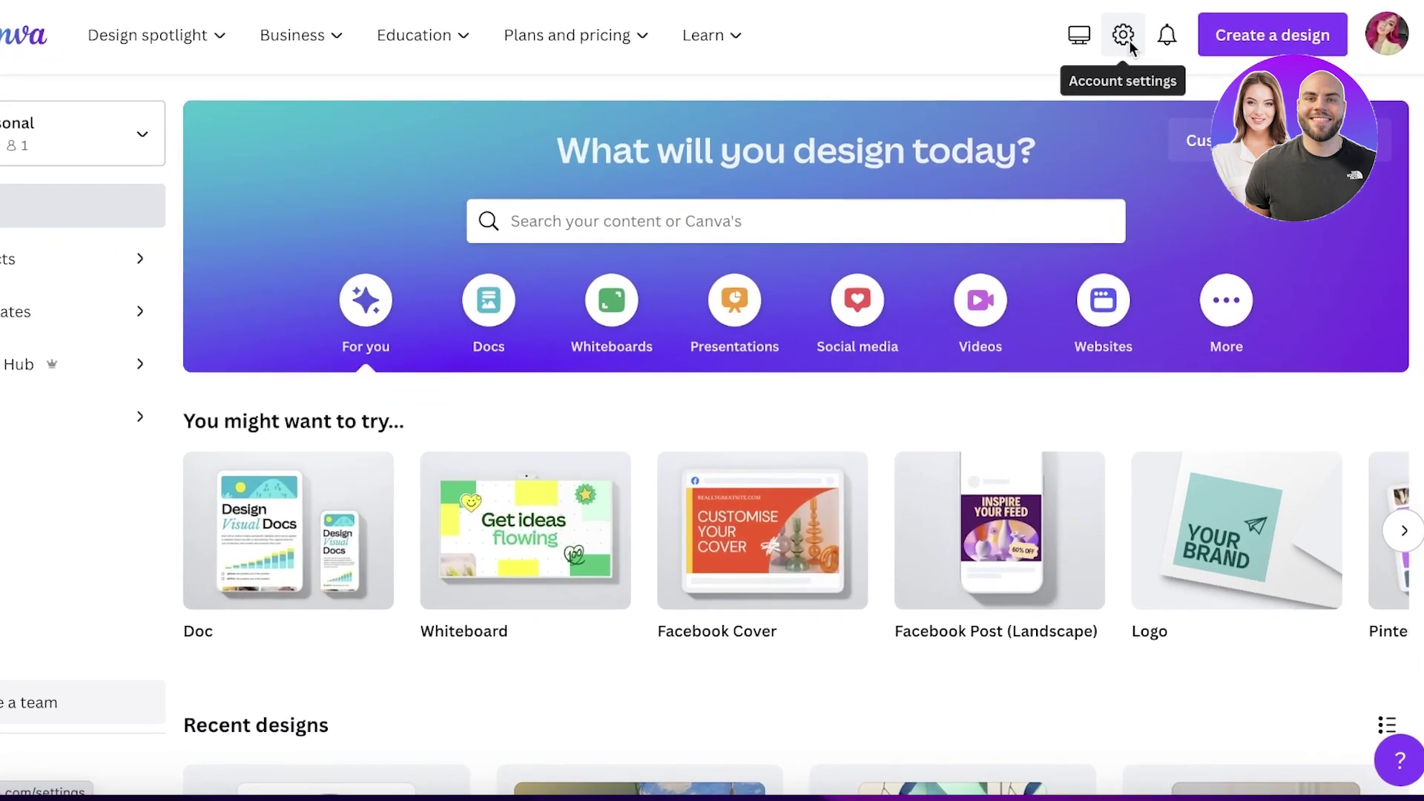
Scroll YouTube Studio's Branding page to the banner image and video watermark size requirements.
scroll(878, 203, down, 1)
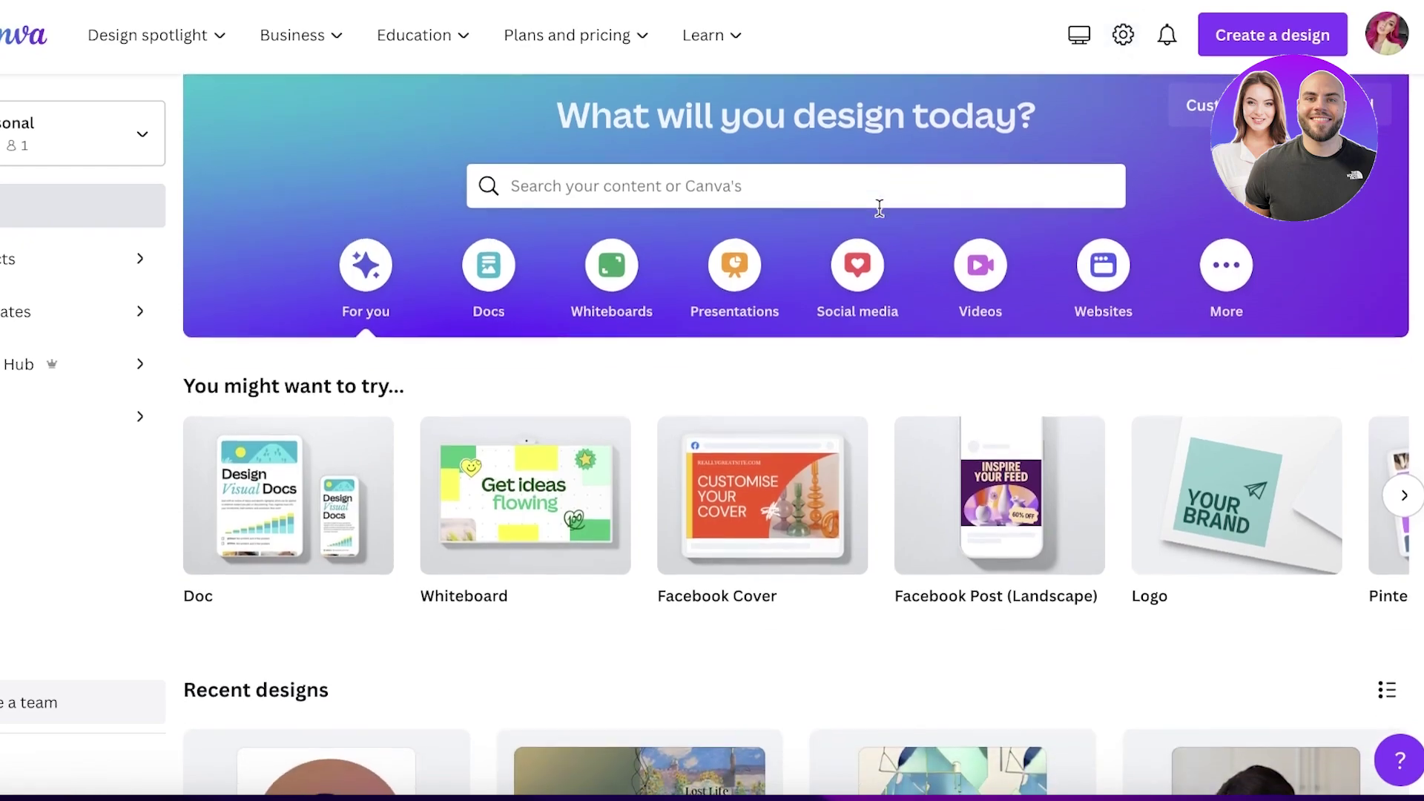
scroll(885, 245, down, 1)
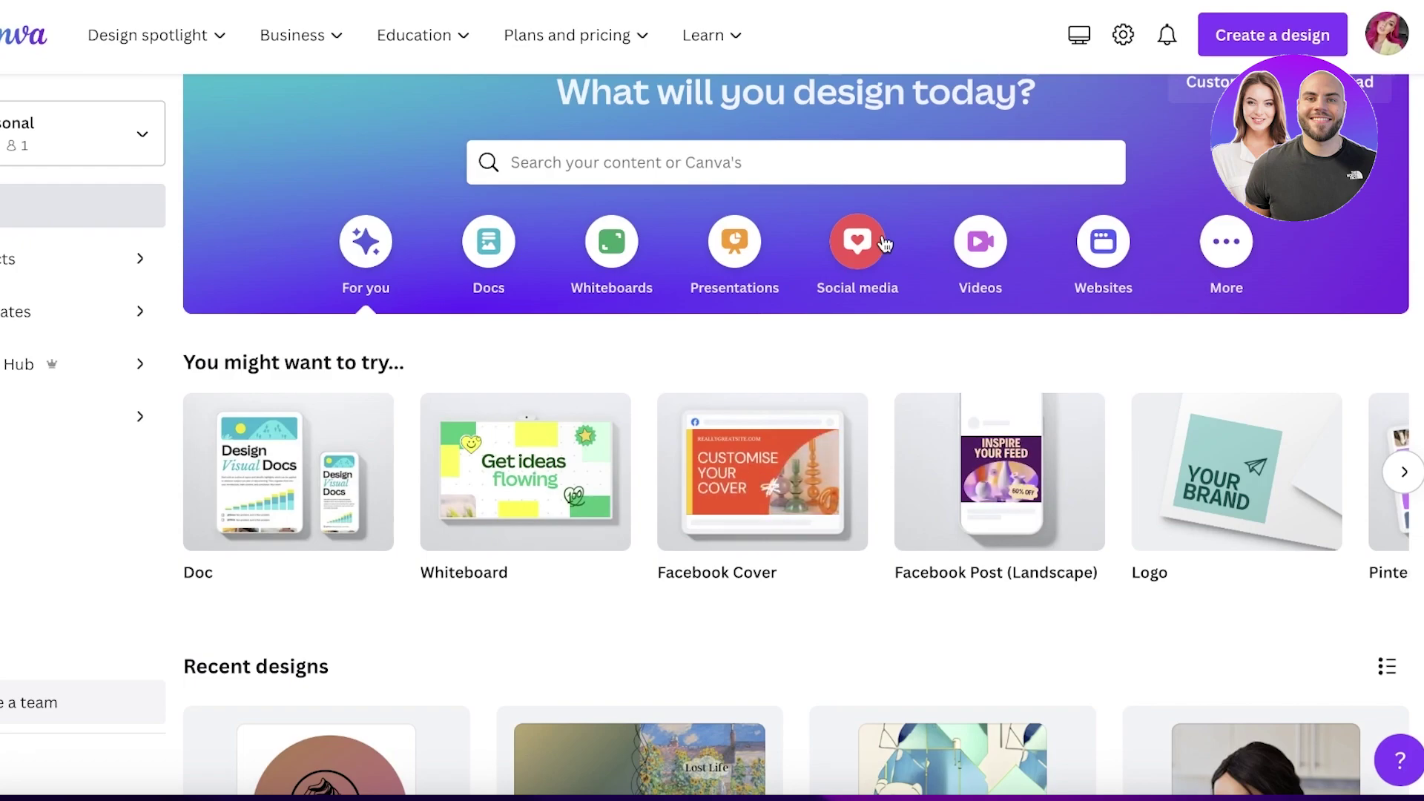
scroll(909, 292, down, 5)
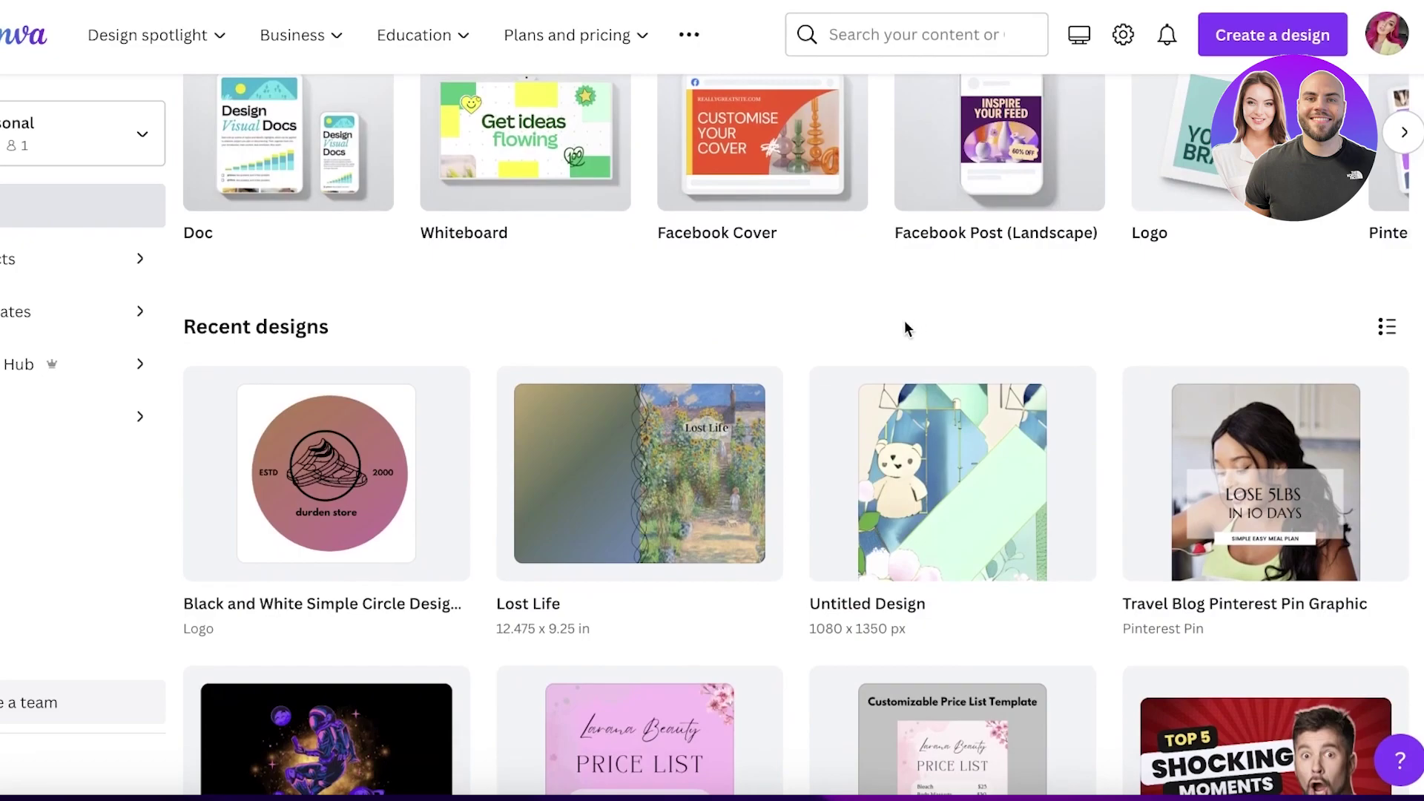
scroll(428, 458, down, 3)
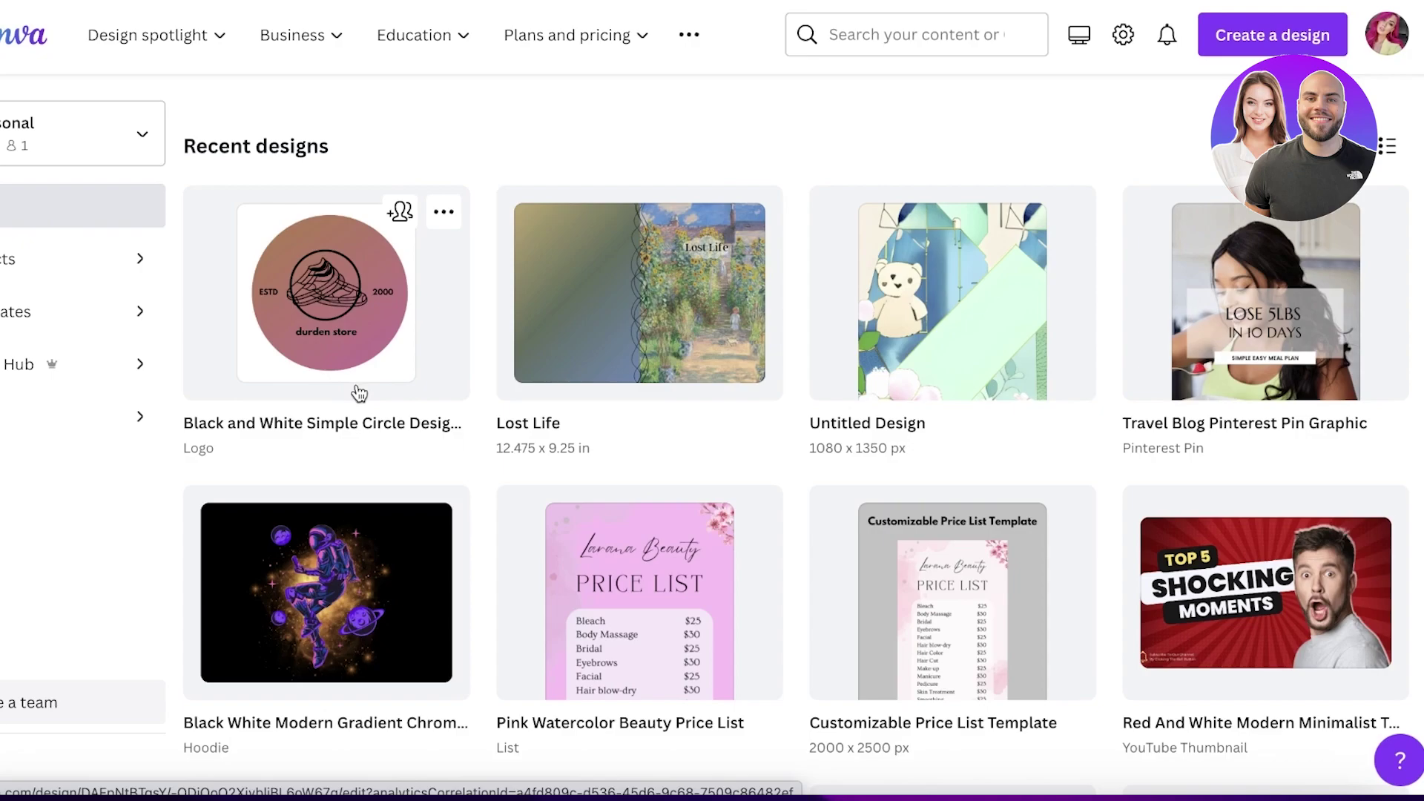
scroll(582, 452, up, 10)
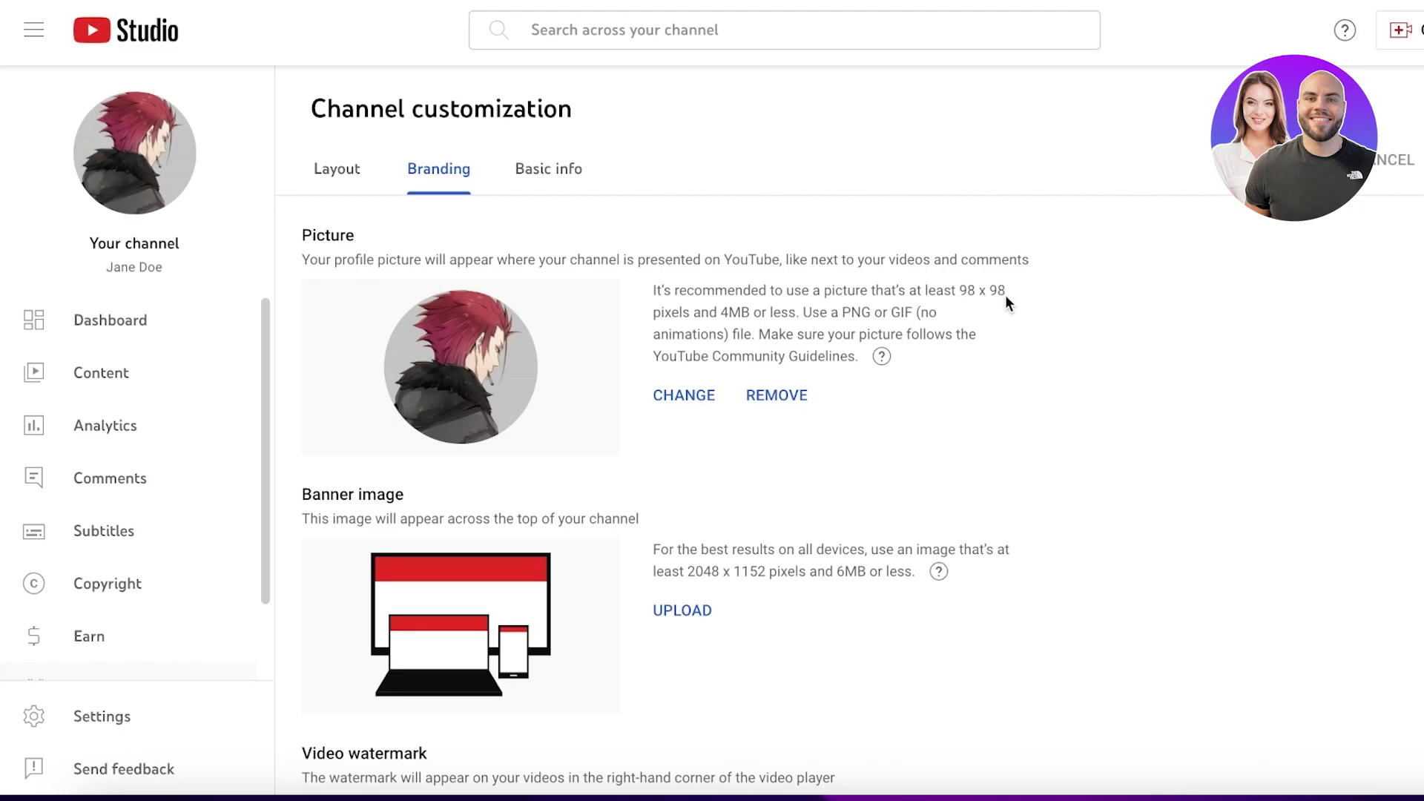
scroll(1007, 301, down, 3)
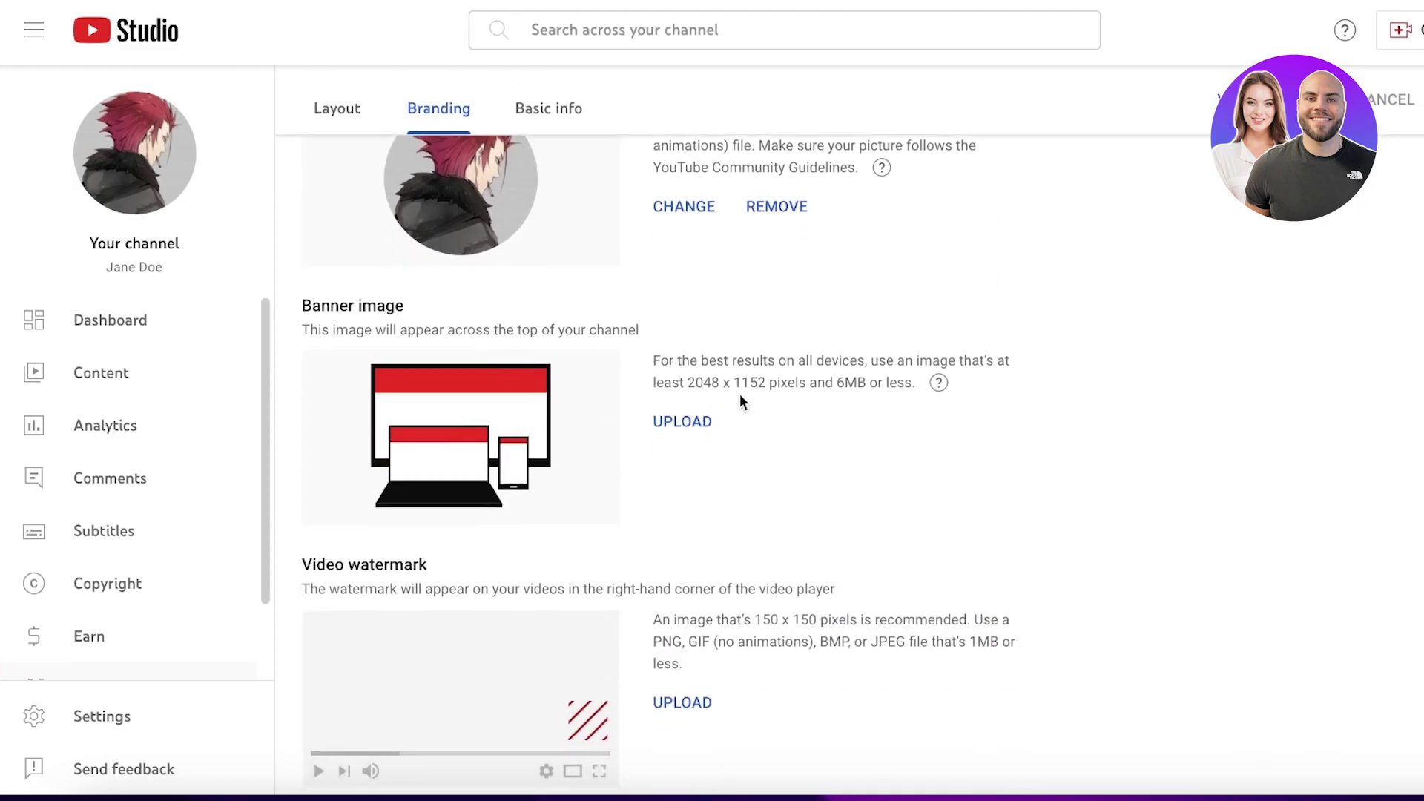
scroll(740, 394, down, 1)
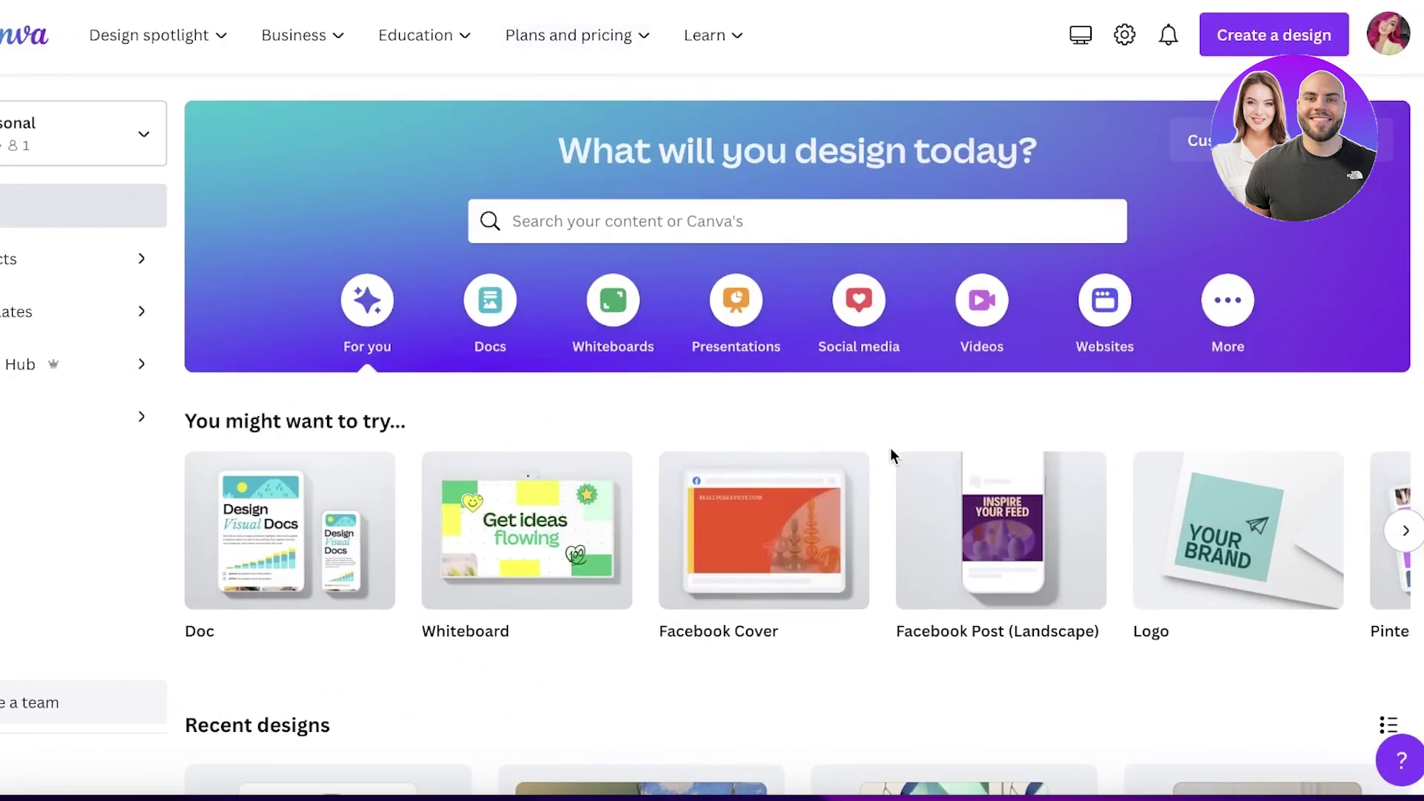
Start a custom-size design and search Canva templates for 'youtube logo'.
mouse_move(918, 464)
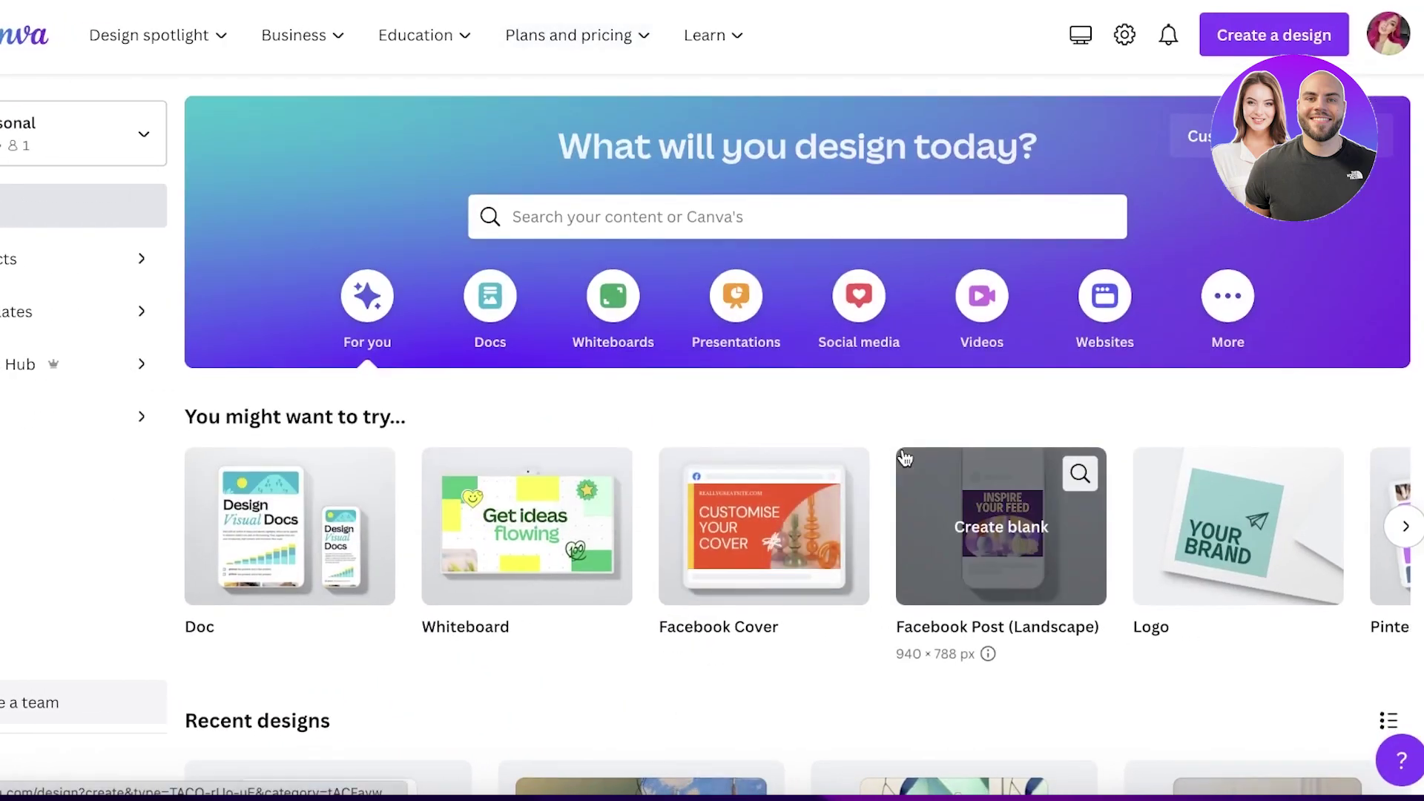
click(1261, 136)
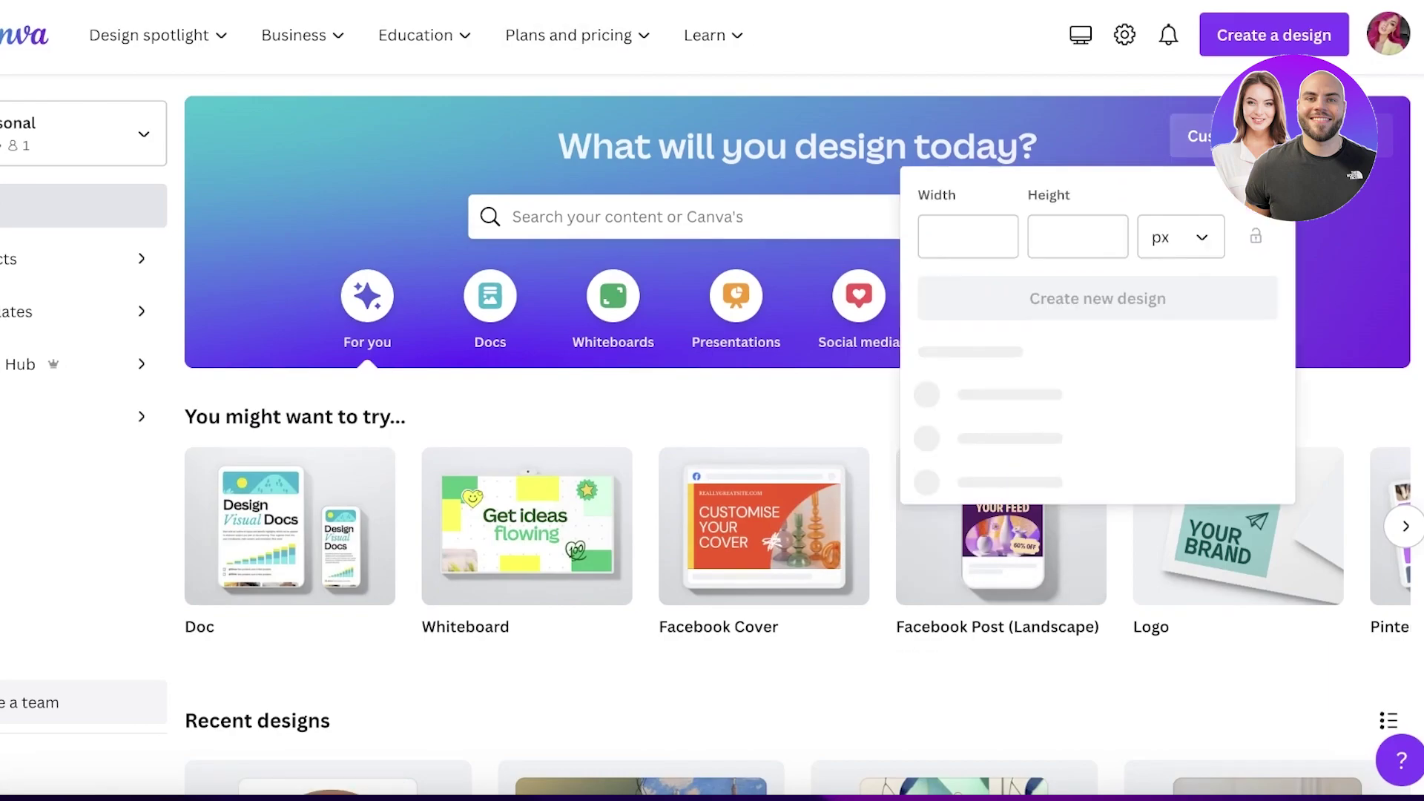
click(942, 223)
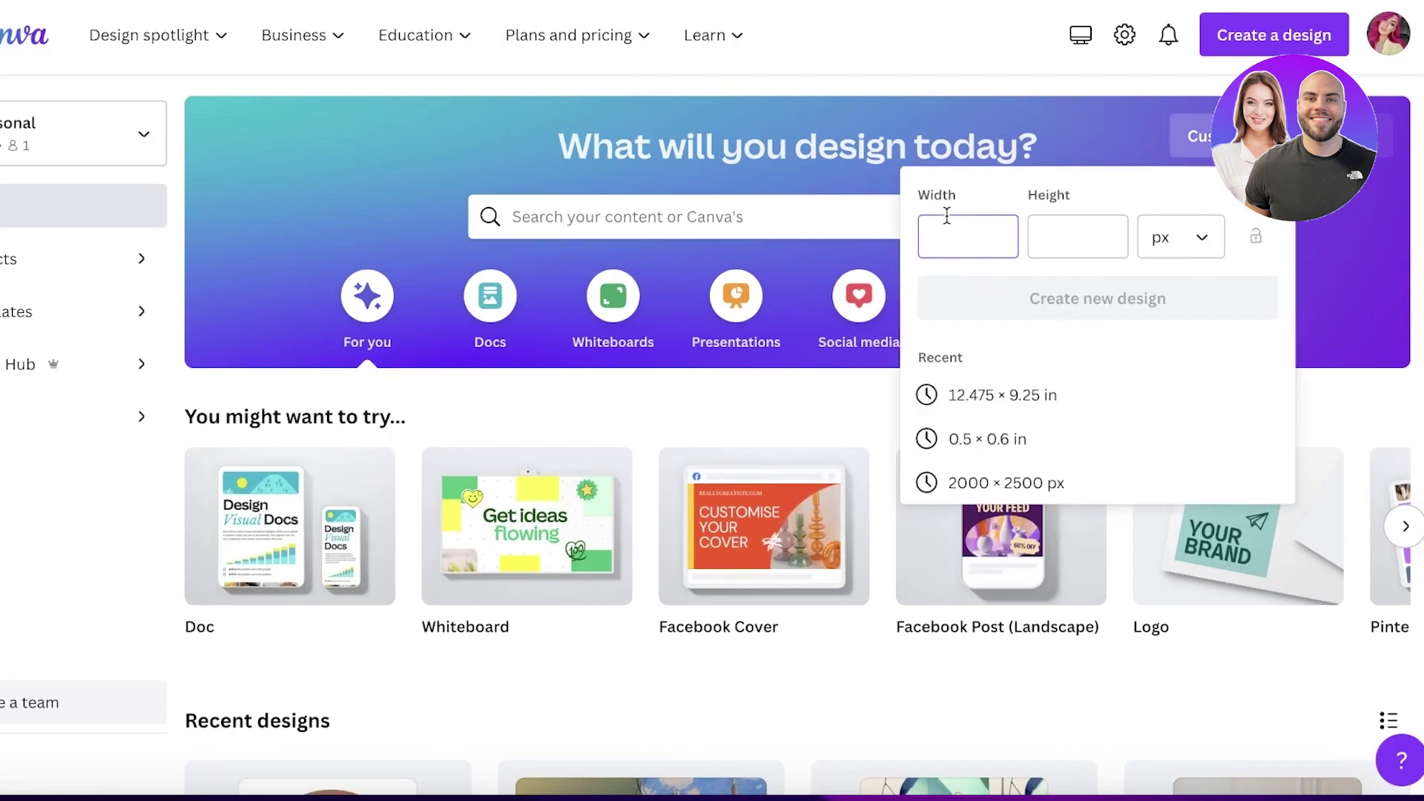
click(626, 232)
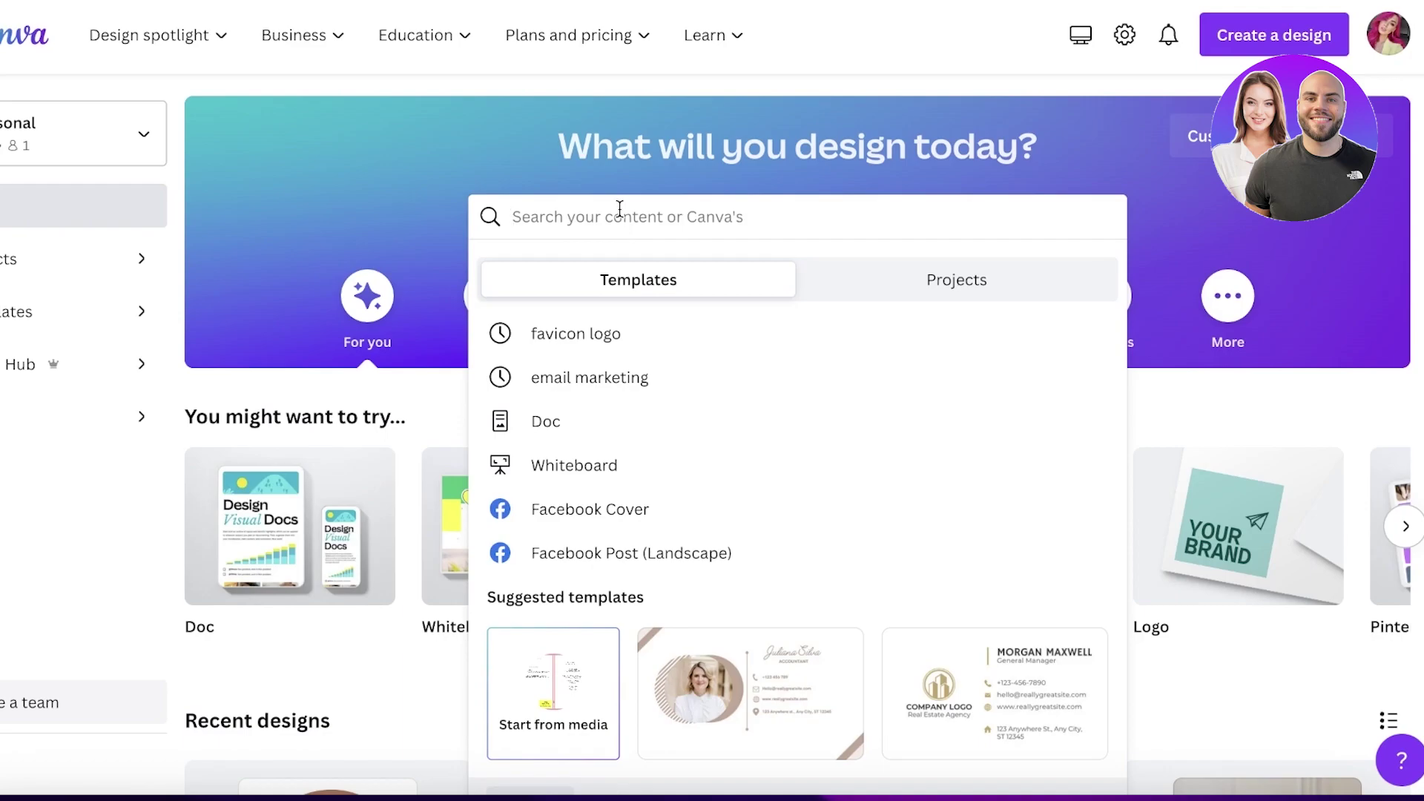
text(youtube logo)
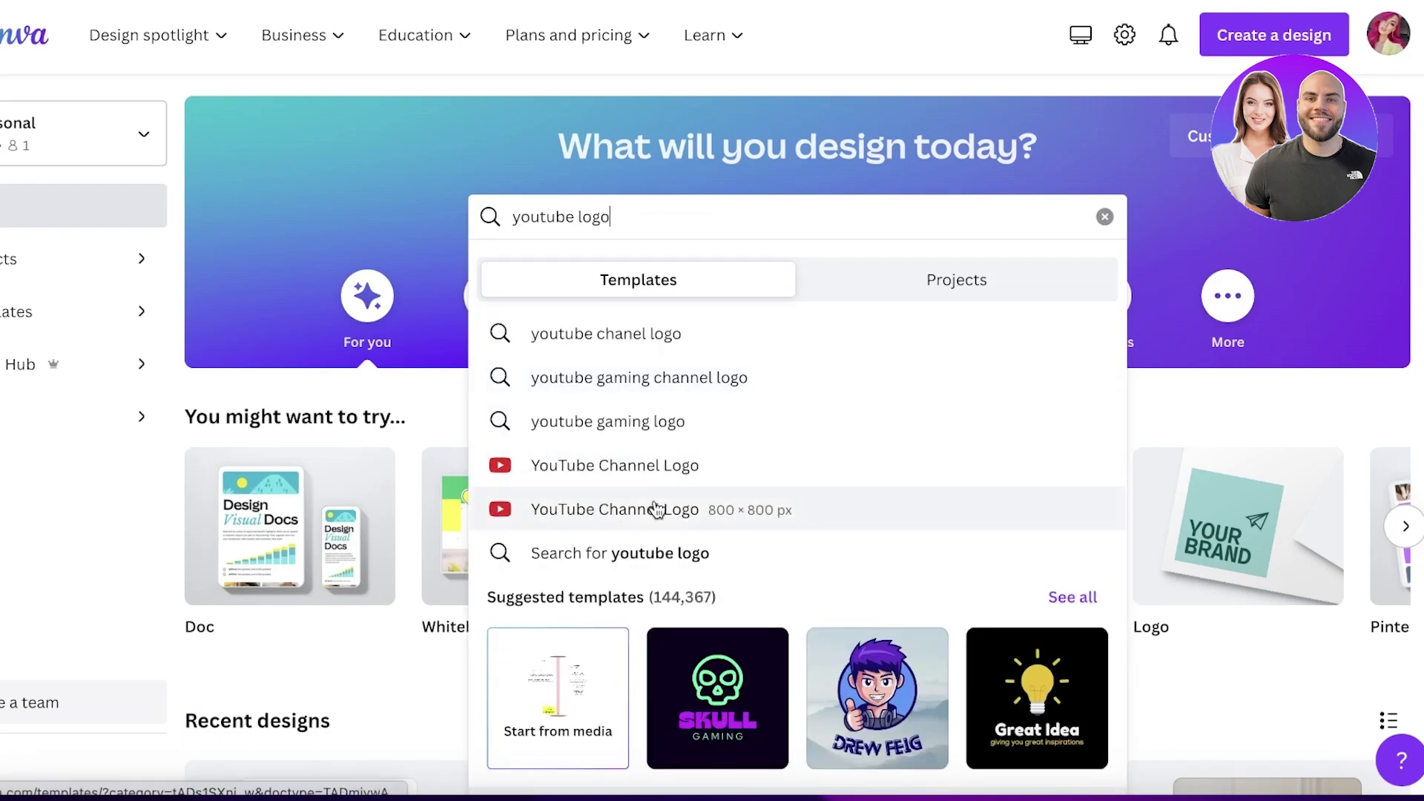
Open the 800 × 800 px YouTube Channel Logo templates and browse through the results.
click(617, 466)
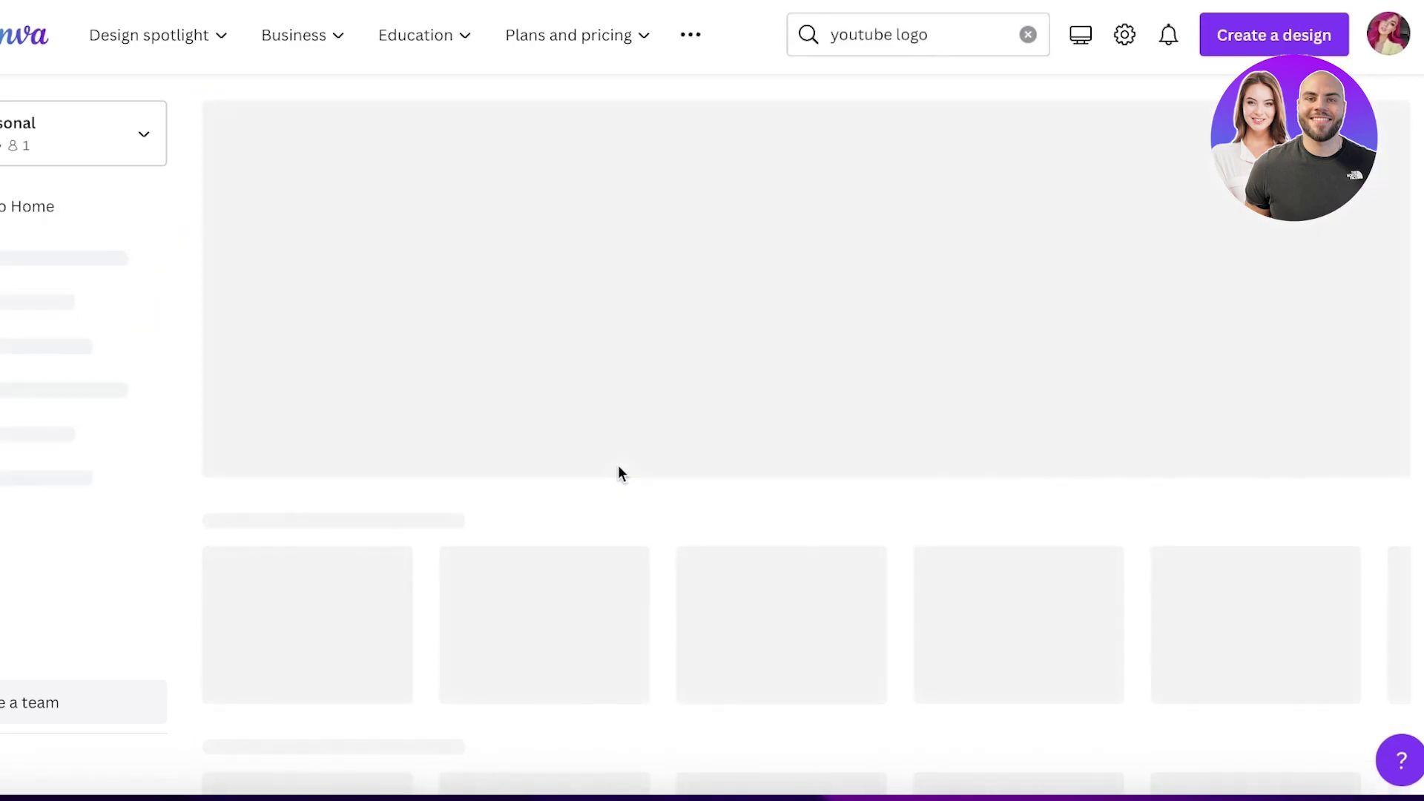
scroll(617, 465, down, 10)
scroll(816, 401, up, 9)
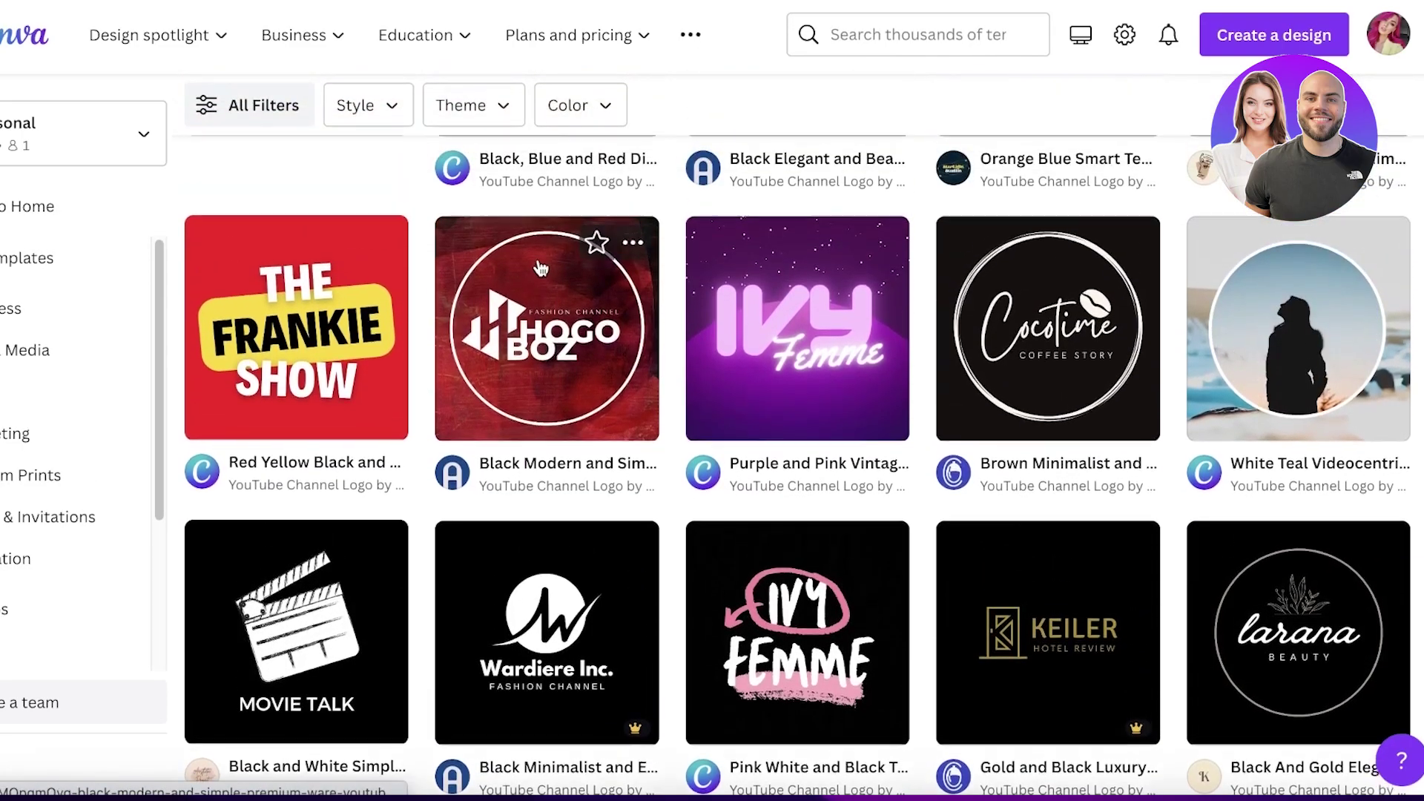
scroll(994, 341, down, 8)
scroll(964, 300, up, 7)
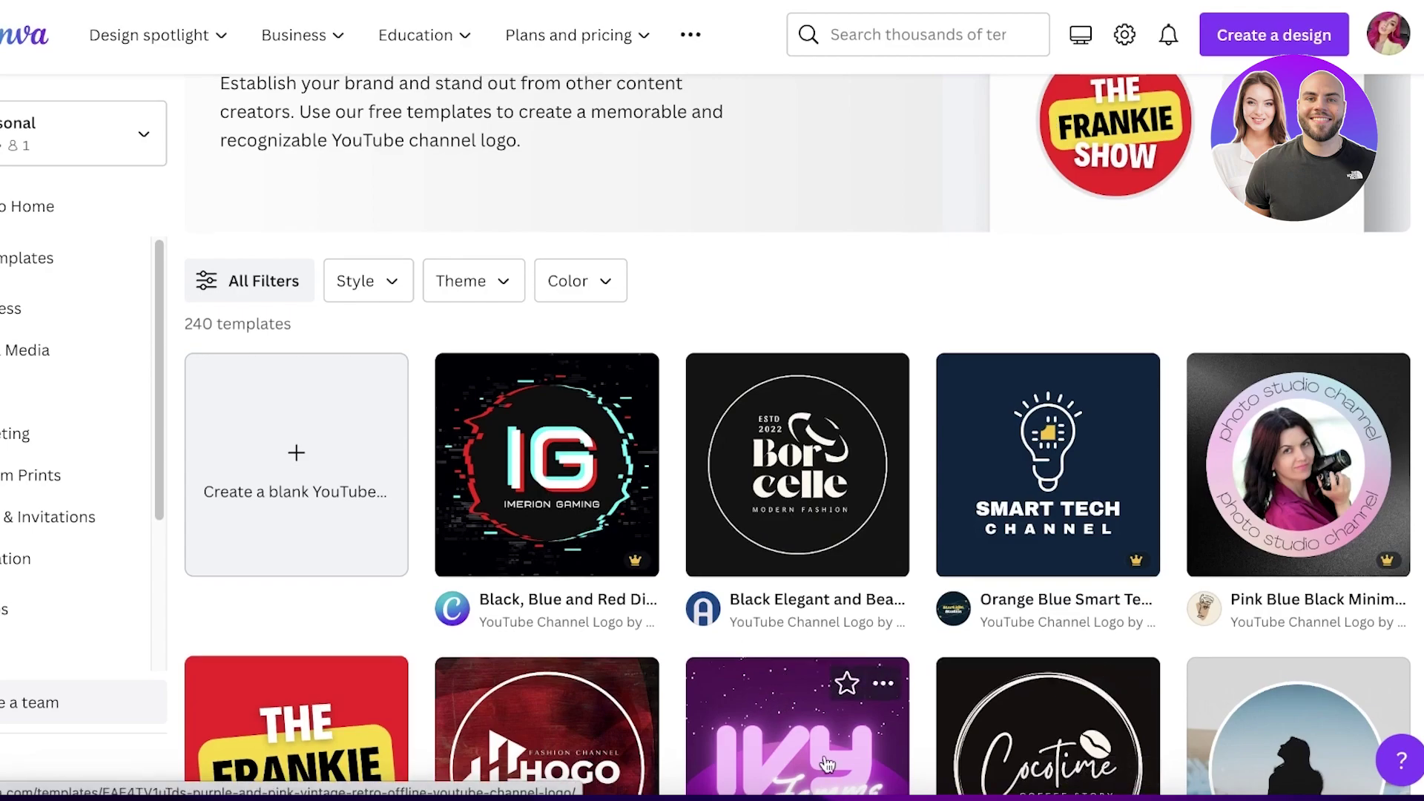
scroll(829, 714, down, 5)
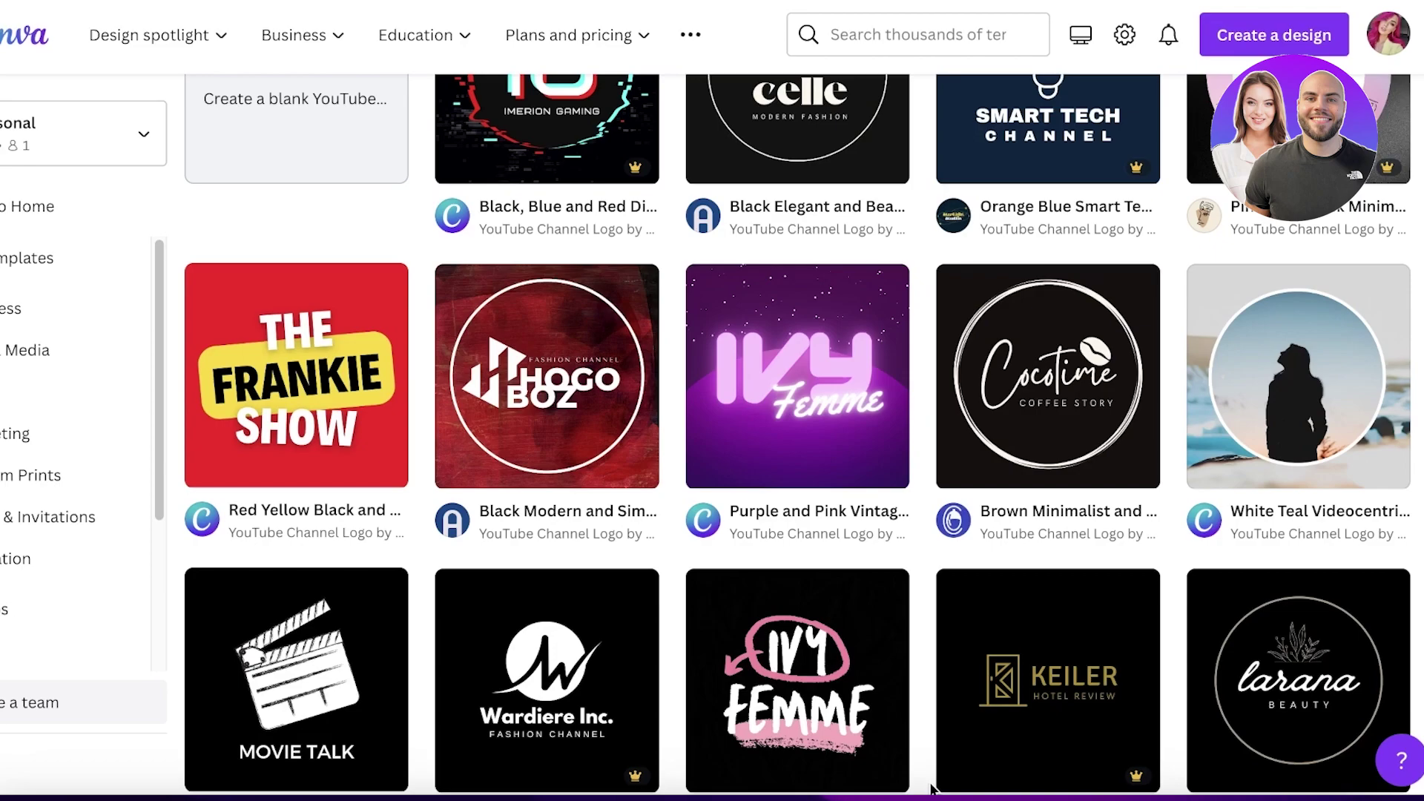
scroll(905, 715, down, 8)
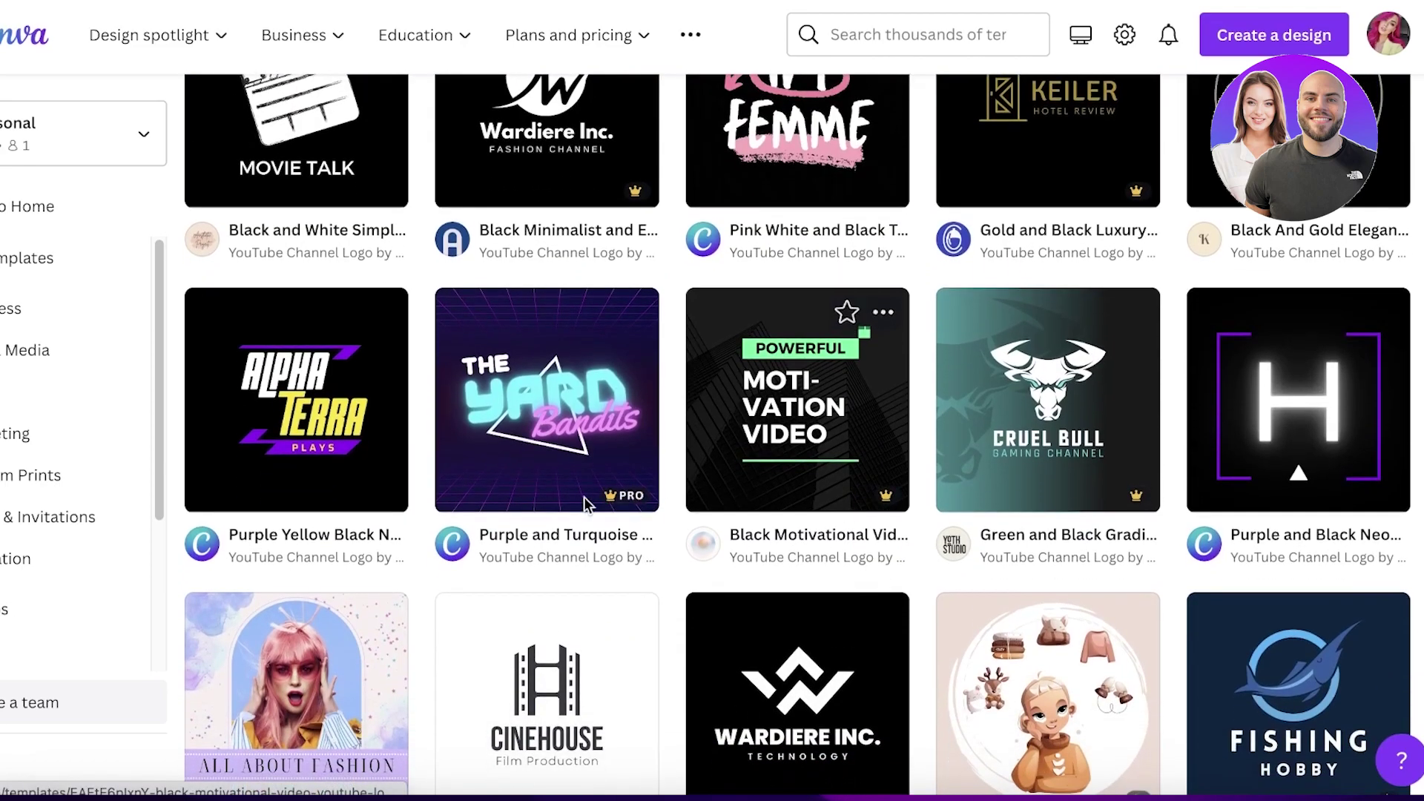
scroll(584, 497, down, 7)
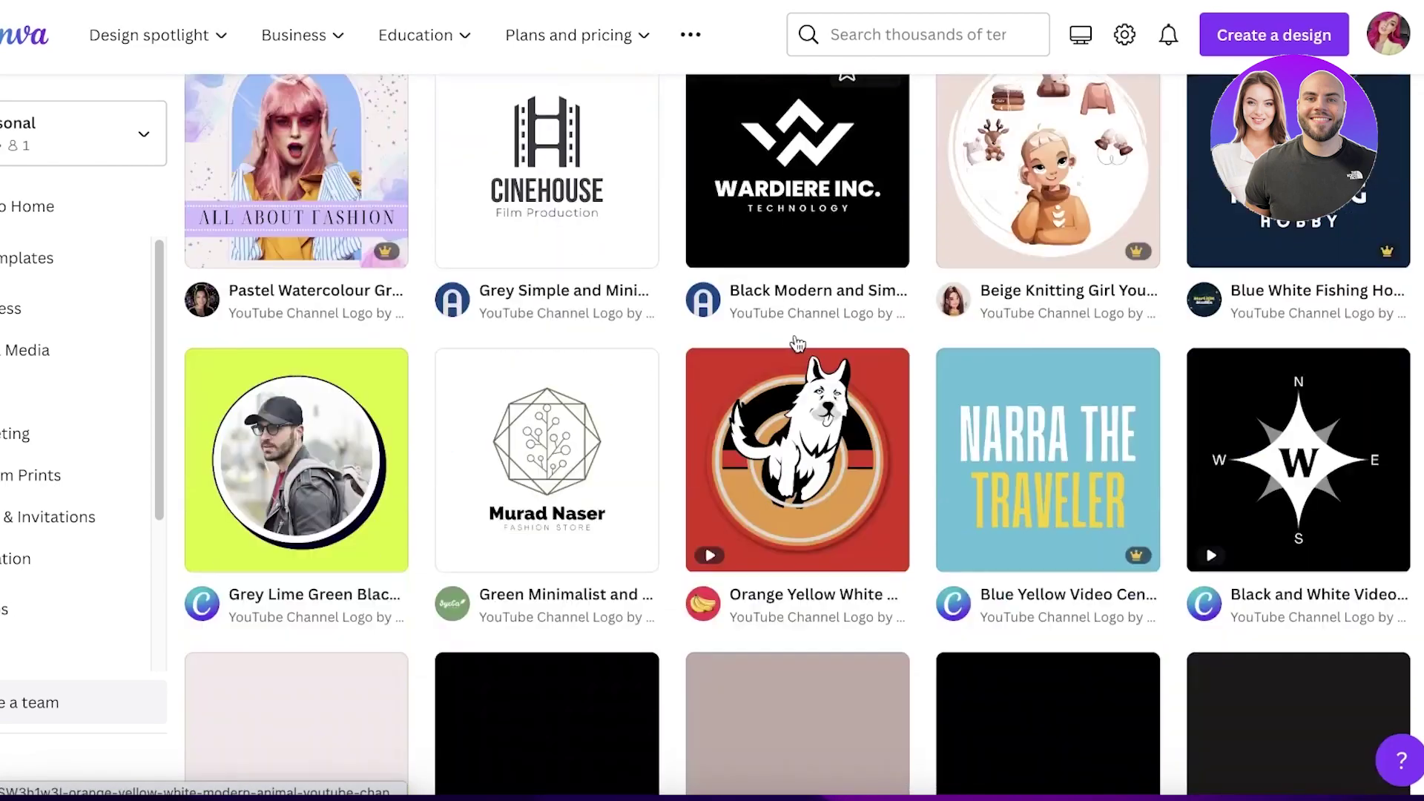
scroll(797, 342, down, 3)
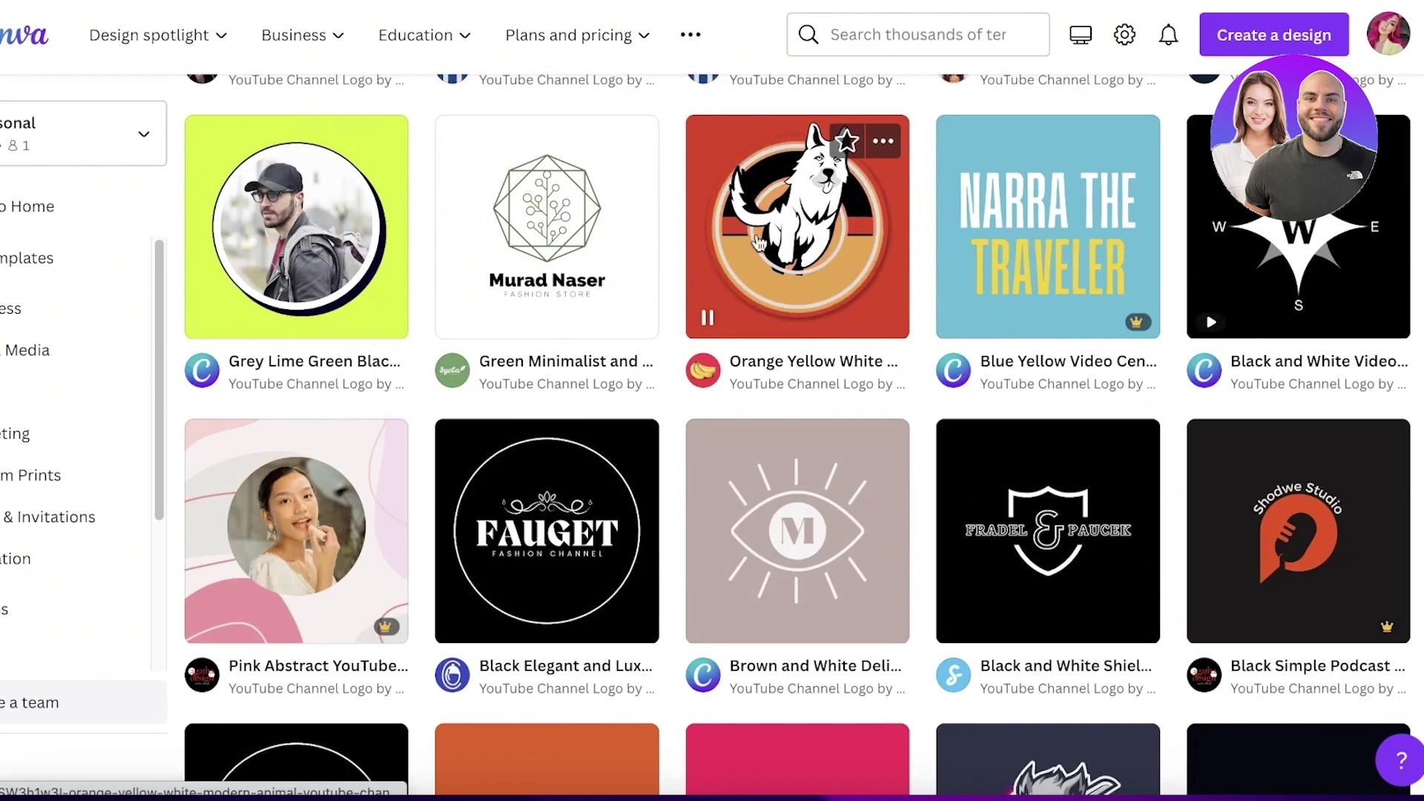
scroll(572, 447, down, 6)
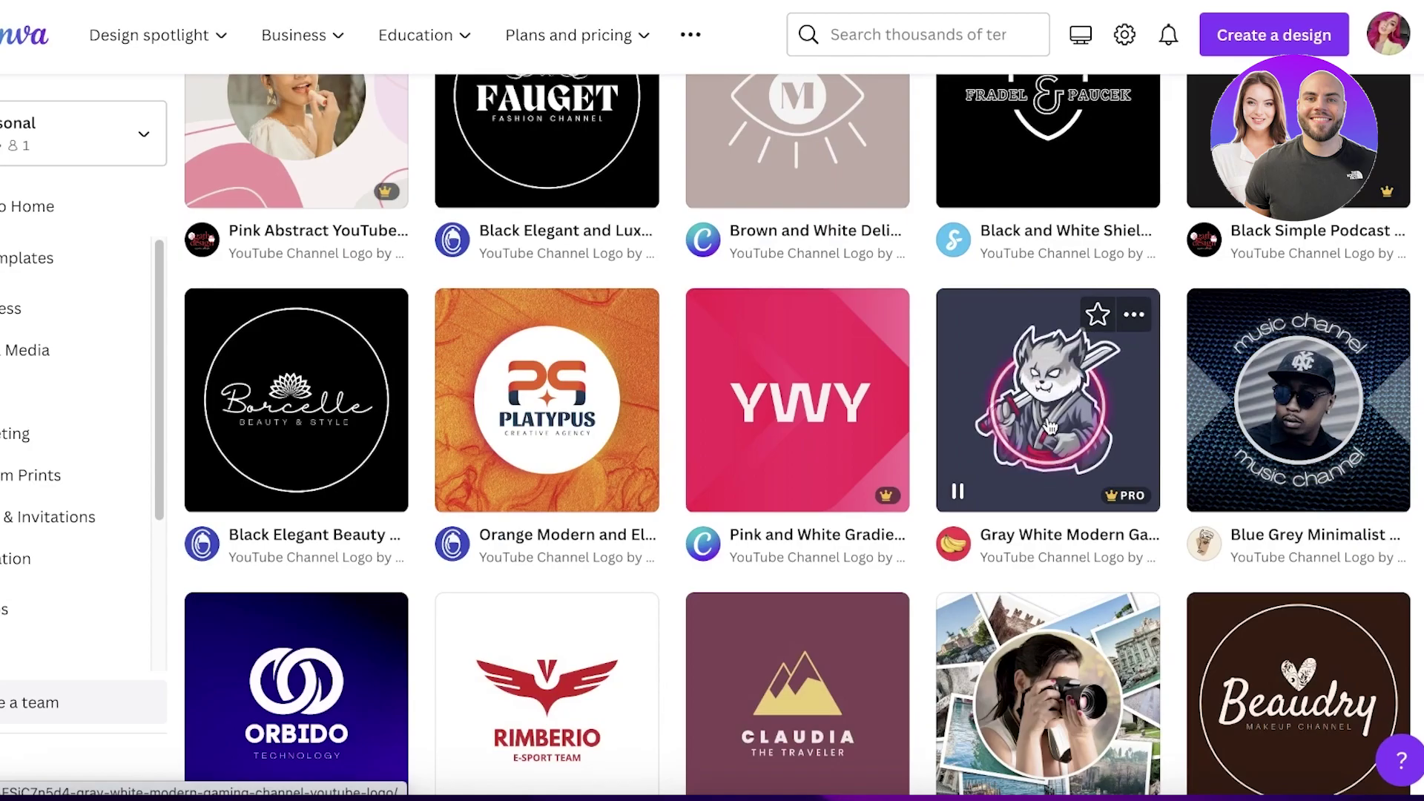
scroll(918, 383, down, 8)
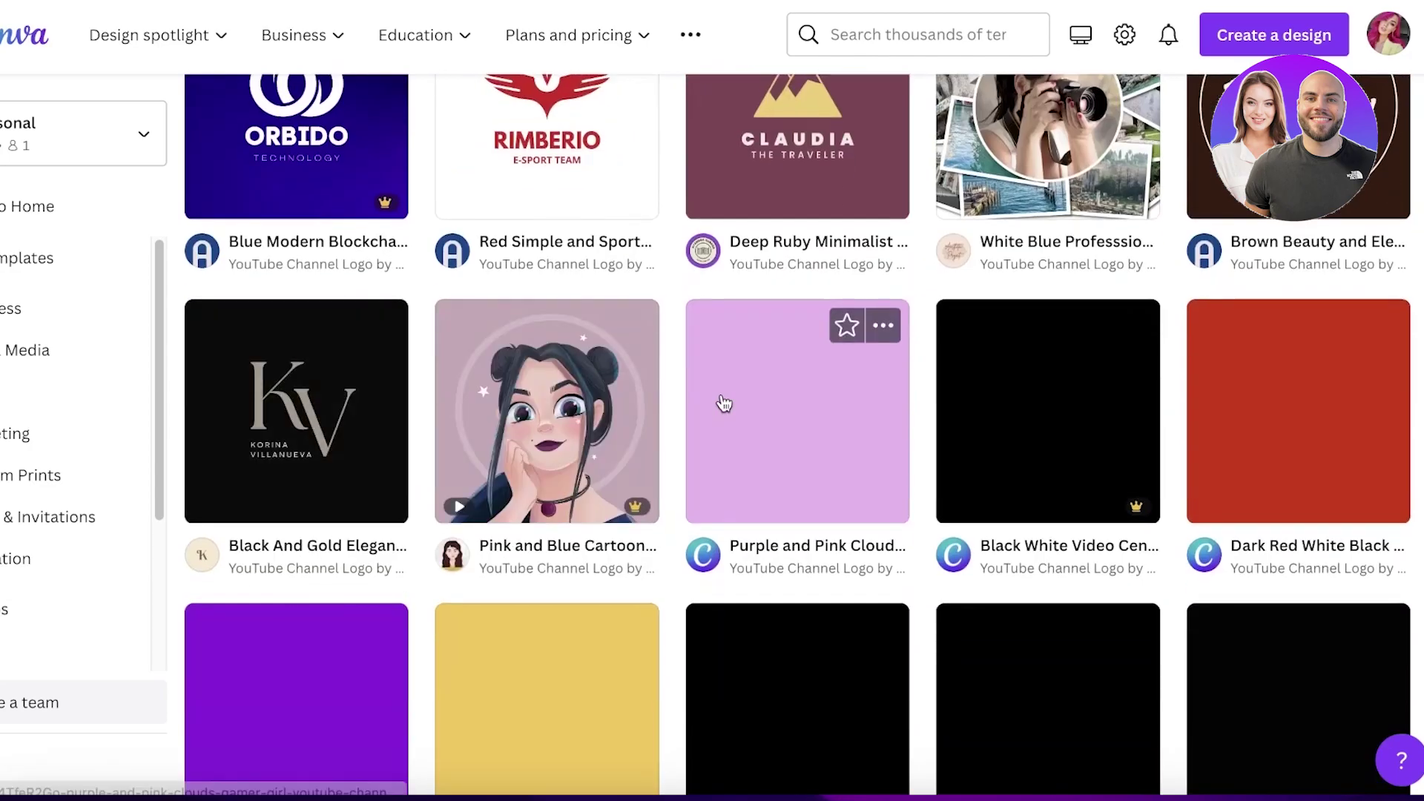
scroll(443, 428, down, 3)
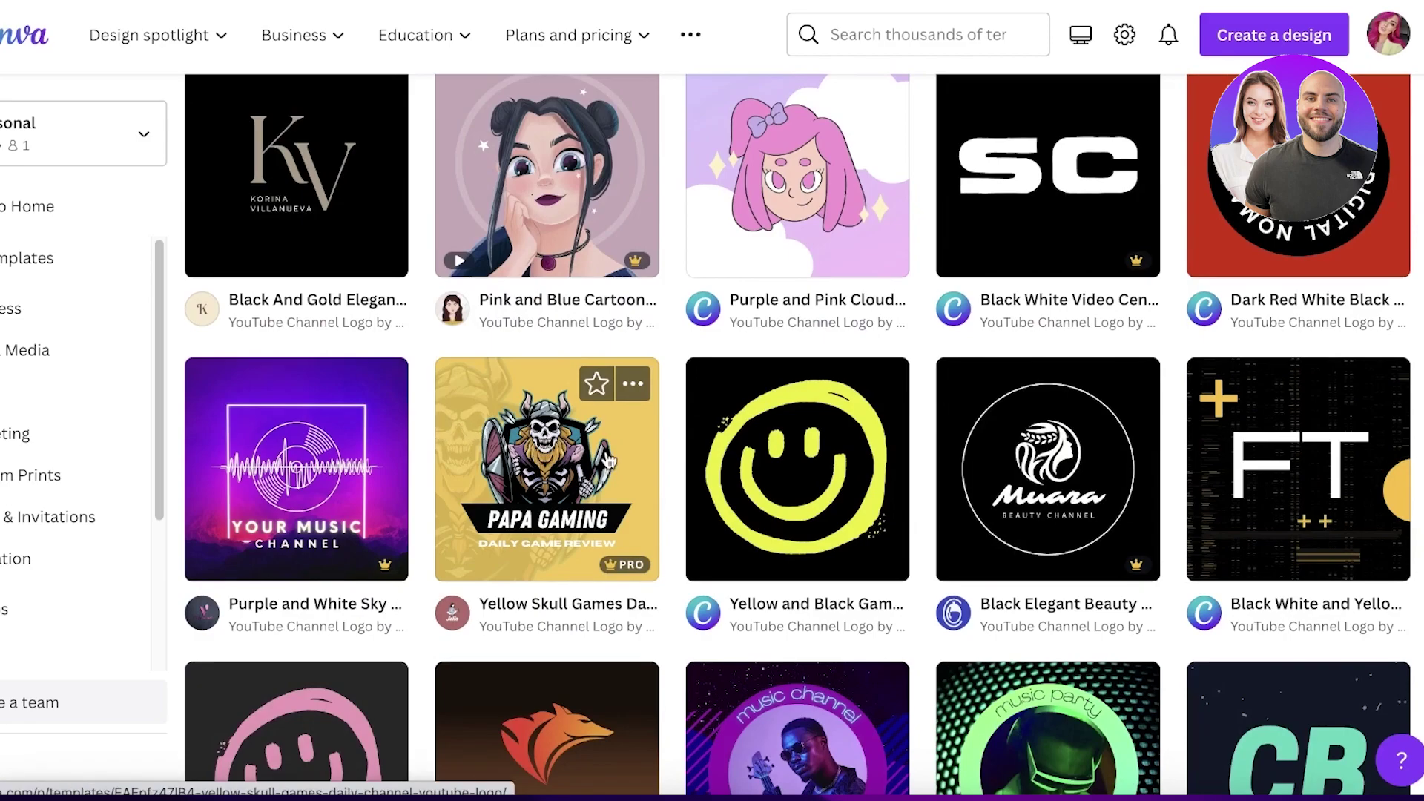
scroll(767, 175, up, 3)
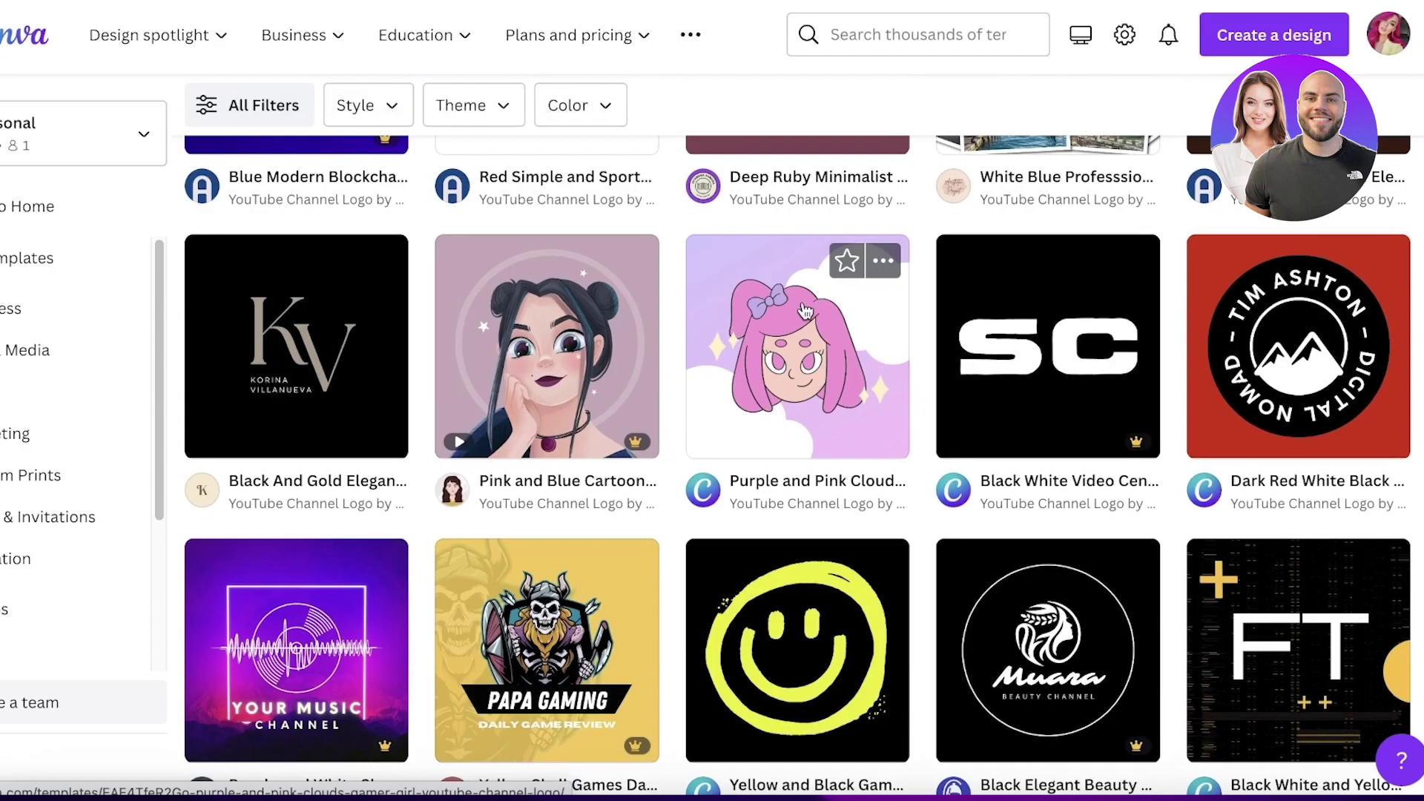
scroll(794, 315, down, 5)
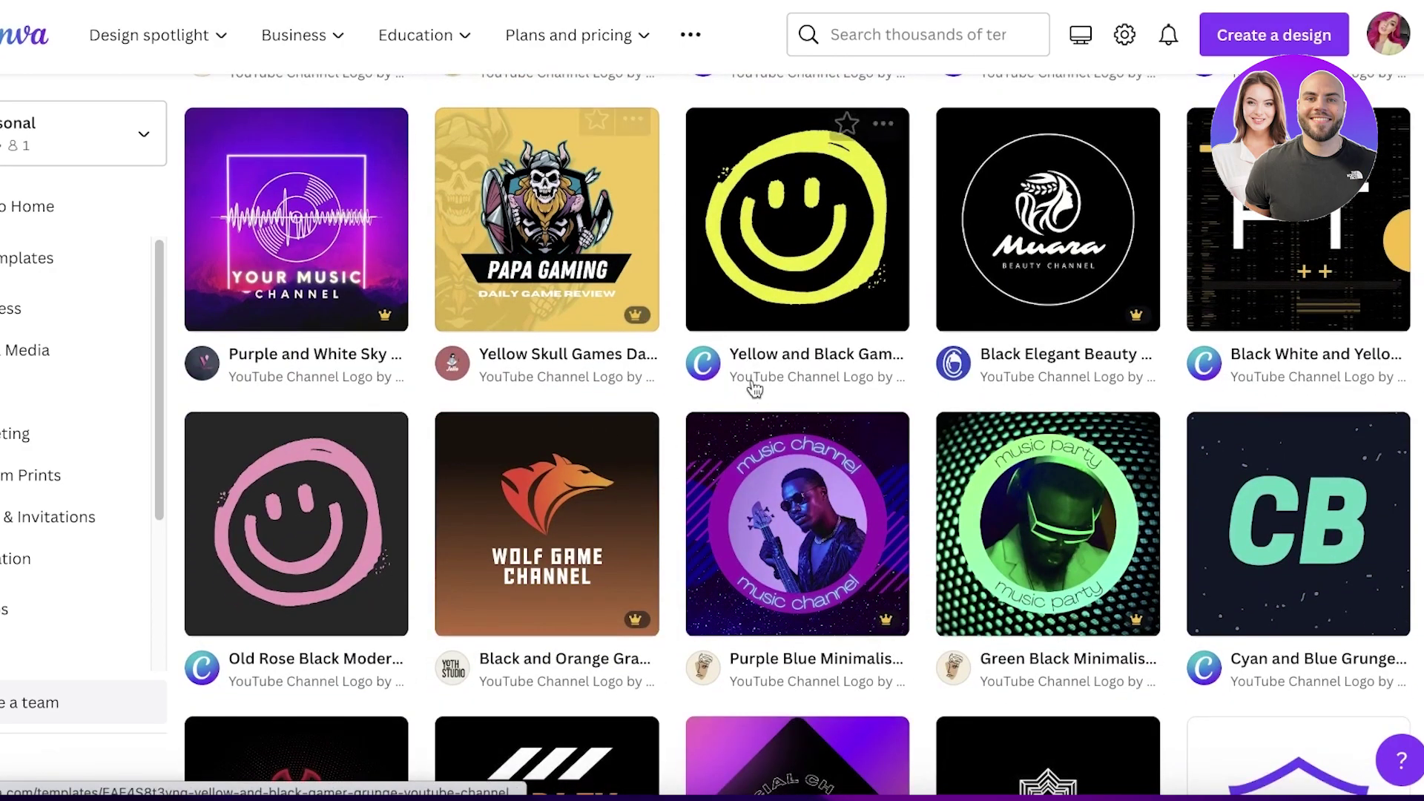
scroll(753, 388, up, 5)
scroll(764, 391, down, 6)
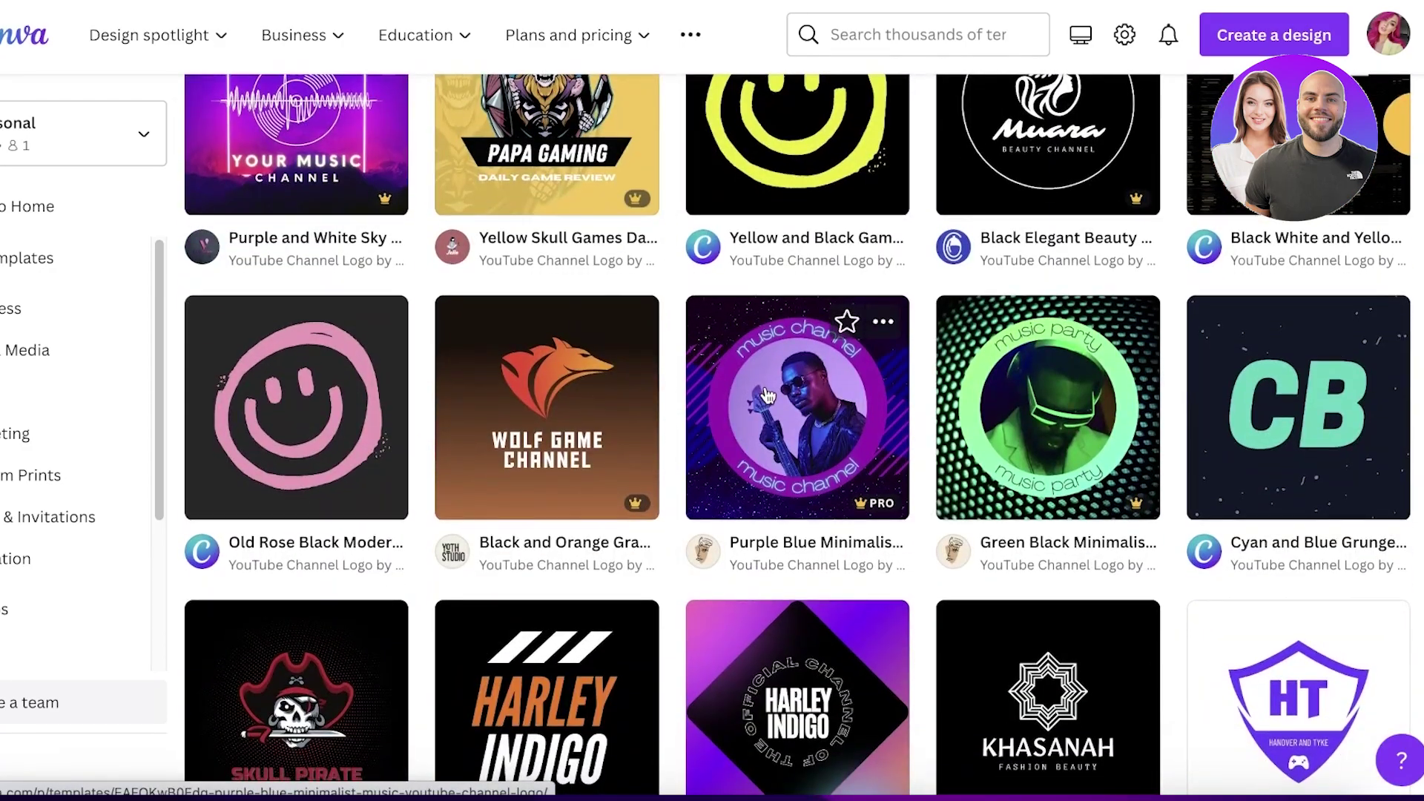
scroll(1013, 296, down, 8)
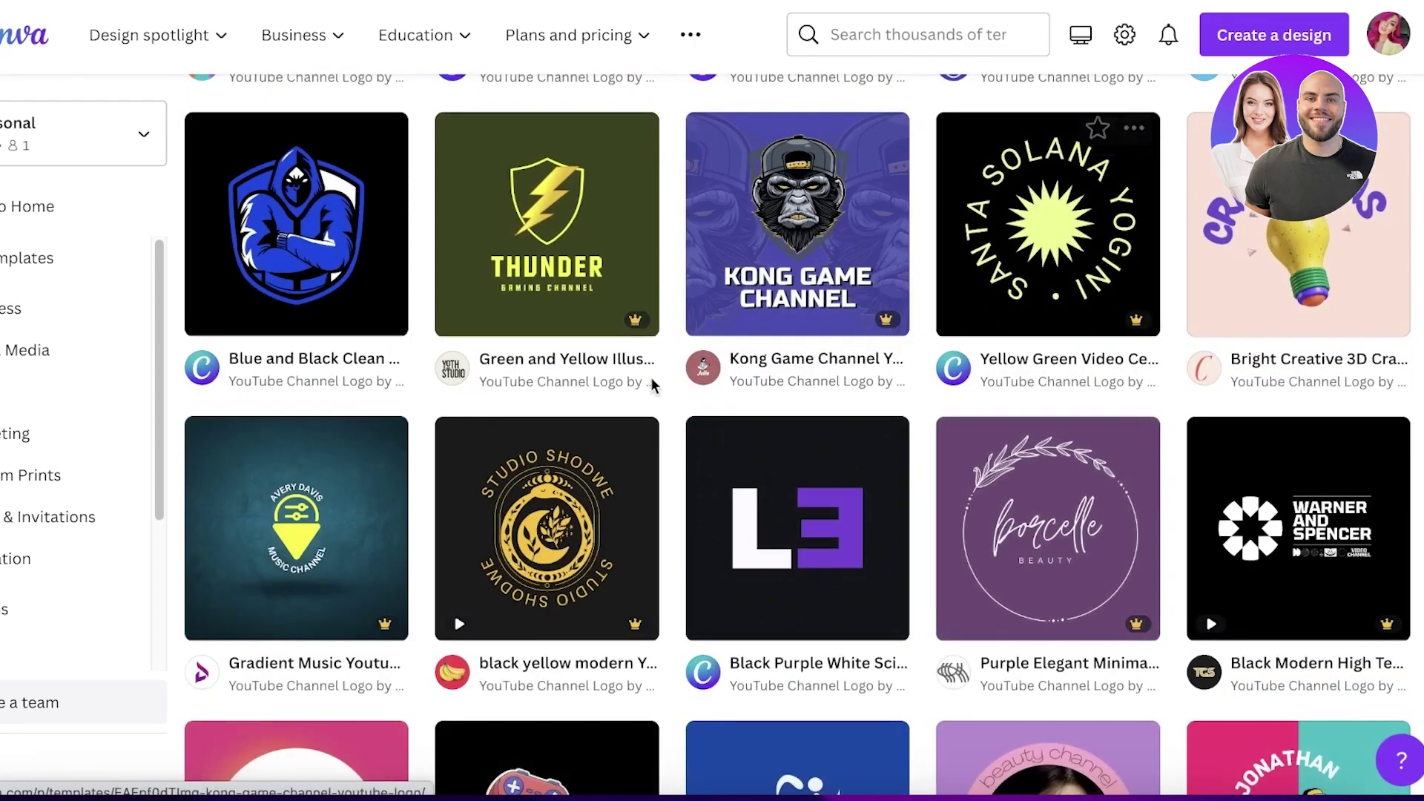
scroll(645, 348, up, 12)
scroll(614, 387, up, 7)
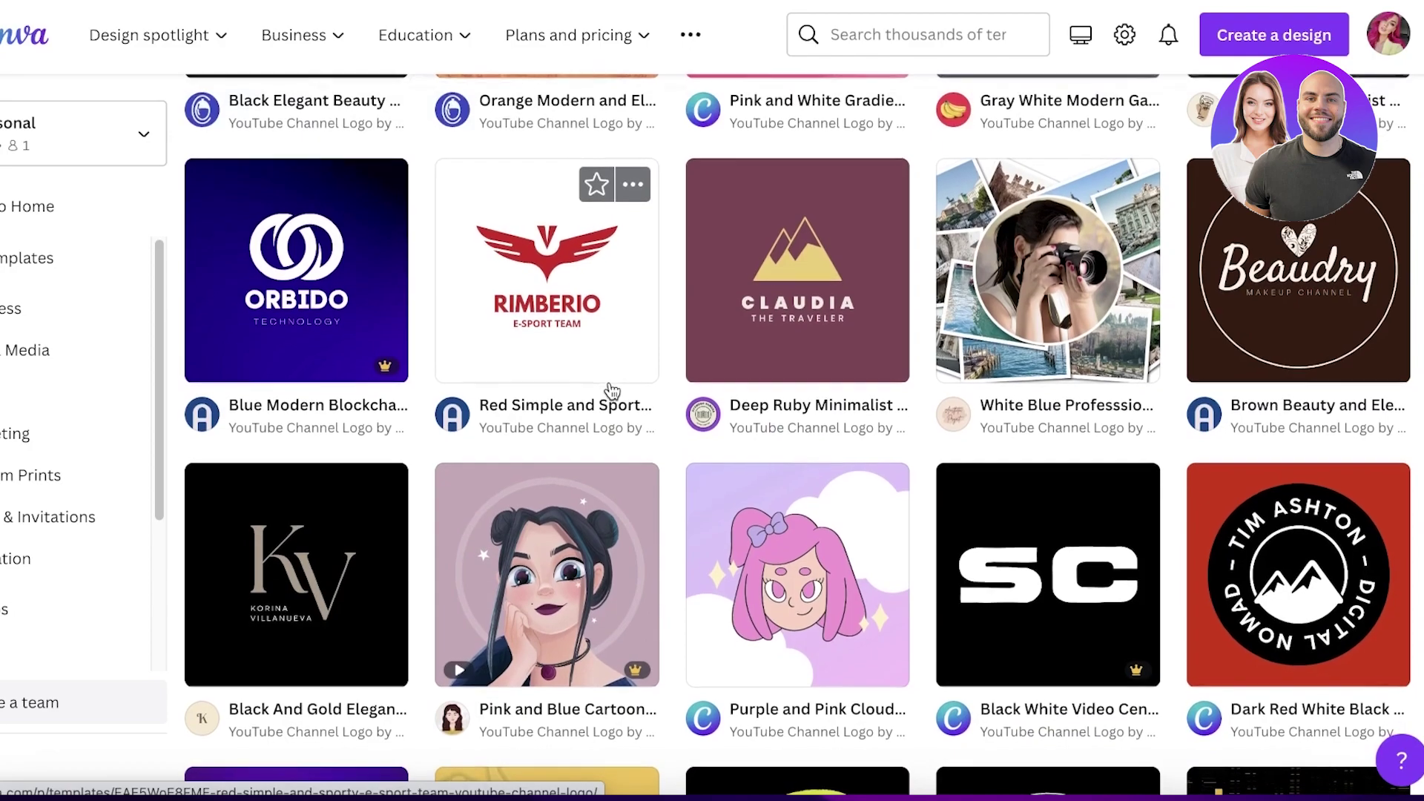
scroll(609, 394, down, 2)
scroll(610, 393, down, 7)
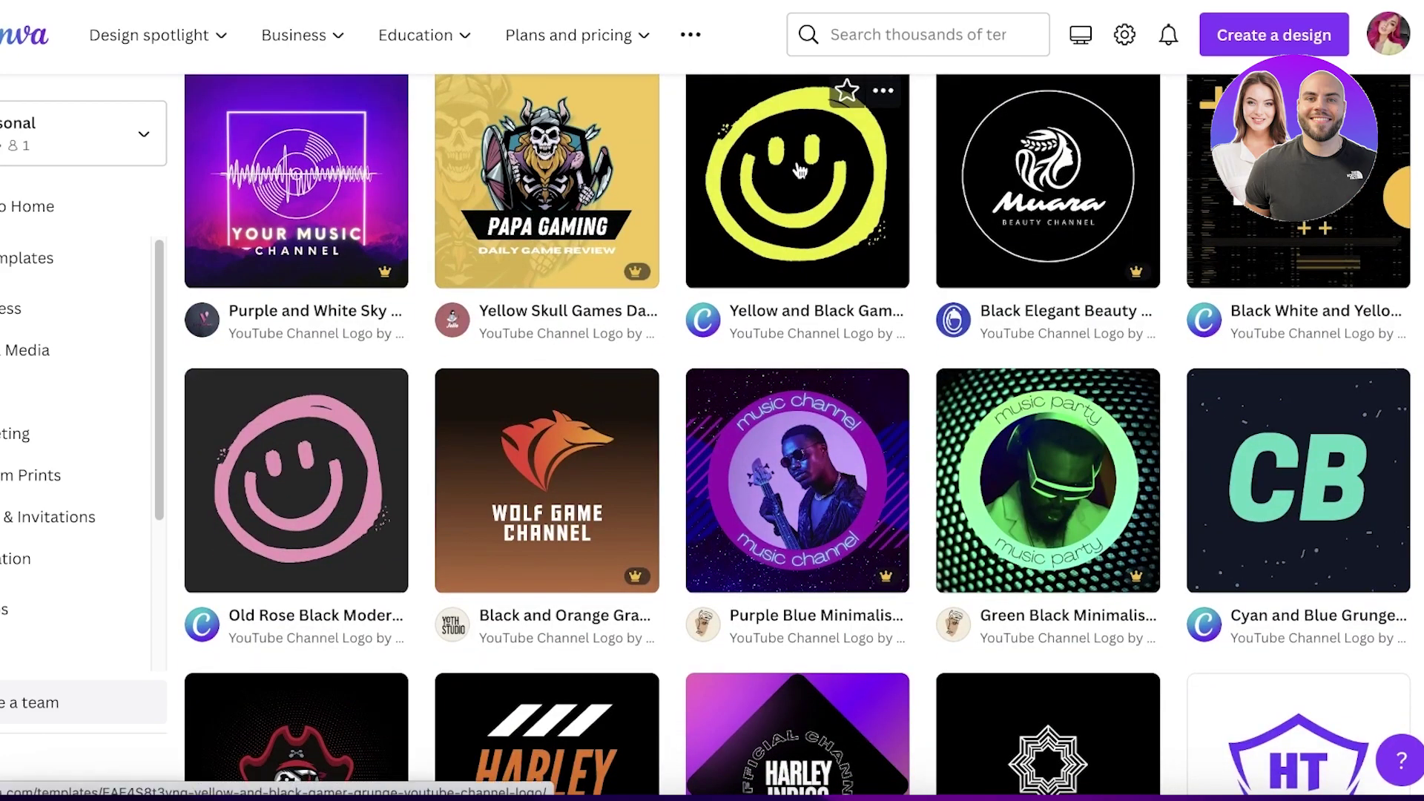
scroll(798, 175, down, 6)
scroll(792, 195, down, 6)
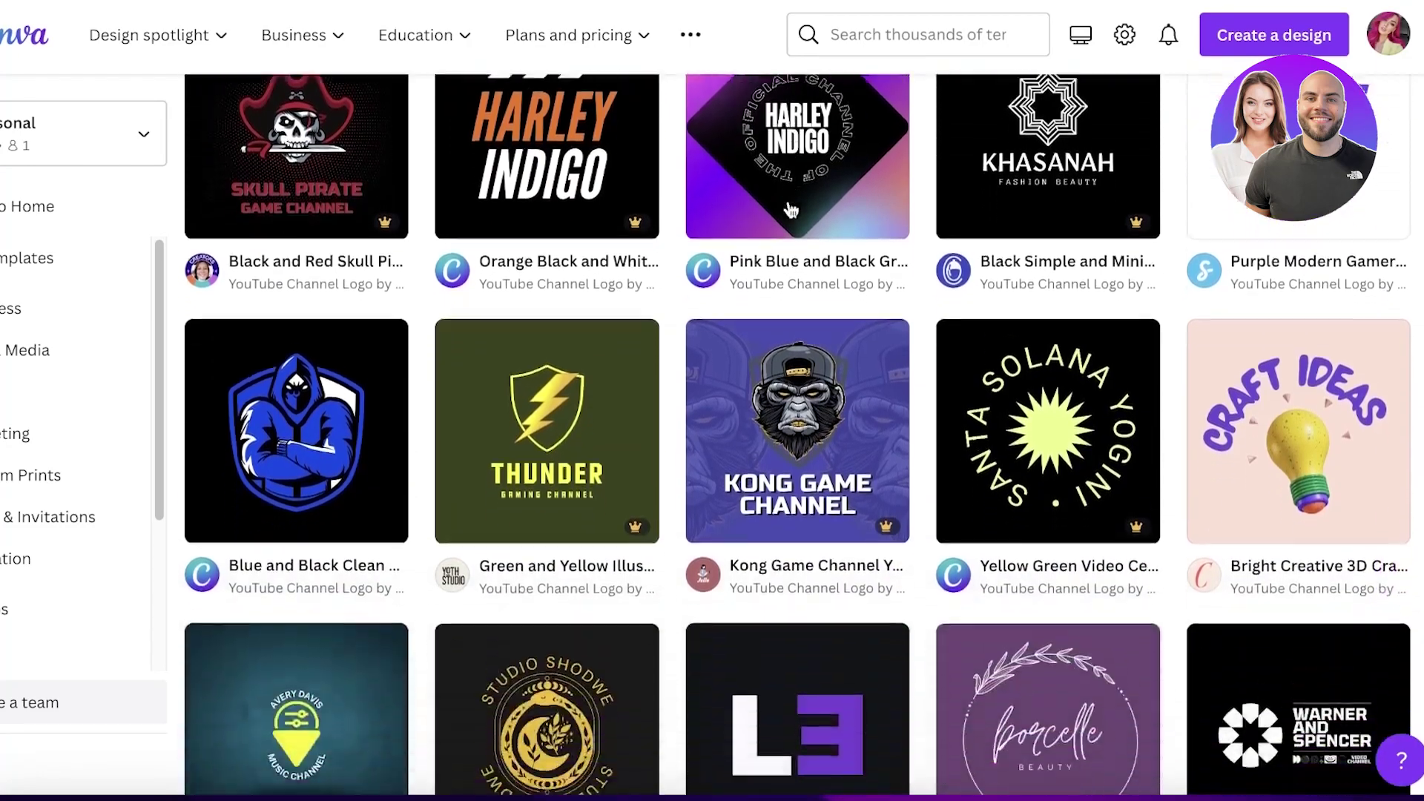
scroll(749, 219, down, 6)
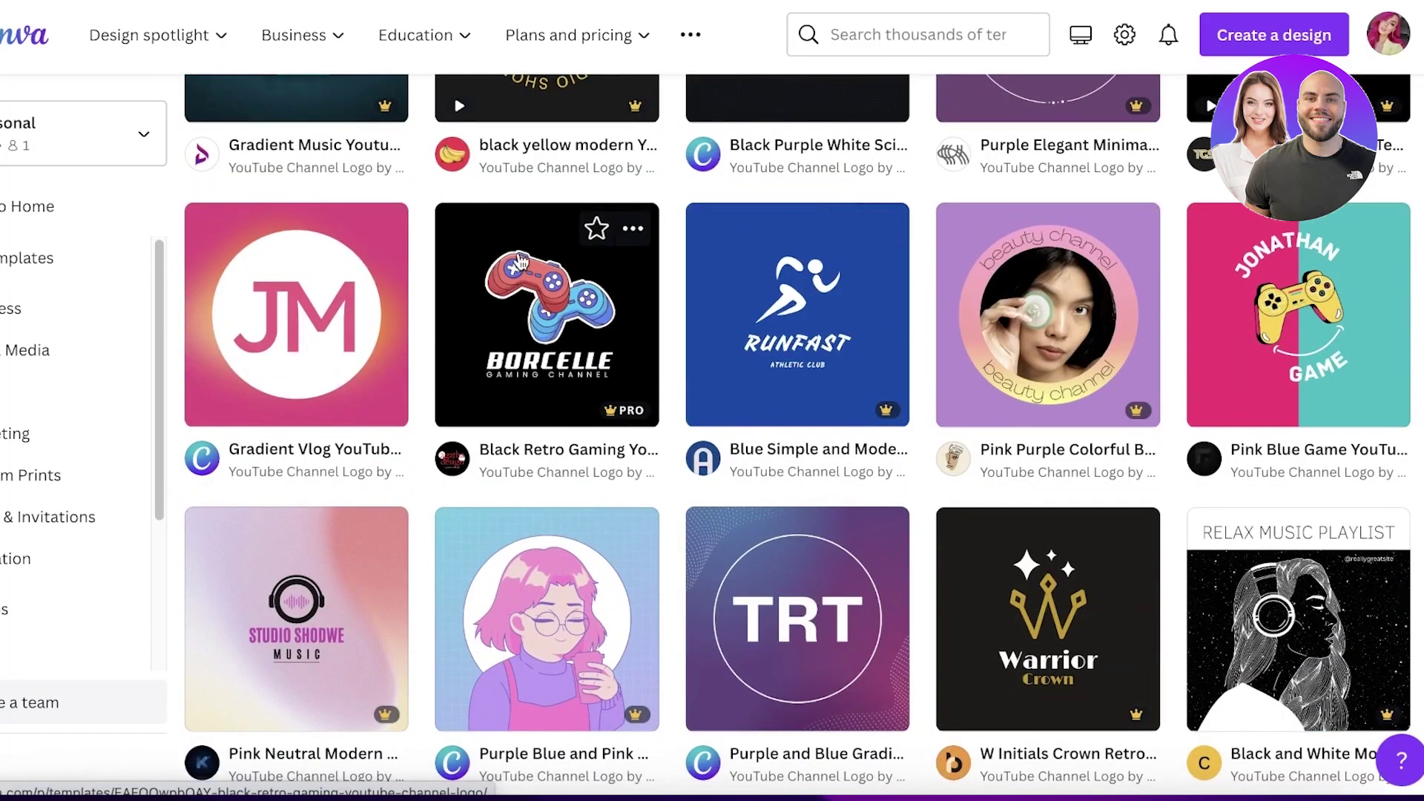
Open the Borcelle gaming logo template, then the ninja-cat neon-ring template from More like this.
click(594, 227)
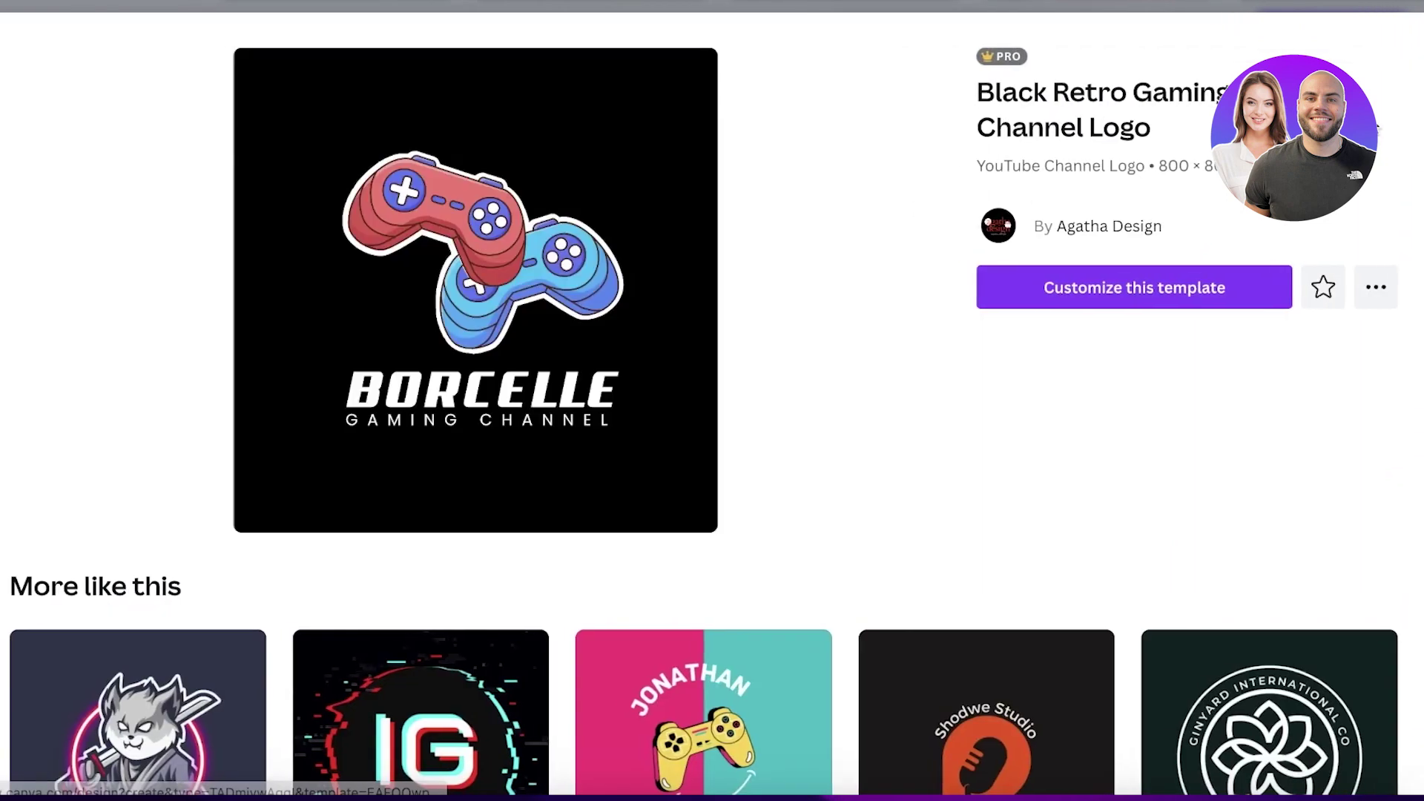
scroll(1054, 234, down, 4)
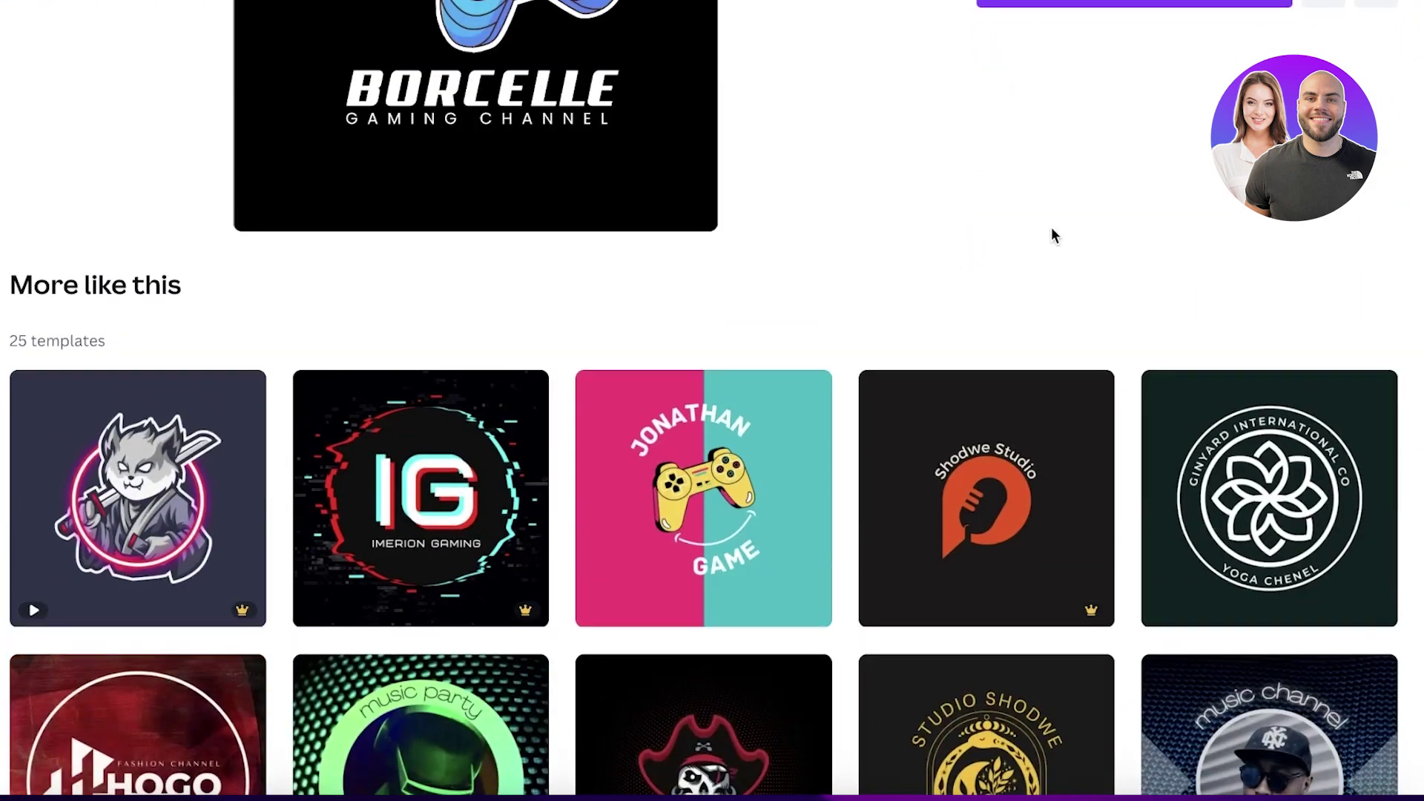
click(149, 462)
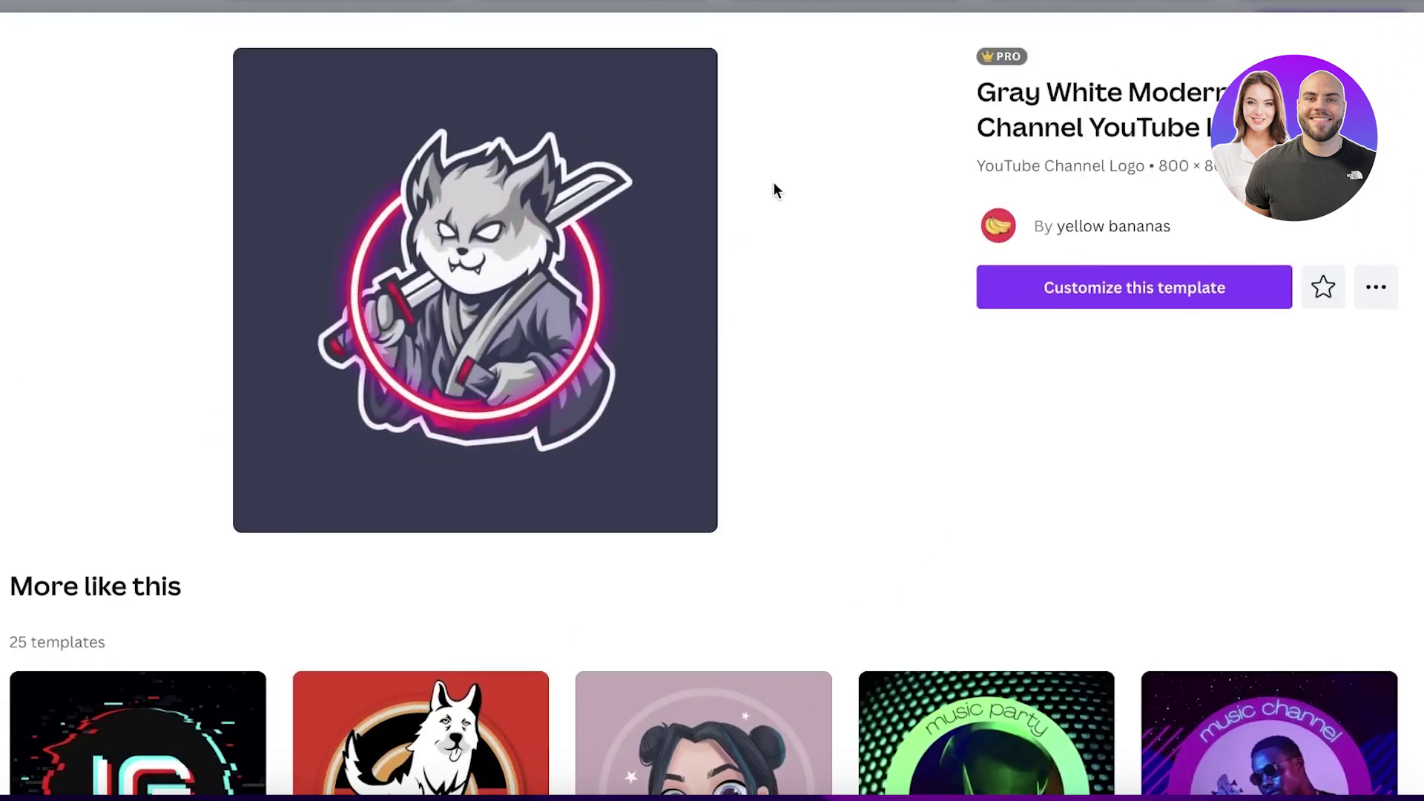
Customize the ninja-cat template as an 800 × 800 design and play its animation preview.
click(1013, 291)
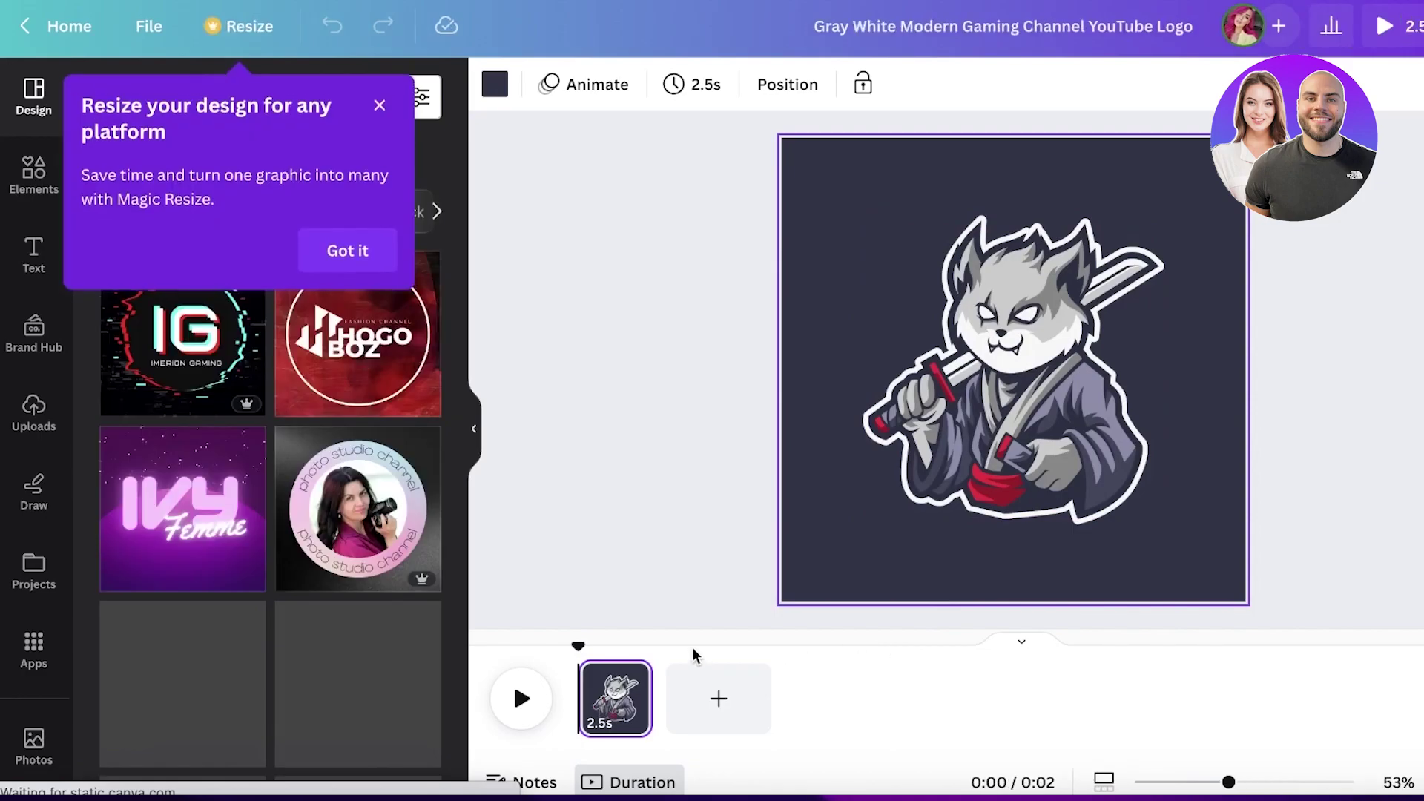
click(334, 221)
click(968, 384)
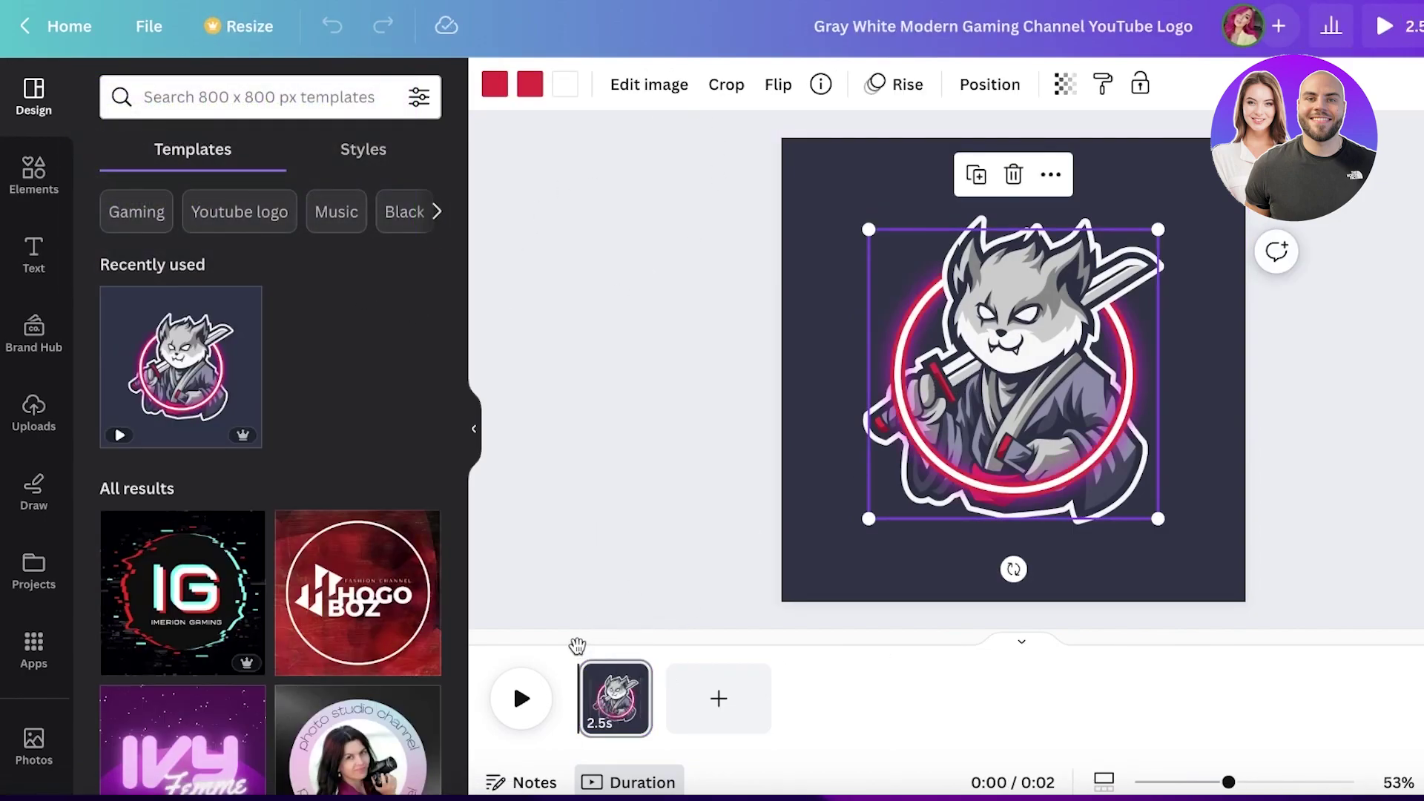
drag(578, 645, 464, 638)
click(519, 699)
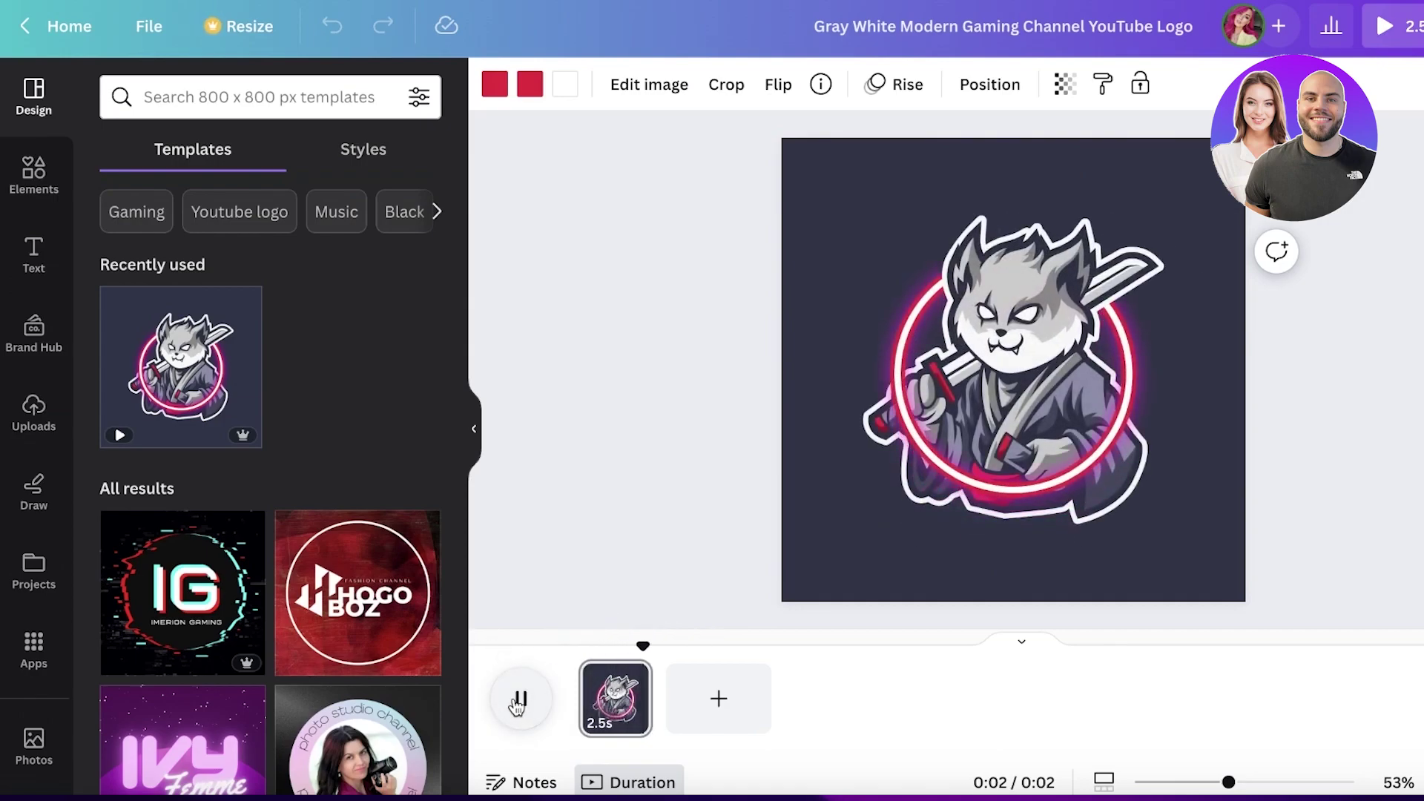
click(1071, 344)
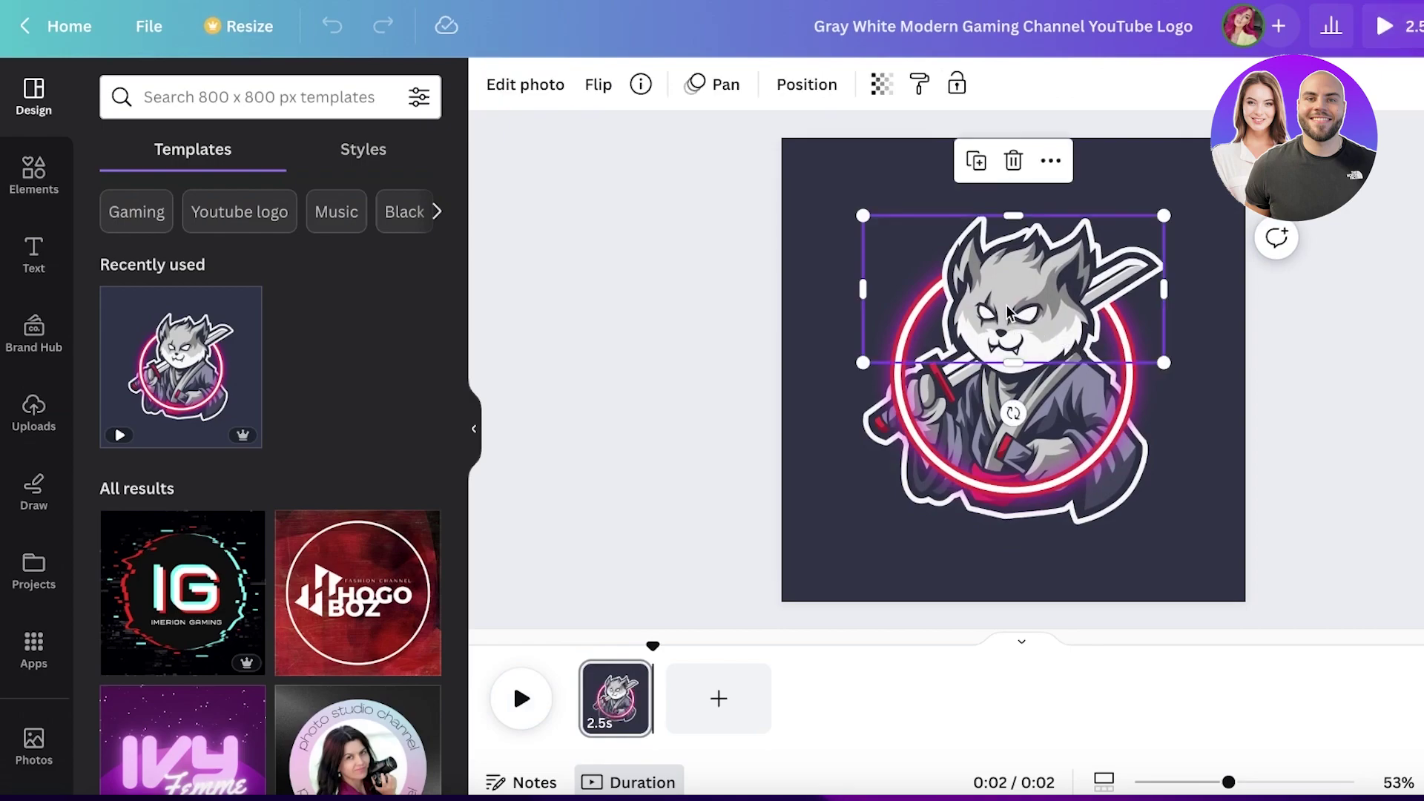
Delete the cat head and nudge the cat image, then undo three times to restore them.
key(Delete)
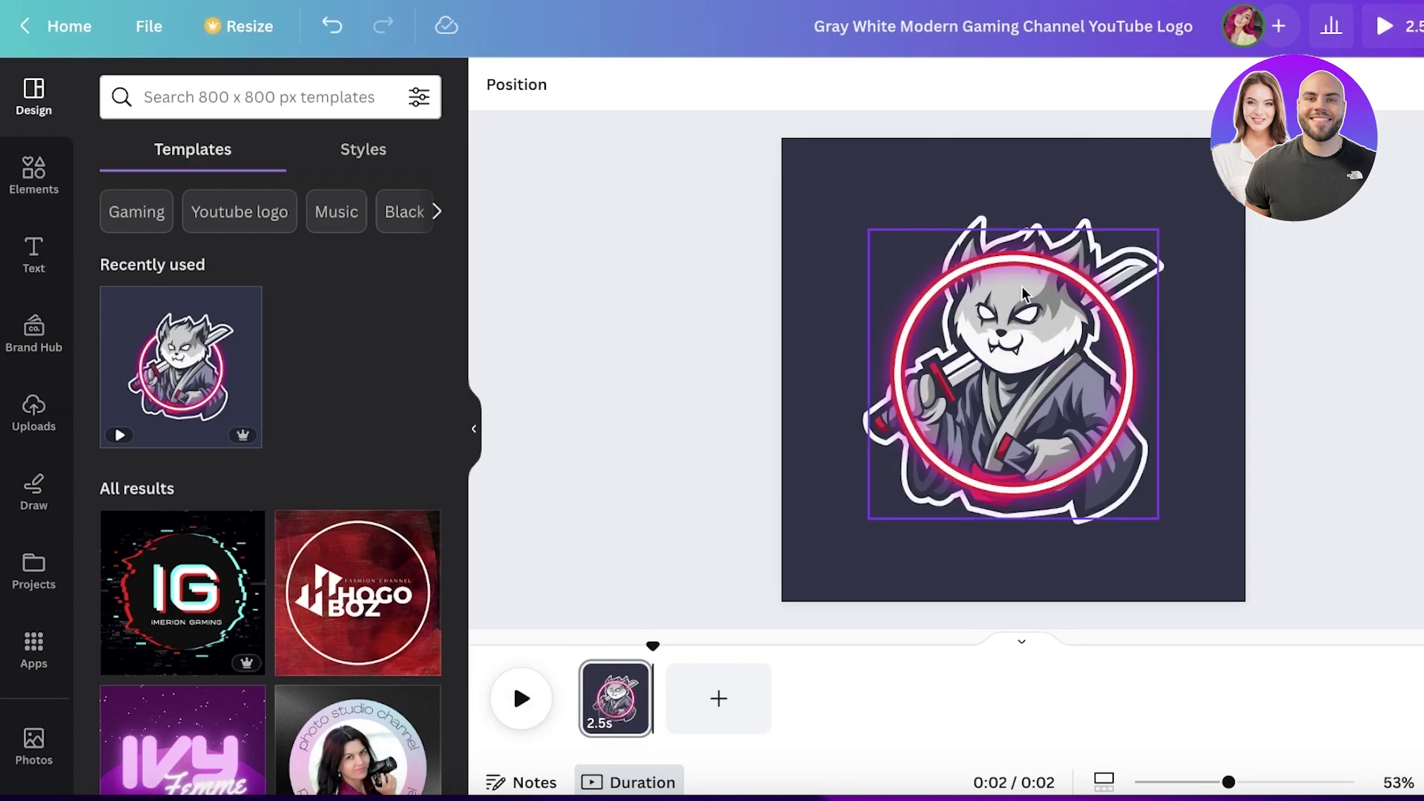
click(1023, 293)
click(1100, 195)
click(1044, 265)
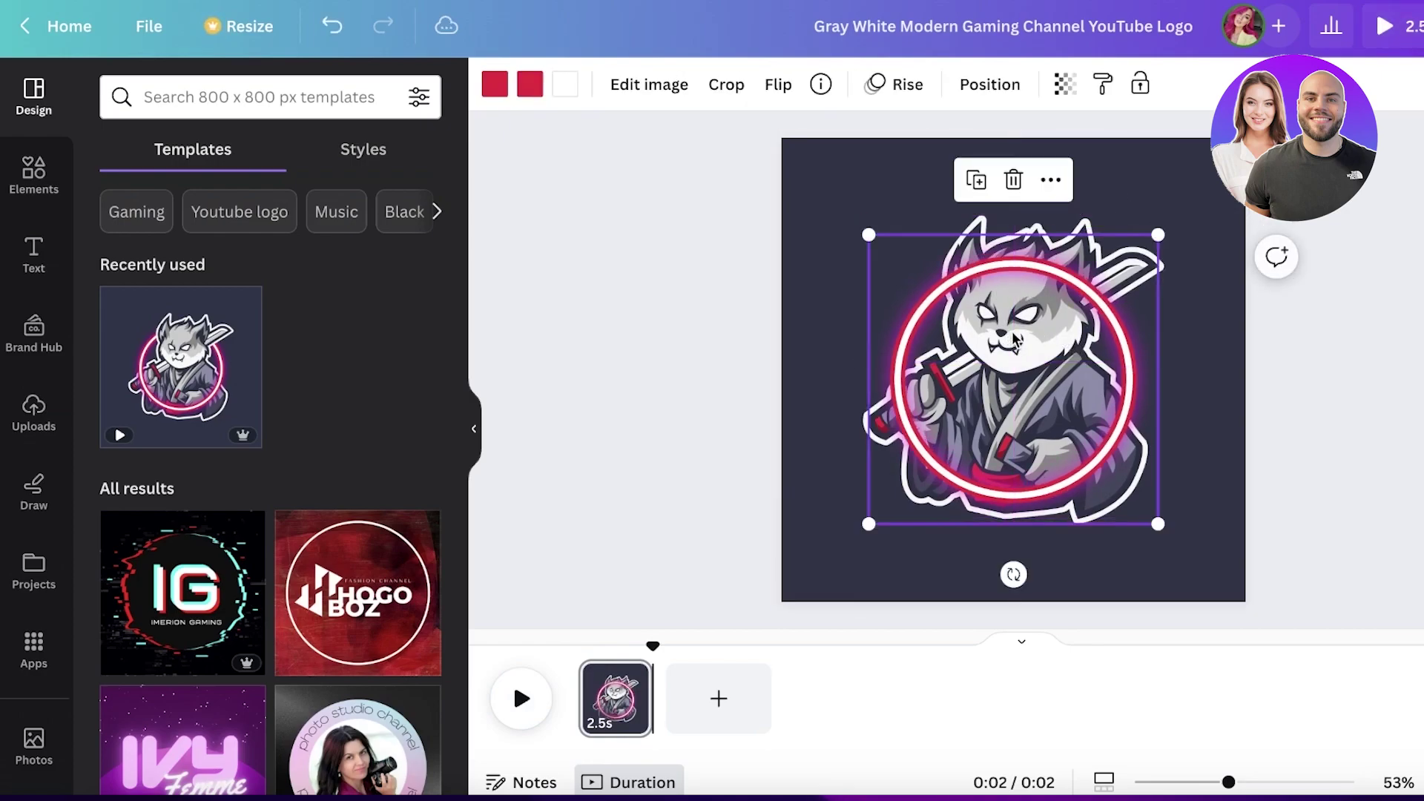
drag(1016, 340, 1018, 330)
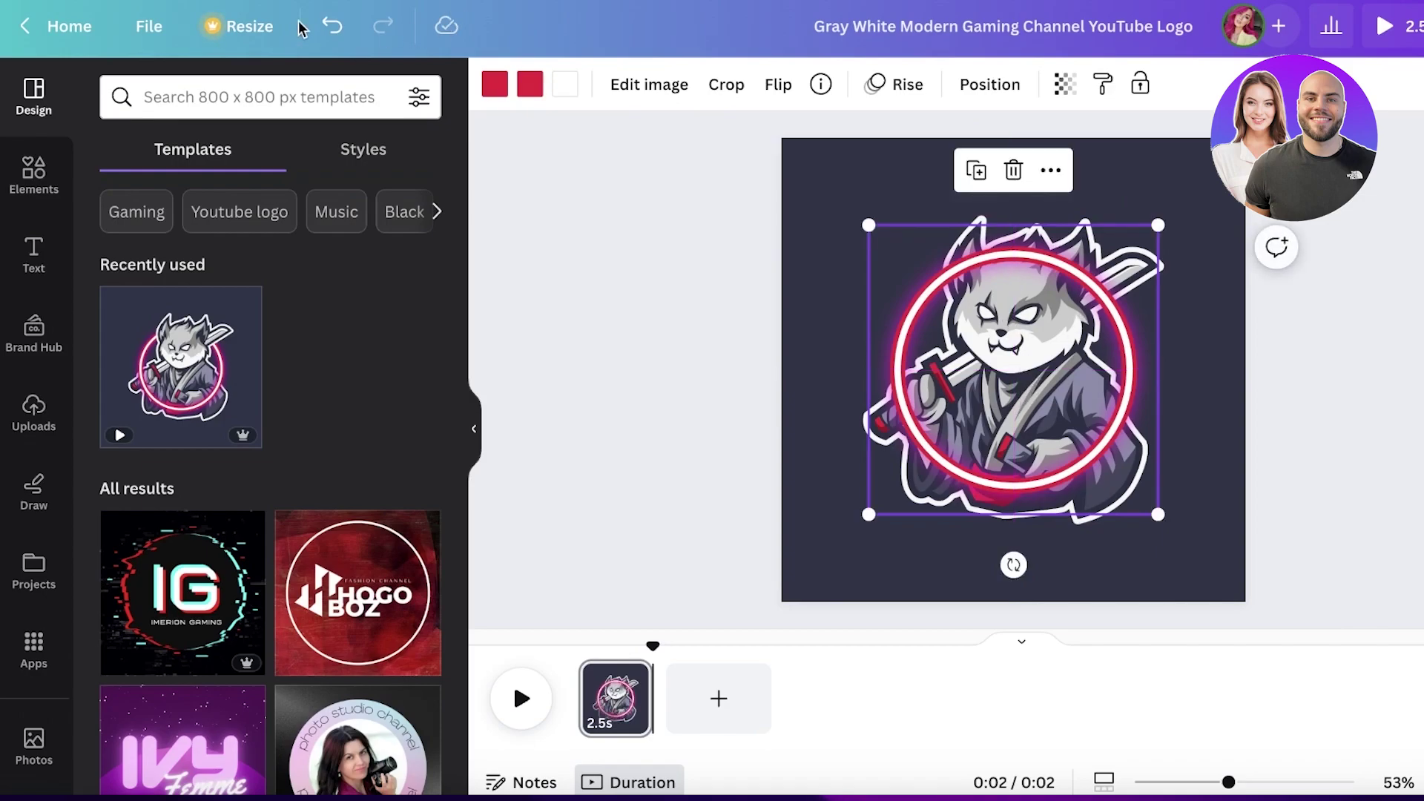
click(332, 26)
click(333, 26)
click(333, 26)
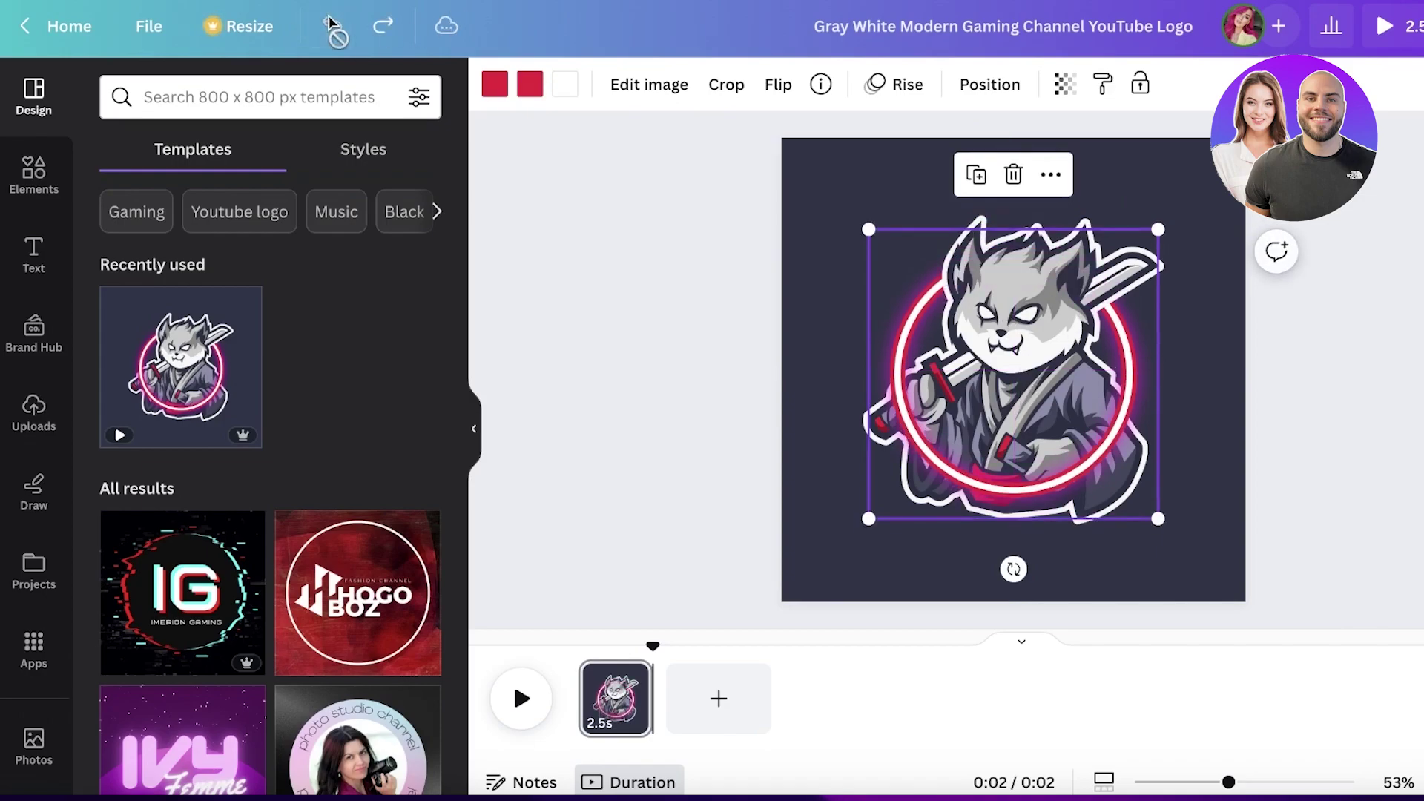
click(1018, 294)
Rearrange the ring, cat head and cat body, then centre the neon ring on the canvas.
click(996, 449)
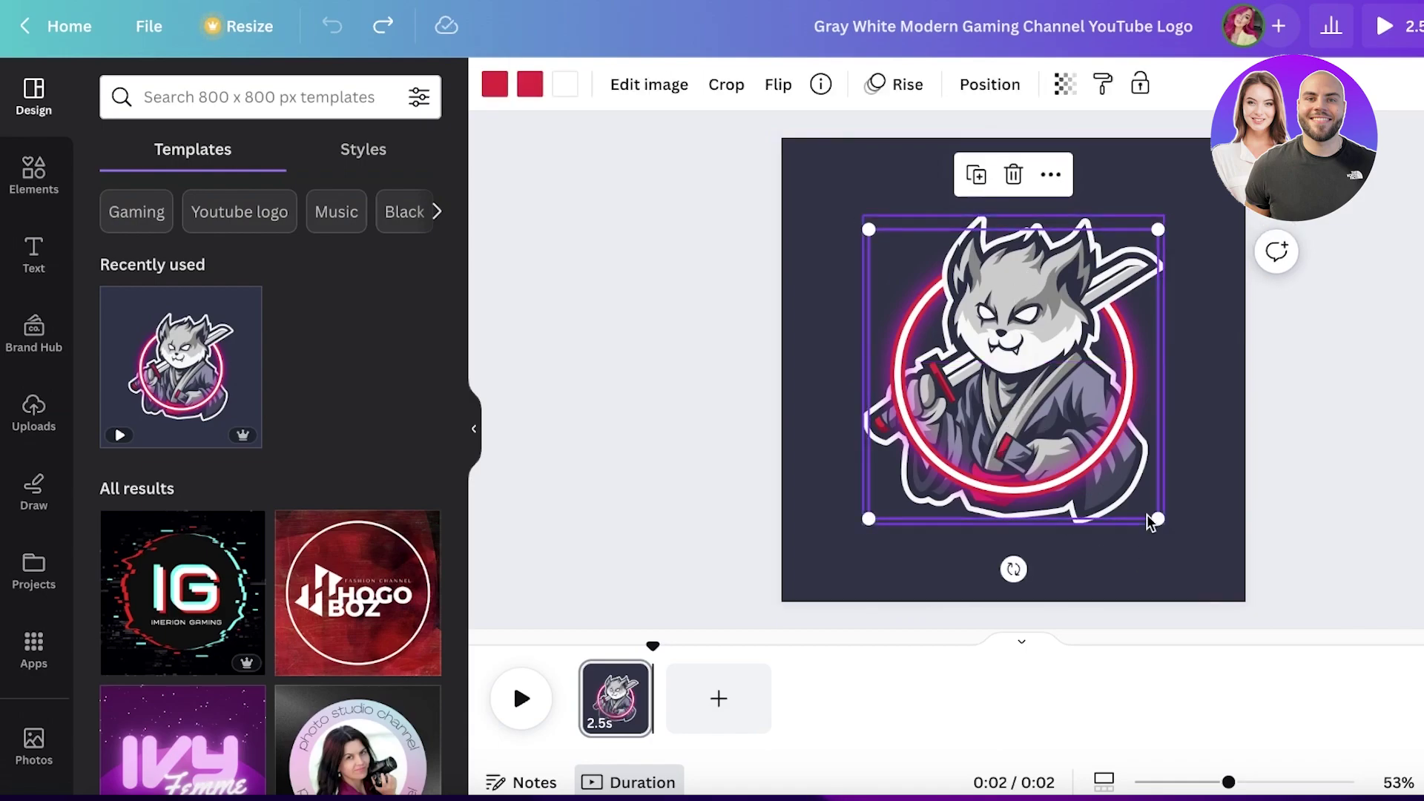
drag(1042, 489, 1255, 533)
drag(930, 303, 756, 229)
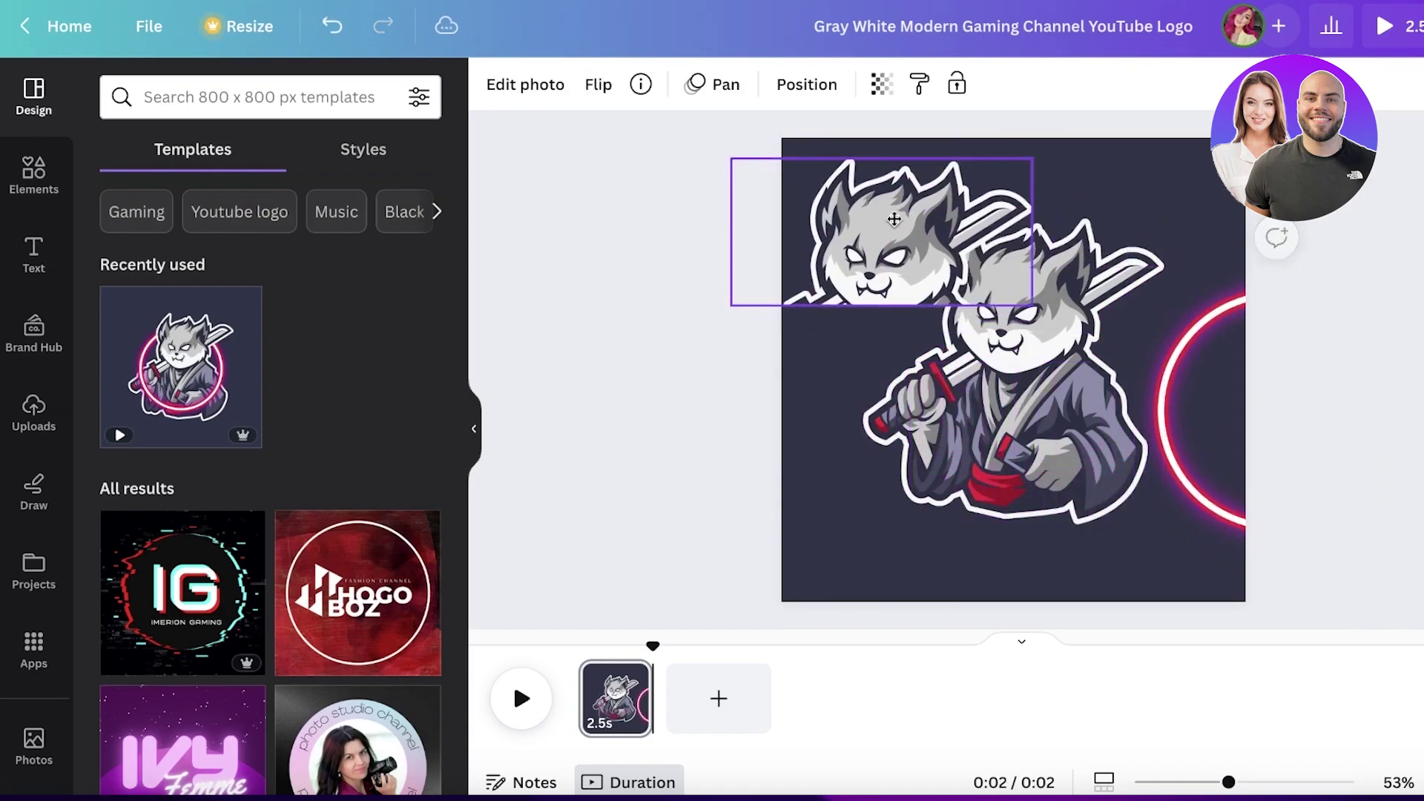
click(1004, 370)
drag(1004, 371, 967, 478)
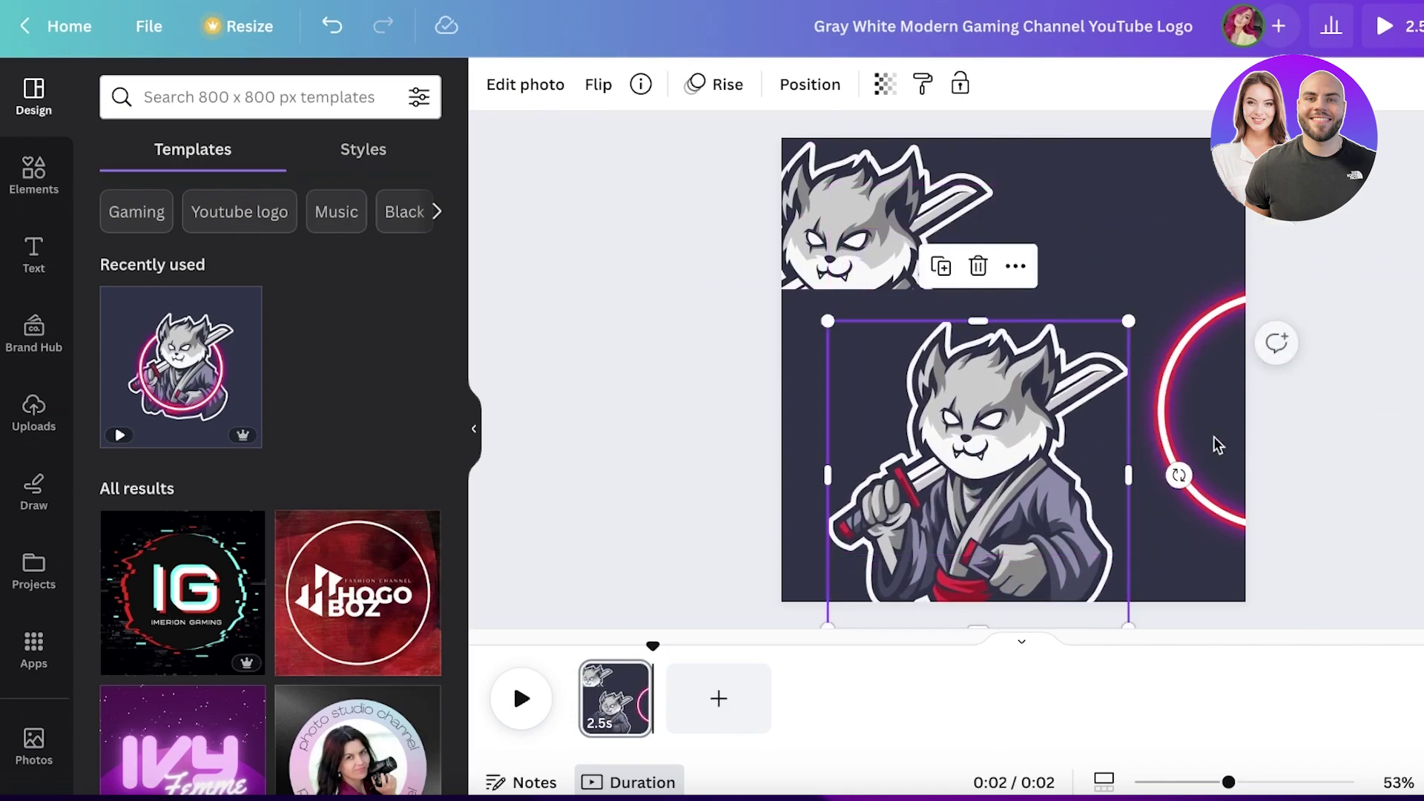
click(1164, 388)
drag(1165, 388, 860, 308)
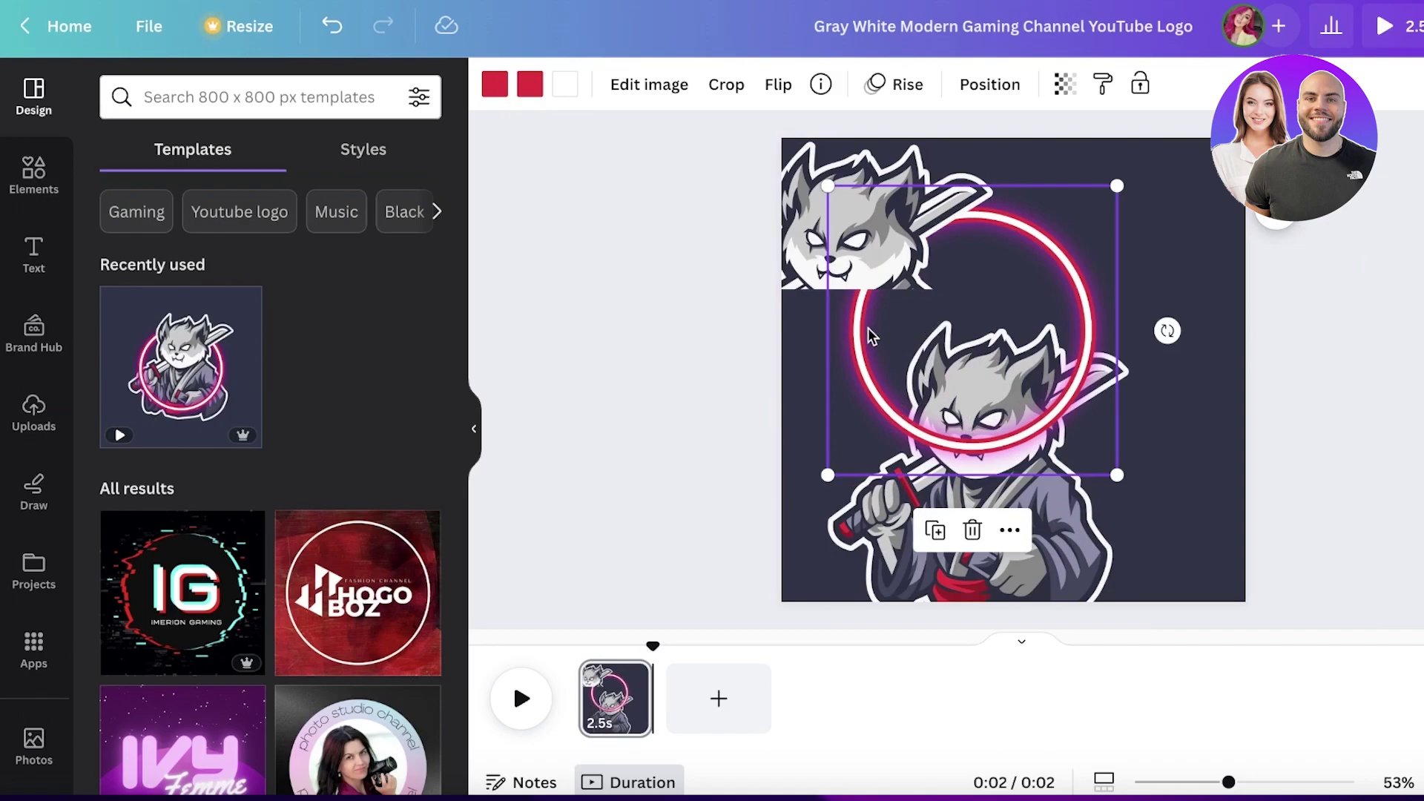
drag(871, 336, 911, 346)
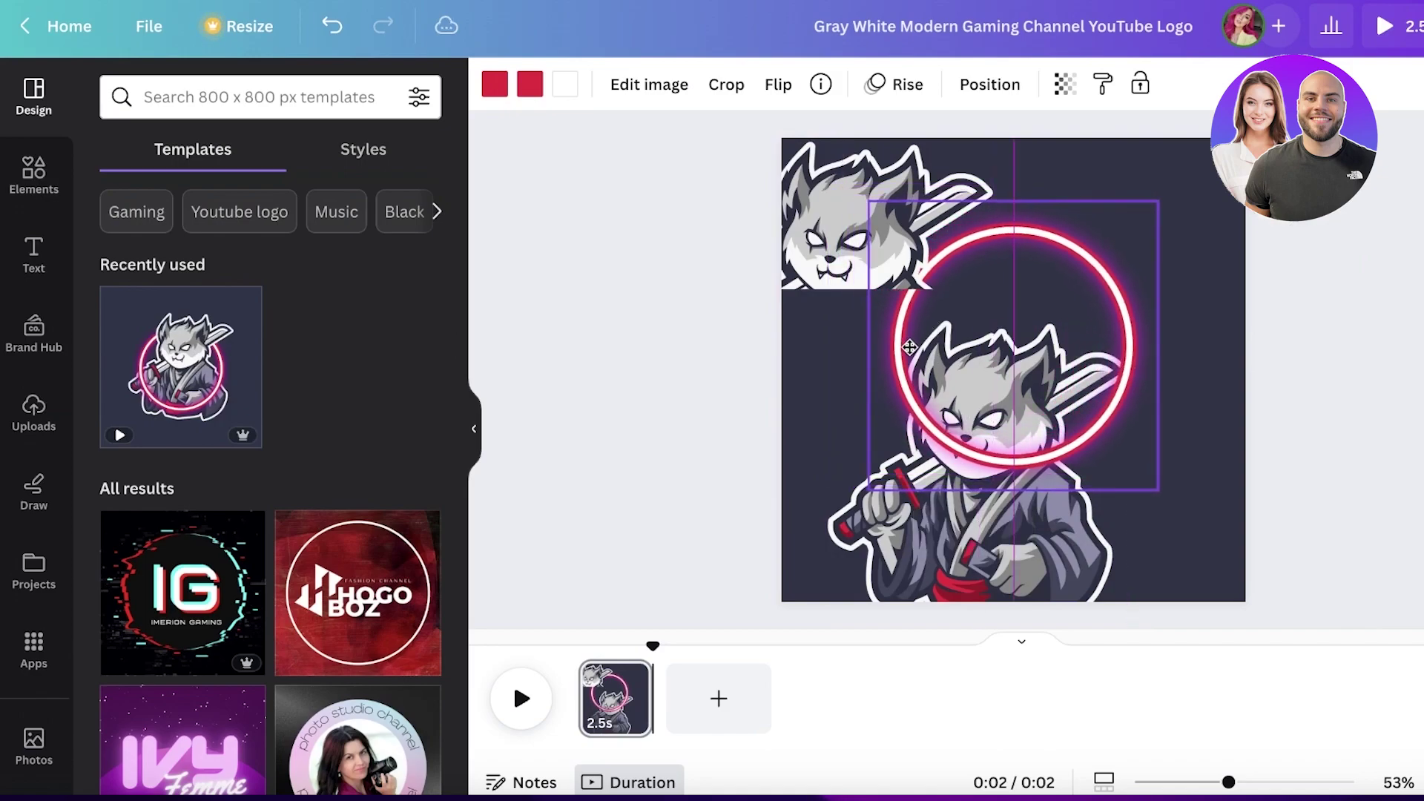
Delete the large cat image and the small cat head, leaving only the ring.
click(896, 582)
key(Delete)
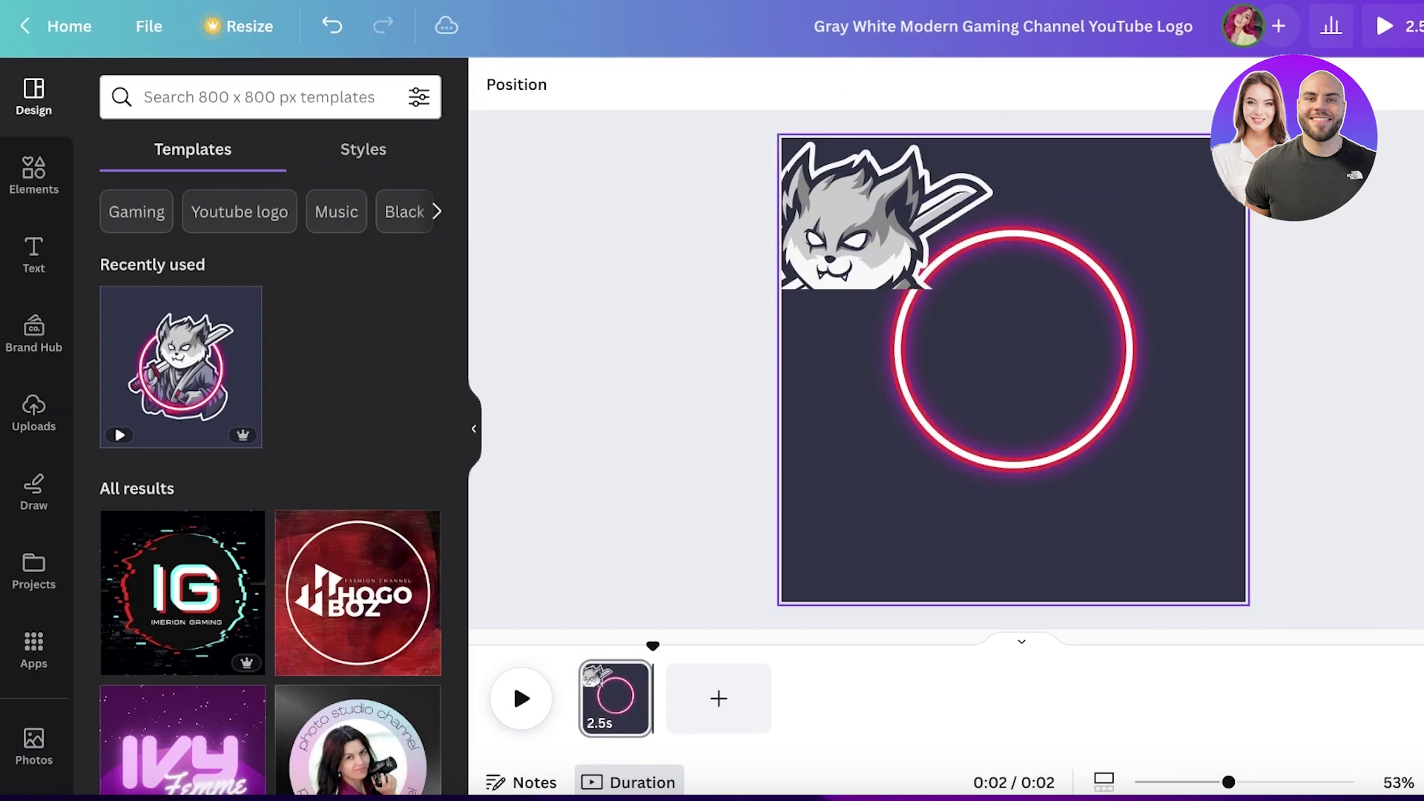
click(799, 308)
key(Delete)
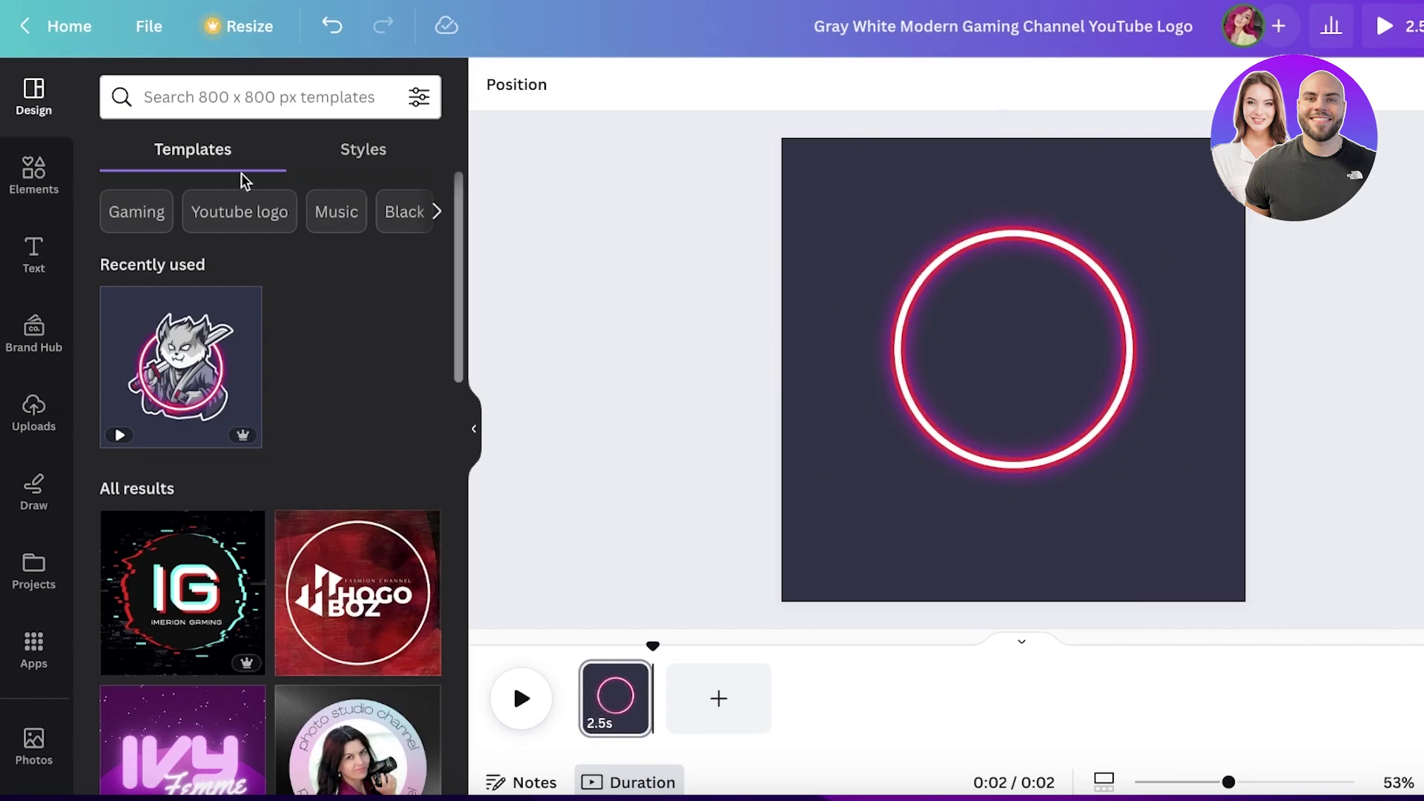
Search Elements for 'makeup cat' and view all the graphic results.
click(29, 172)
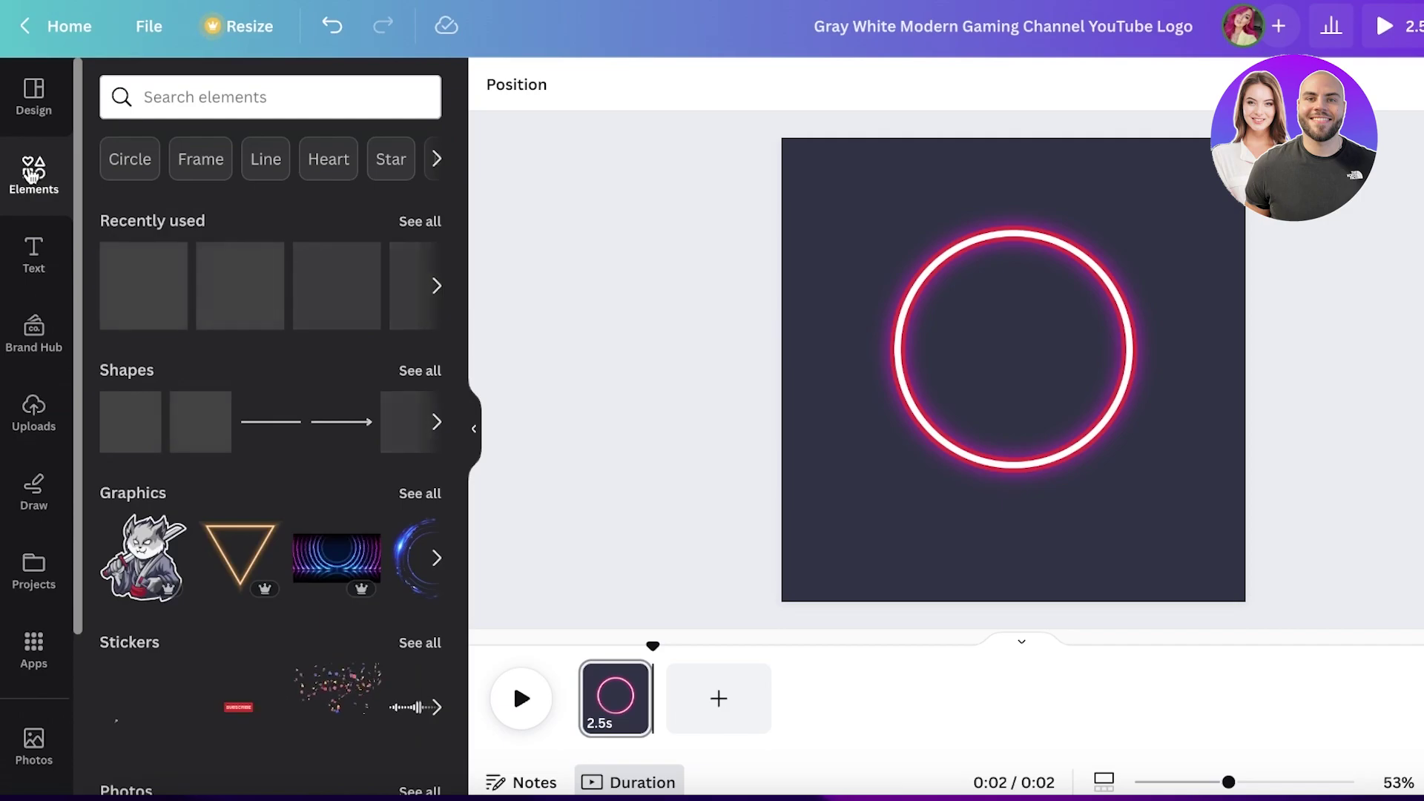
click(257, 90)
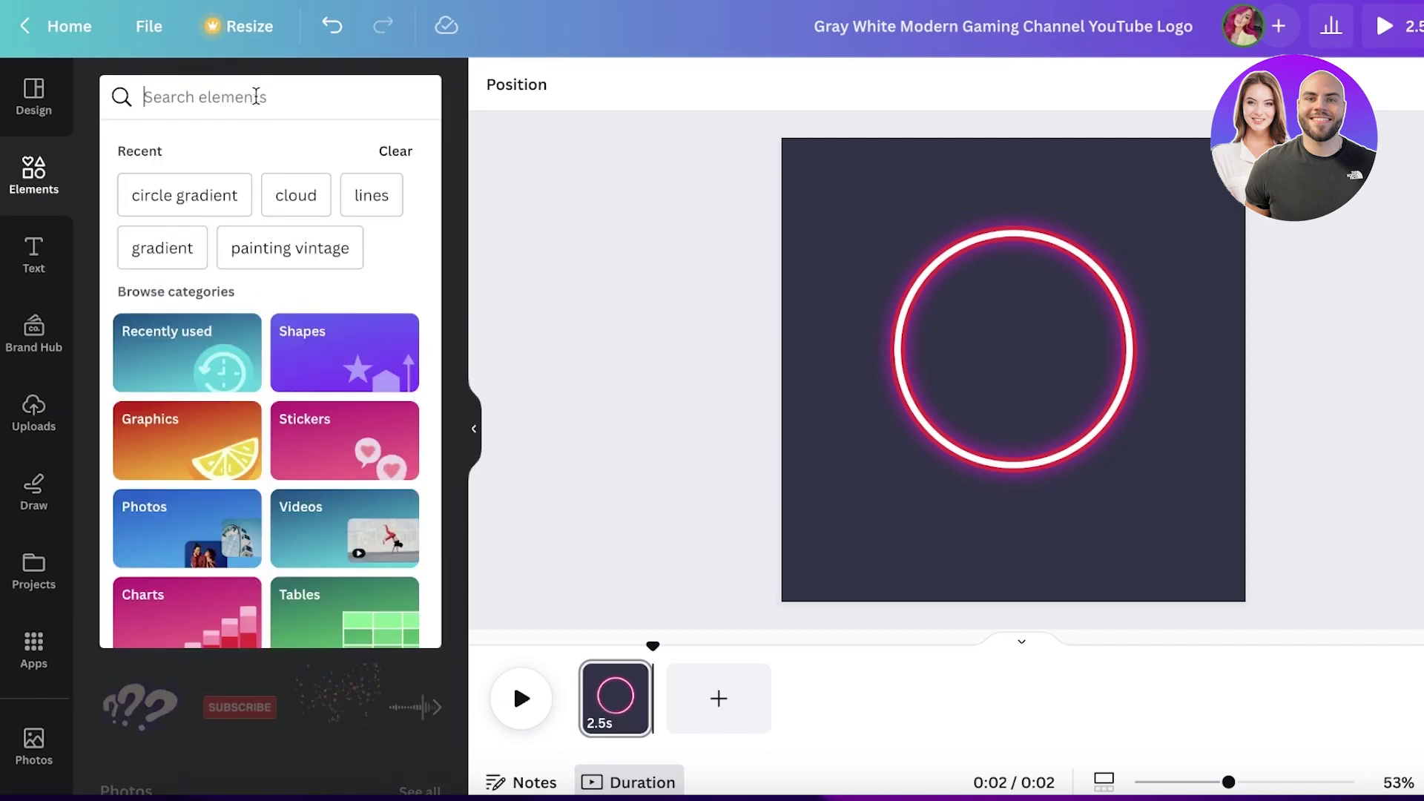
text(makeup cat)
key(Return)
click(430, 275)
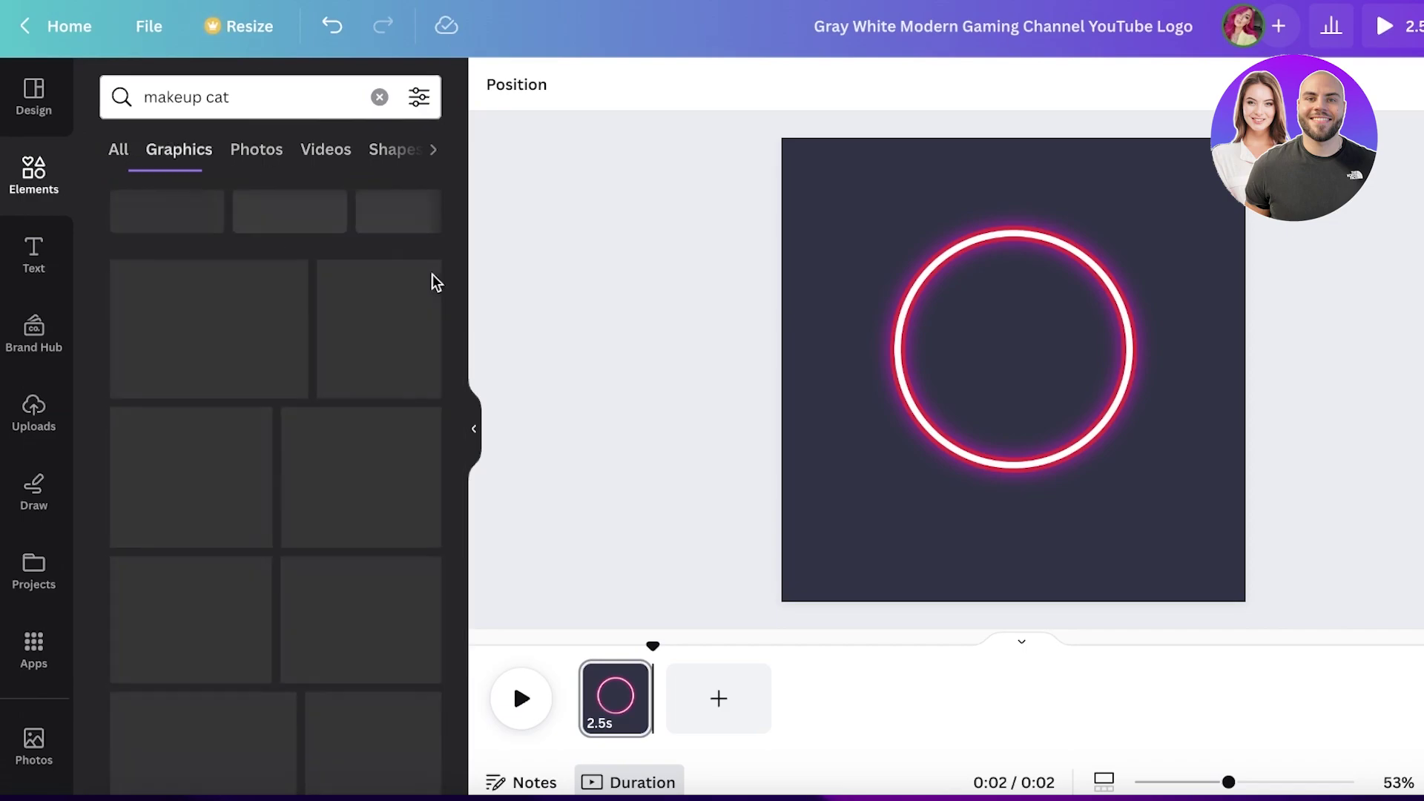
scroll(287, 421, down, 5)
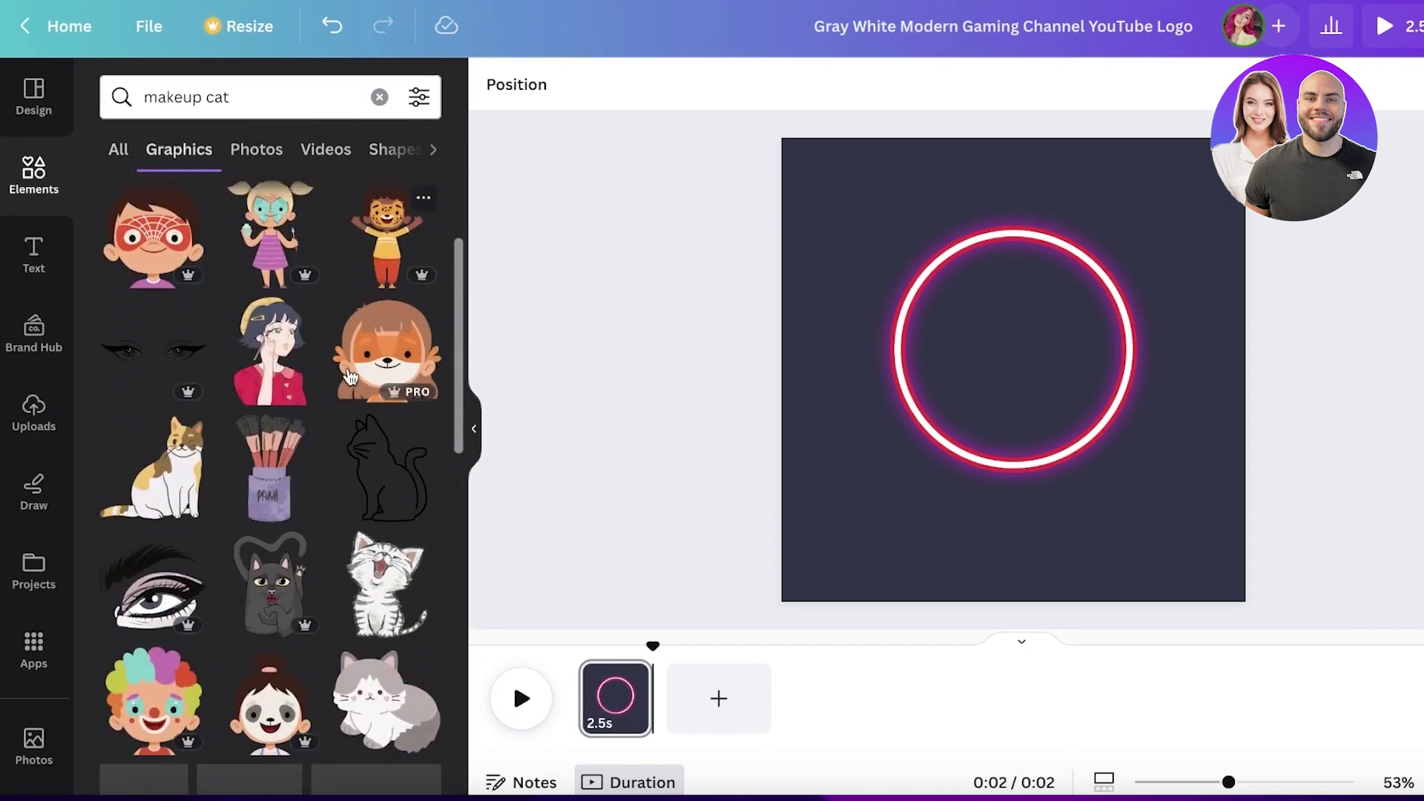
scroll(282, 430, down, 10)
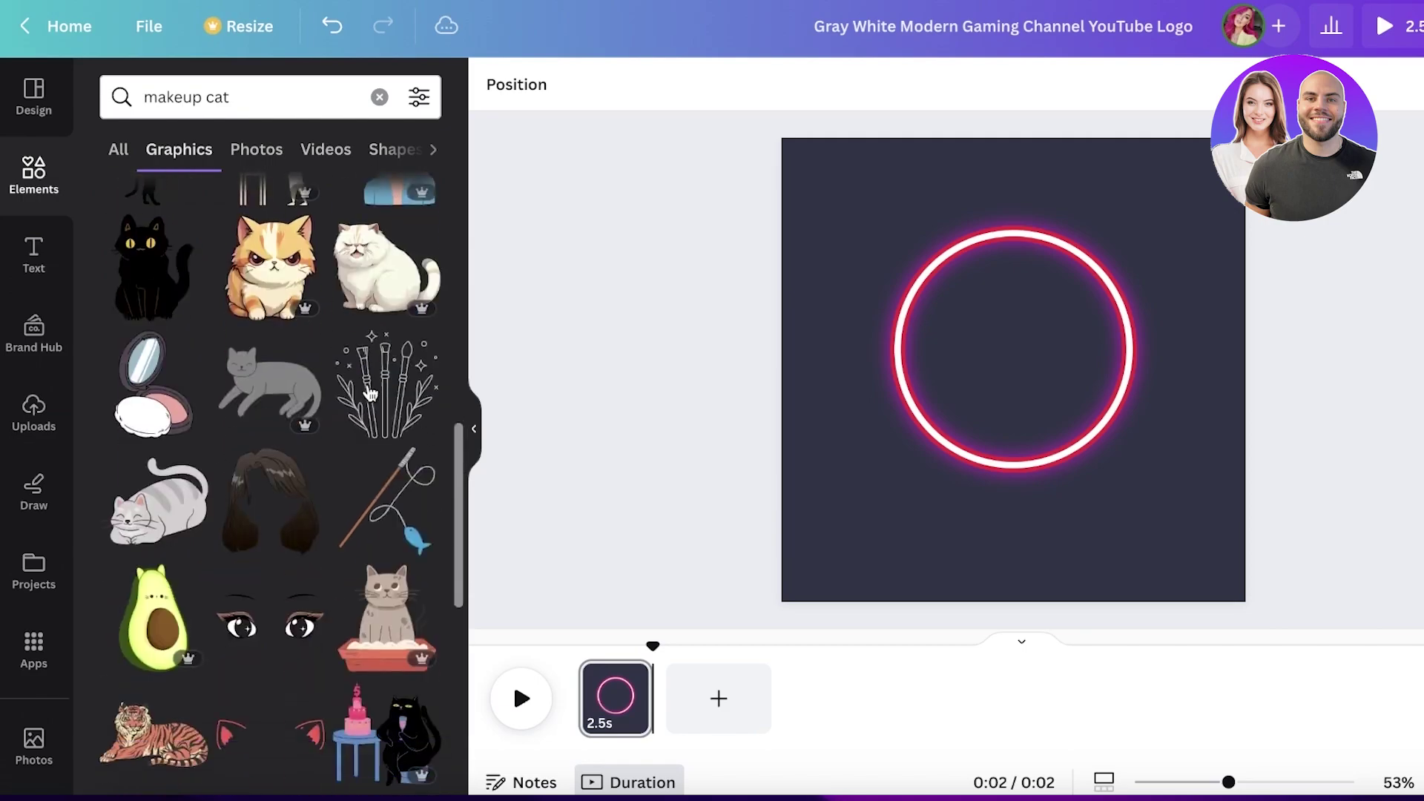
Narrow the search to 'makeup' and place the girl-applying-makeup graphic at the canvas centre.
click(255, 105)
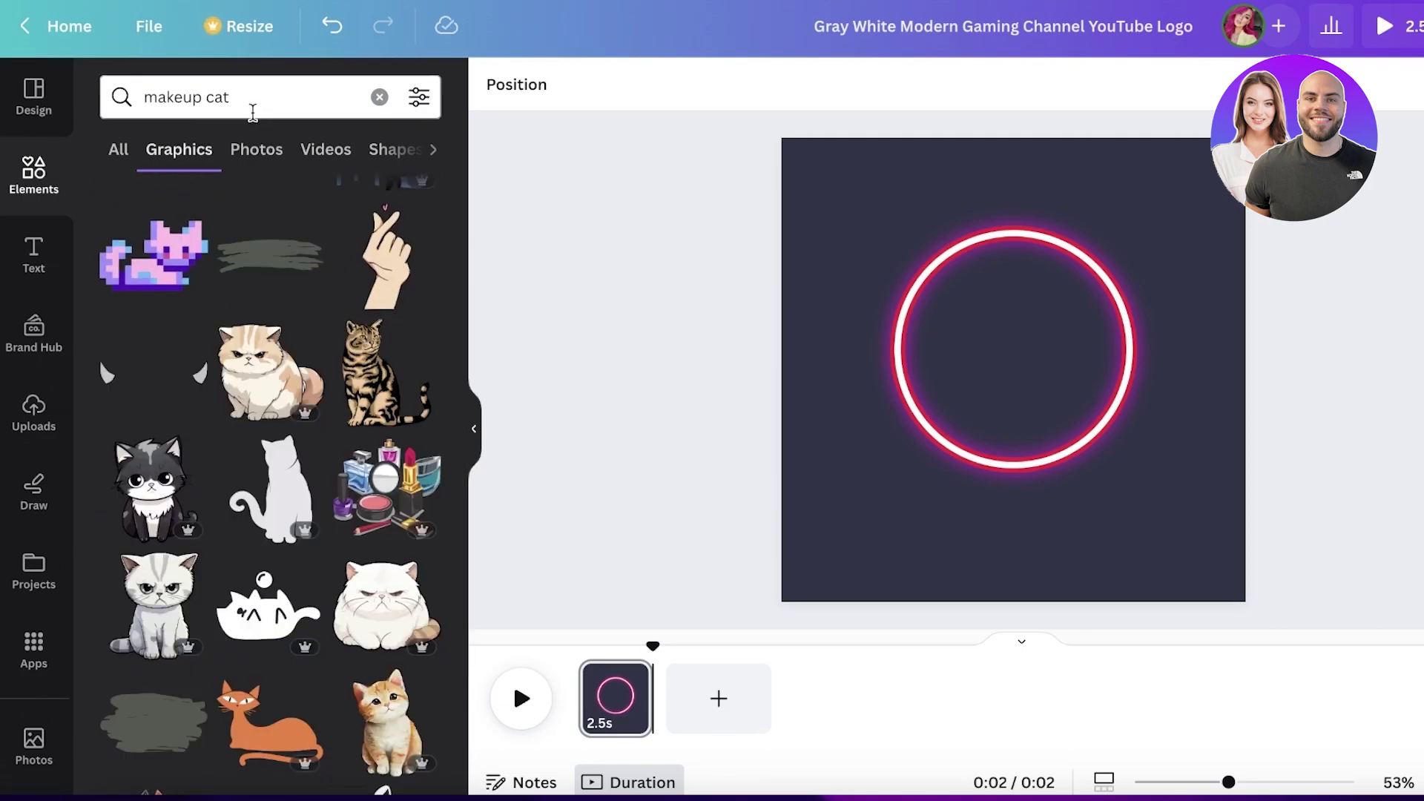
key(BackSpace)
key(BackSpace)
key(BackSpace)
key(BackSpace)
key(Return)
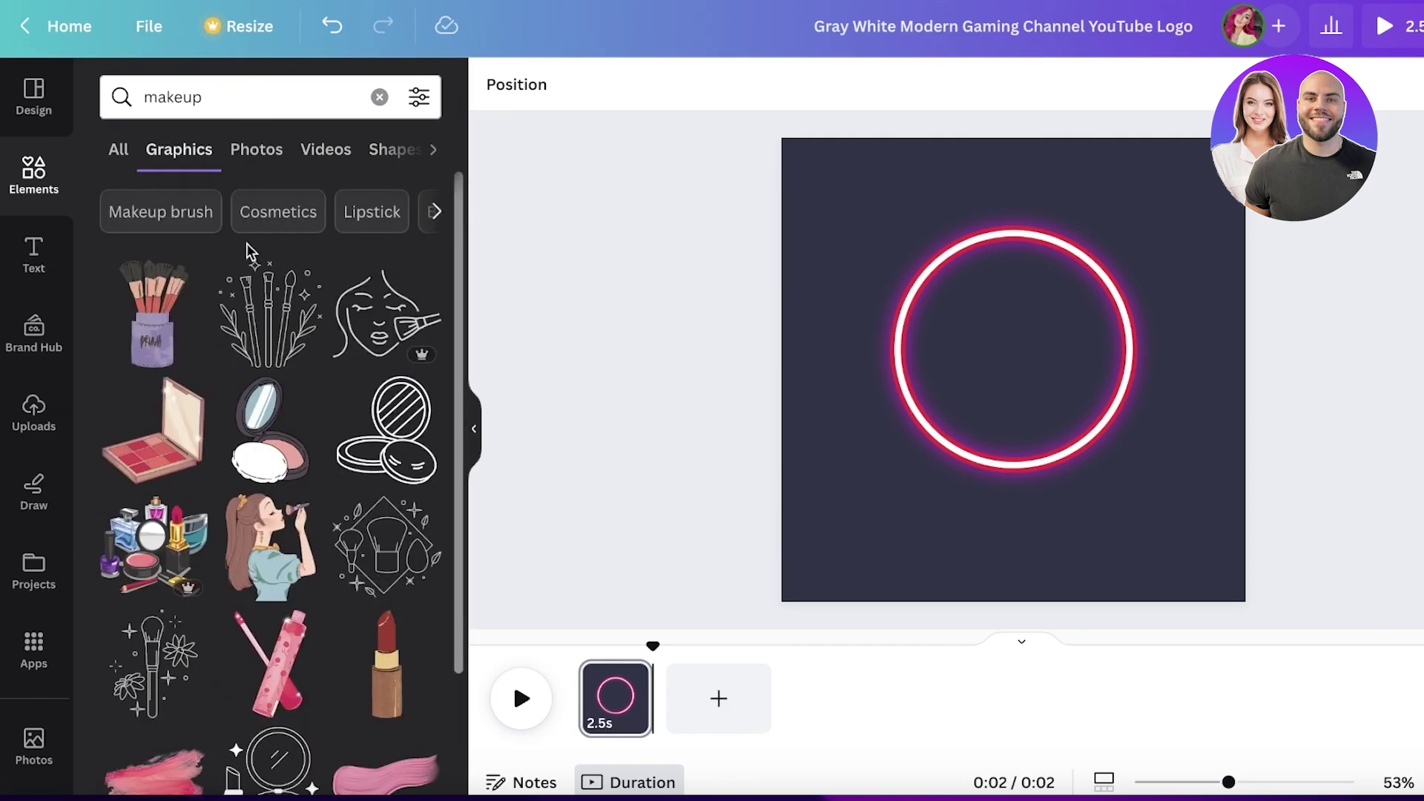
click(284, 568)
mouse_move(1002, 382)
mouse_down()
mouse_move(1006, 327)
mouse_move(995, 392)
mouse_up()
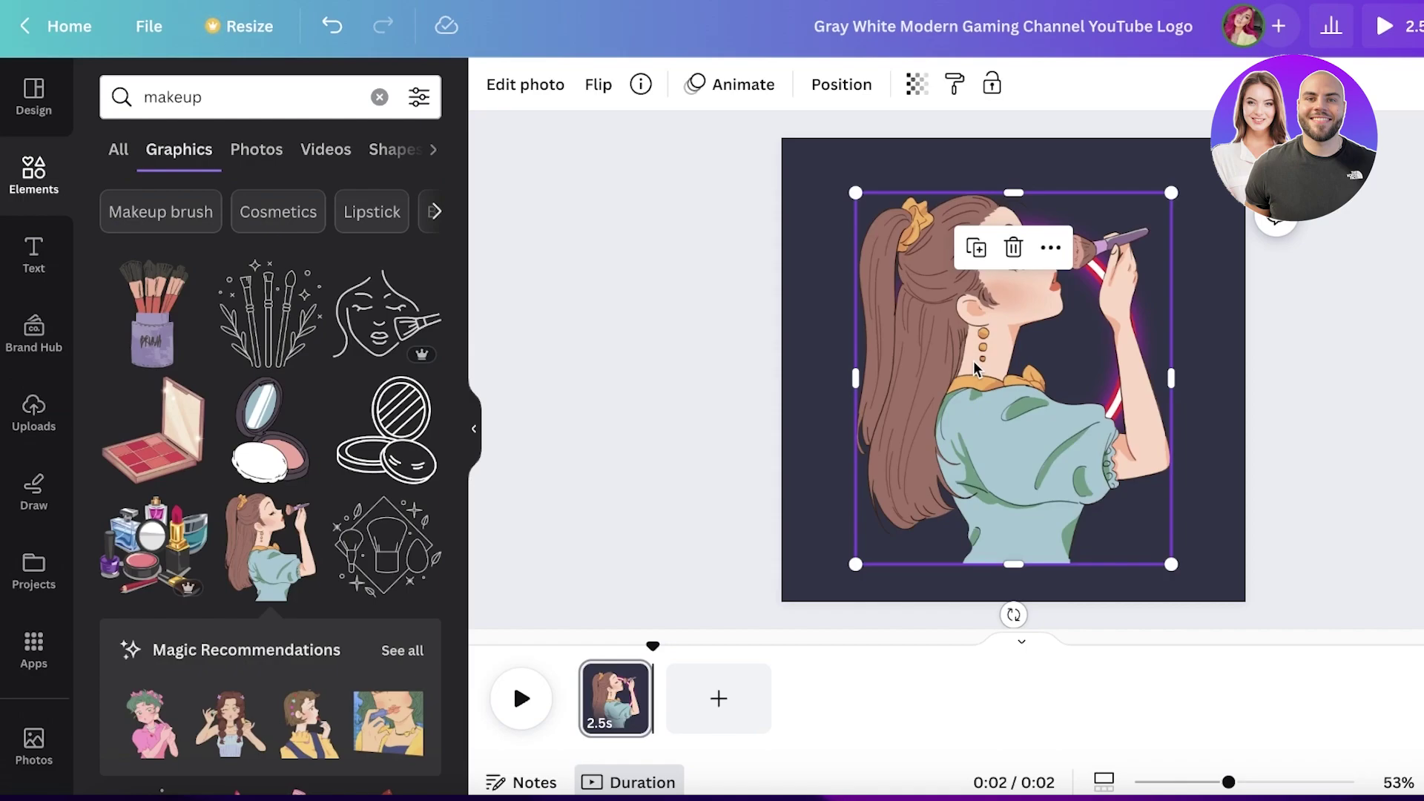
Duplicate the girl graphic, move the copy right, and shrink the original to 407 × 479 beside it.
key(ctrl+d)
drag(974, 361, 1152, 366)
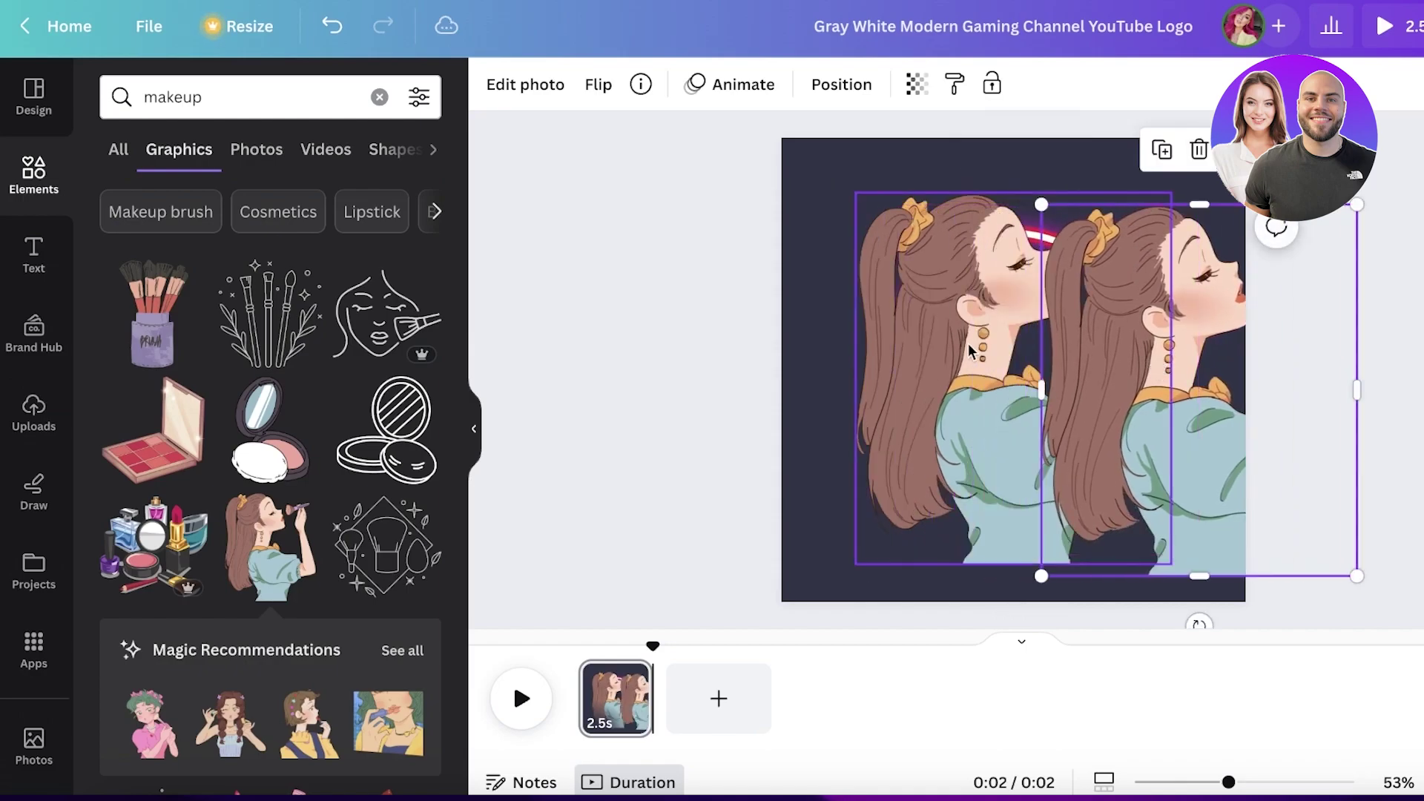
click(968, 345)
right_click(962, 405)
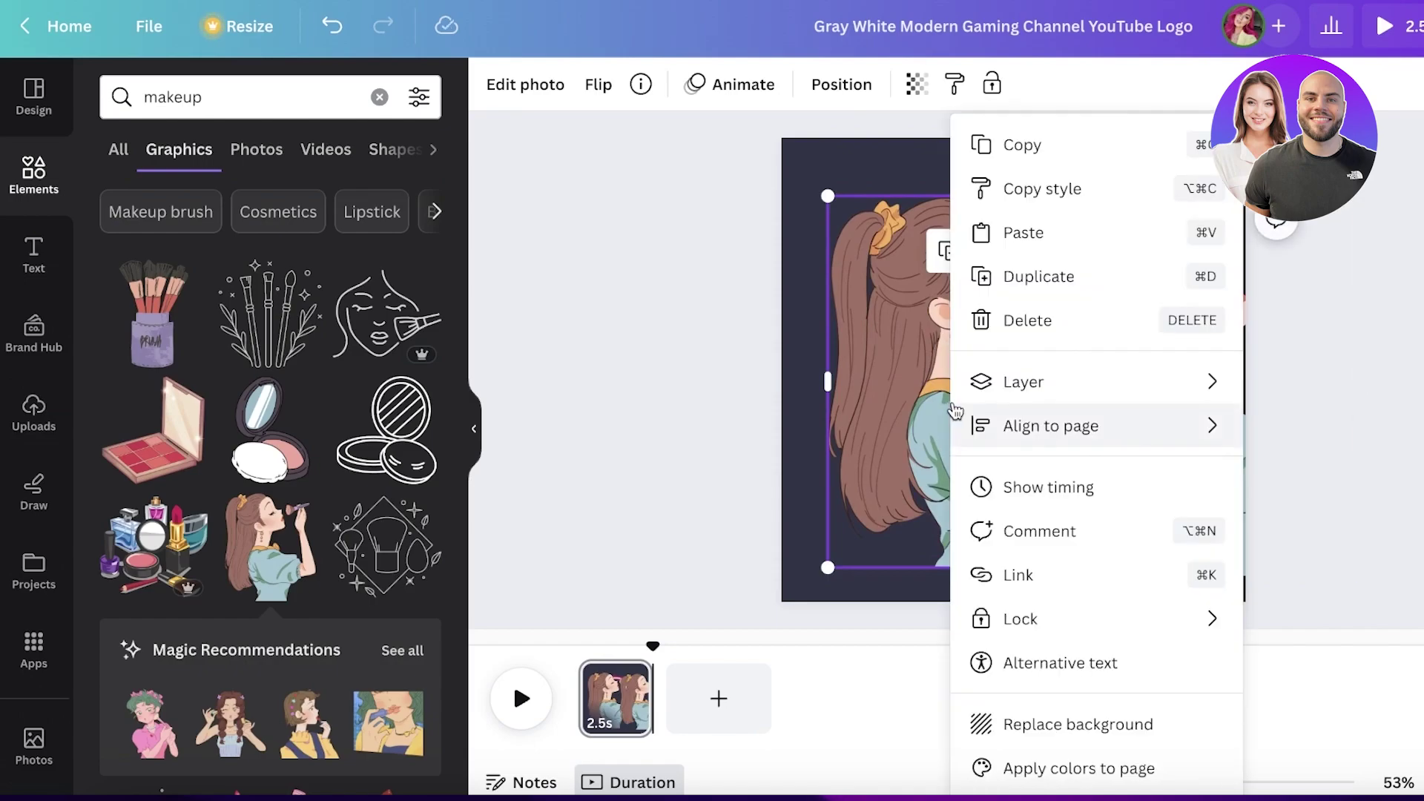
click(923, 489)
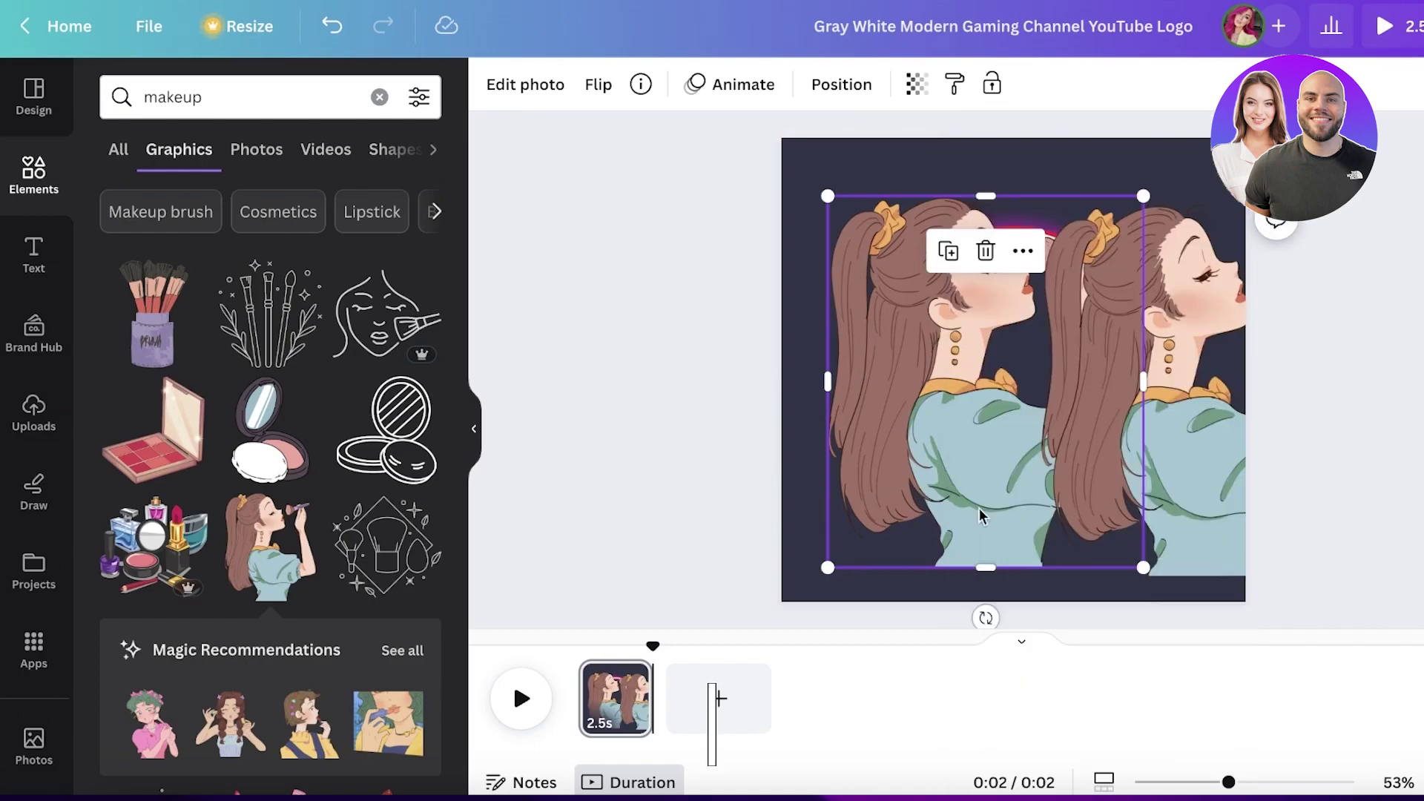
drag(1143, 567, 1021, 514)
drag(948, 431, 1017, 448)
click(844, 395)
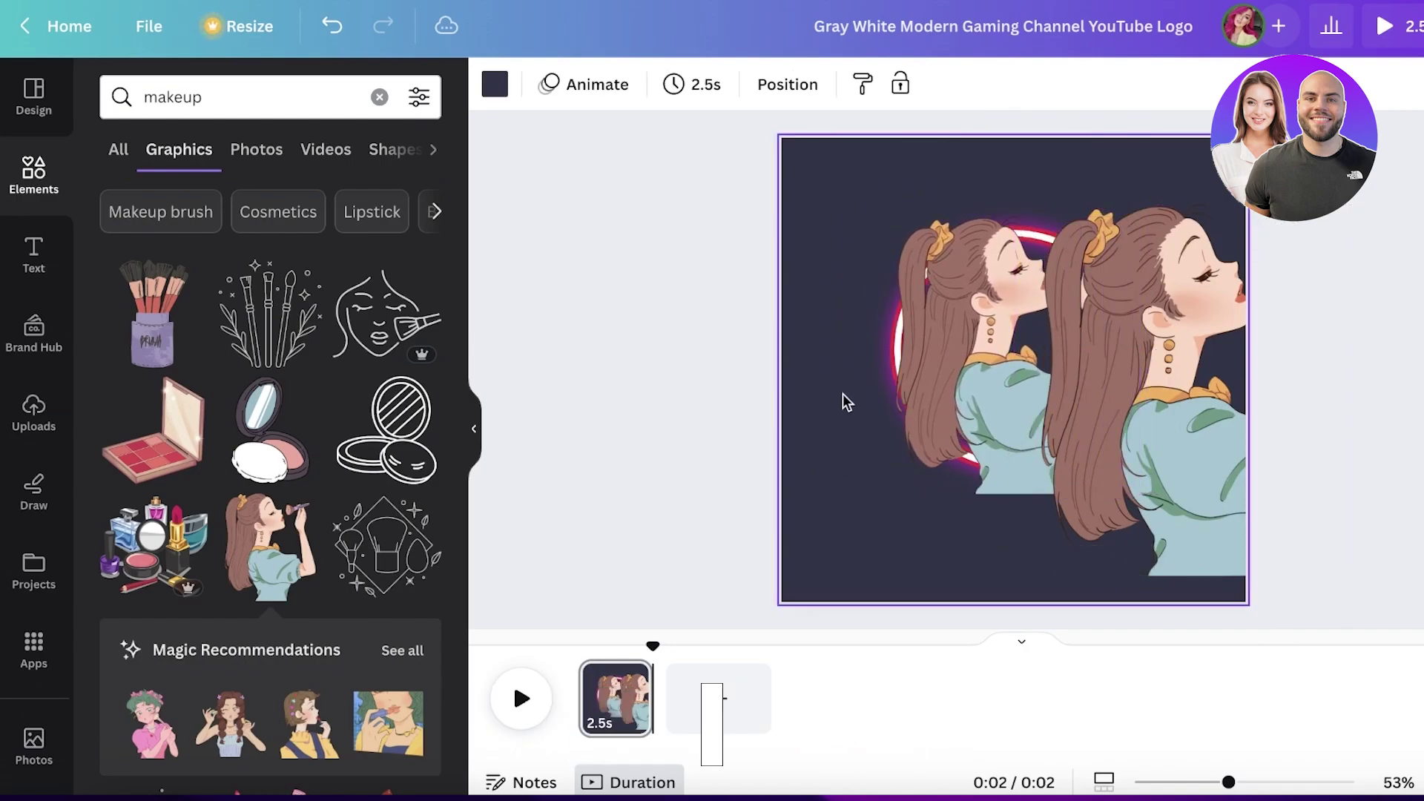
Change the page background to light pink after trying peach.
click(495, 84)
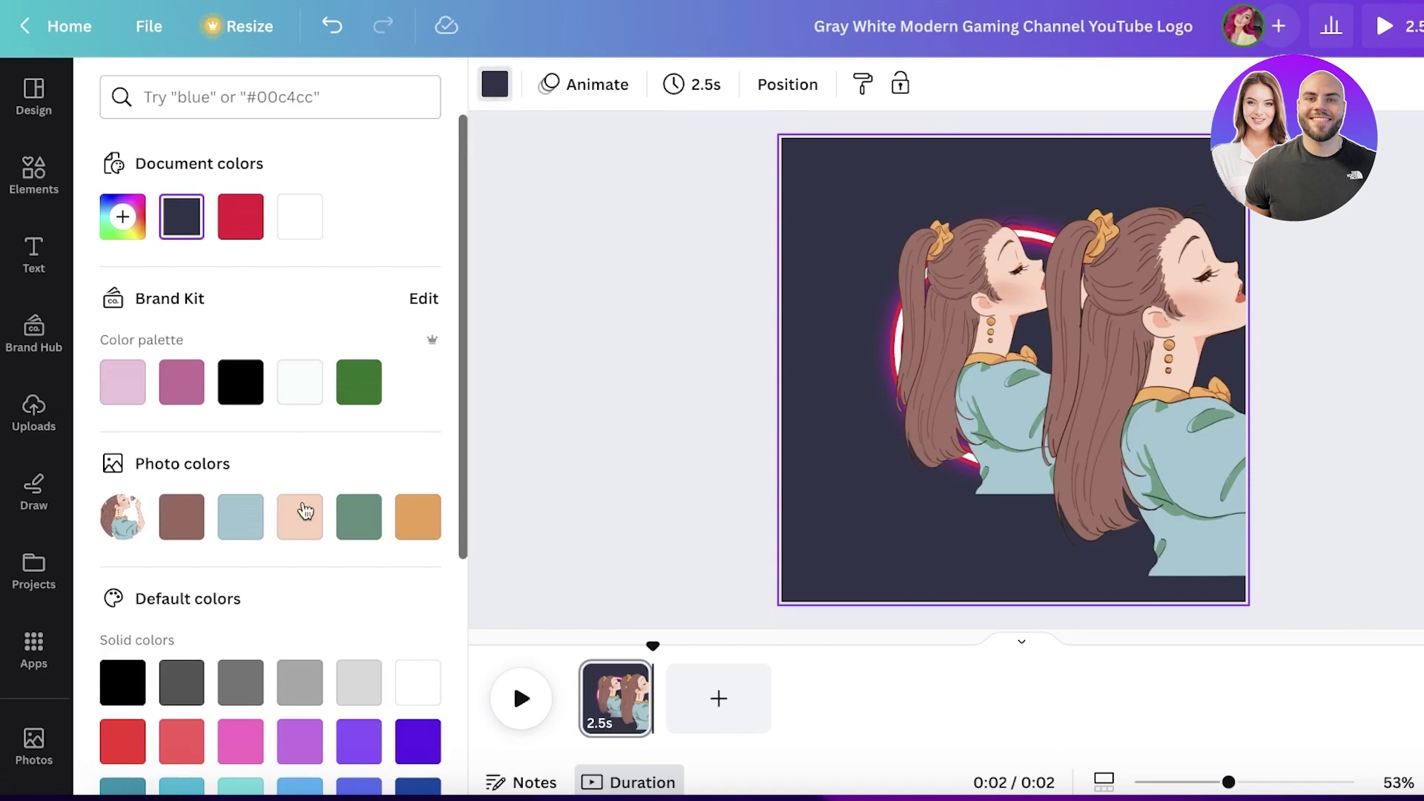
click(305, 513)
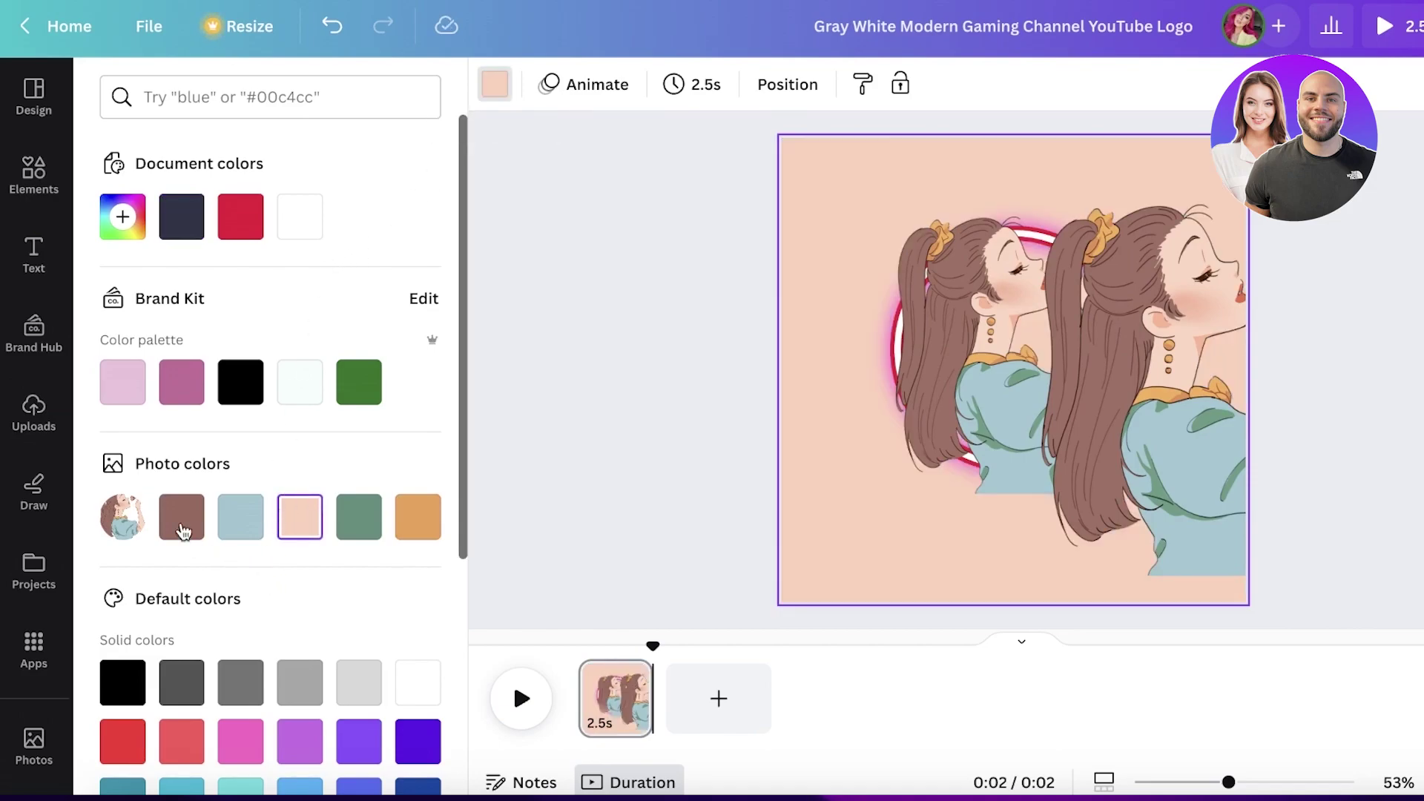
click(130, 382)
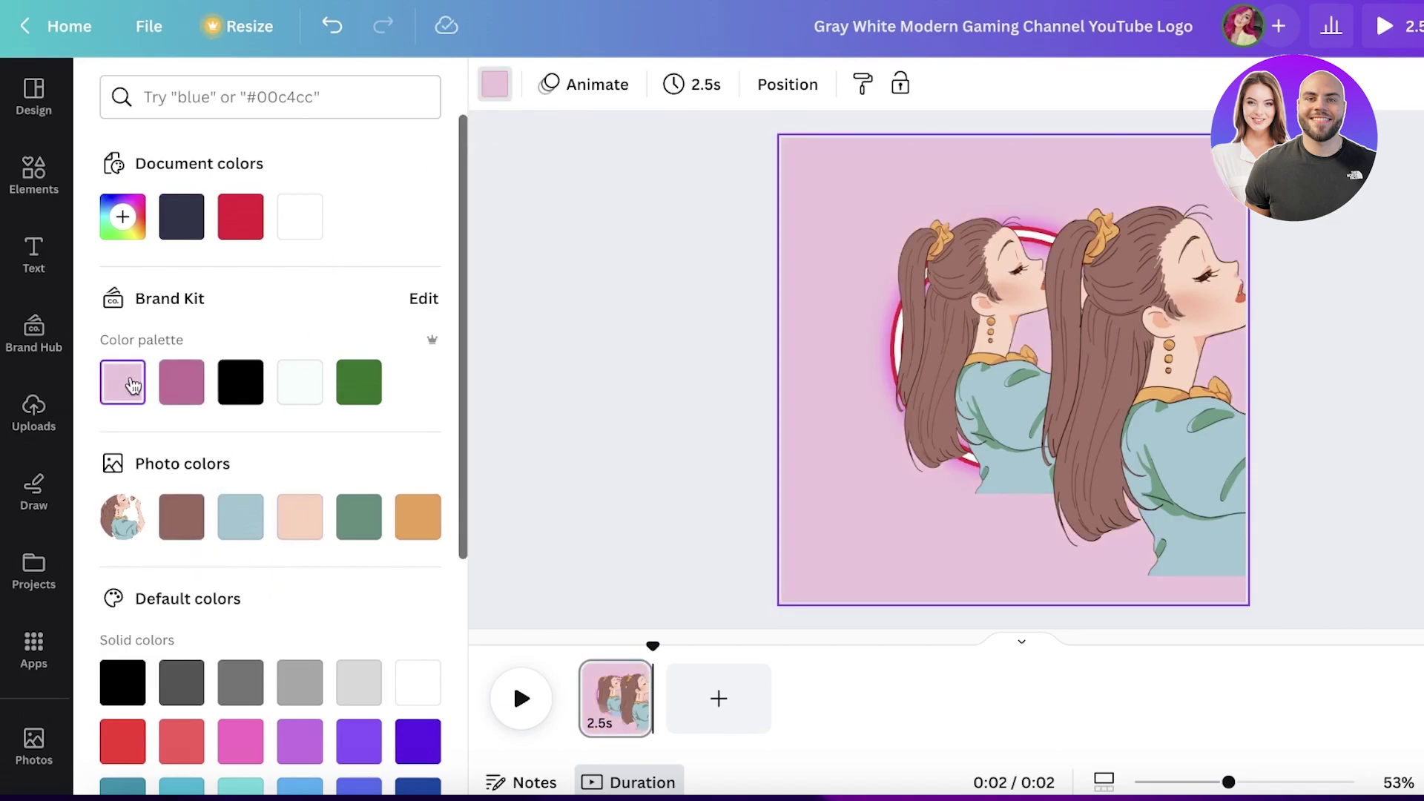
Move the smaller girl graphic toward the lower left of the logo.
click(968, 372)
drag(968, 371, 928, 504)
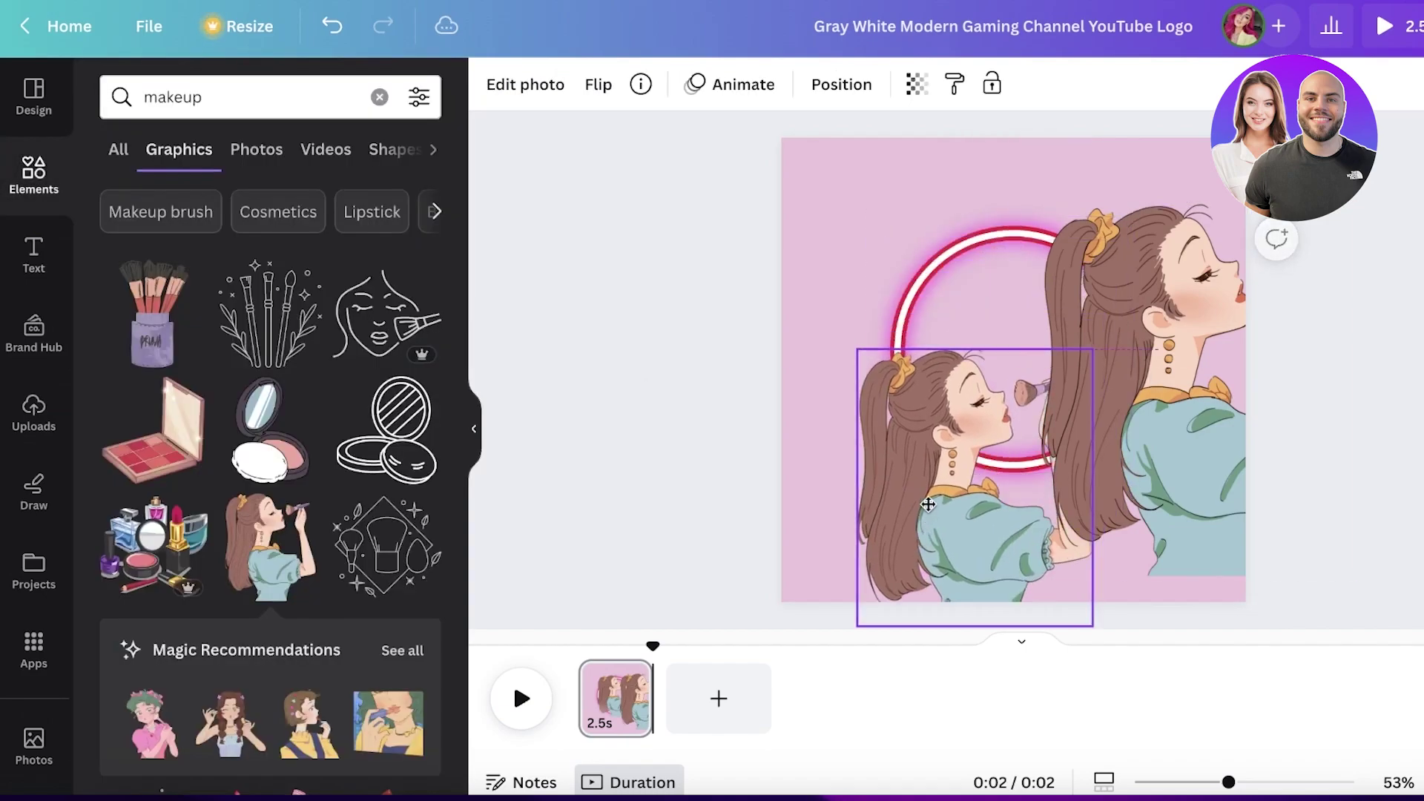
click(995, 252)
Try green, mauve, red and light pink on the ring, settling on custom mauve #9F5679.
click(538, 87)
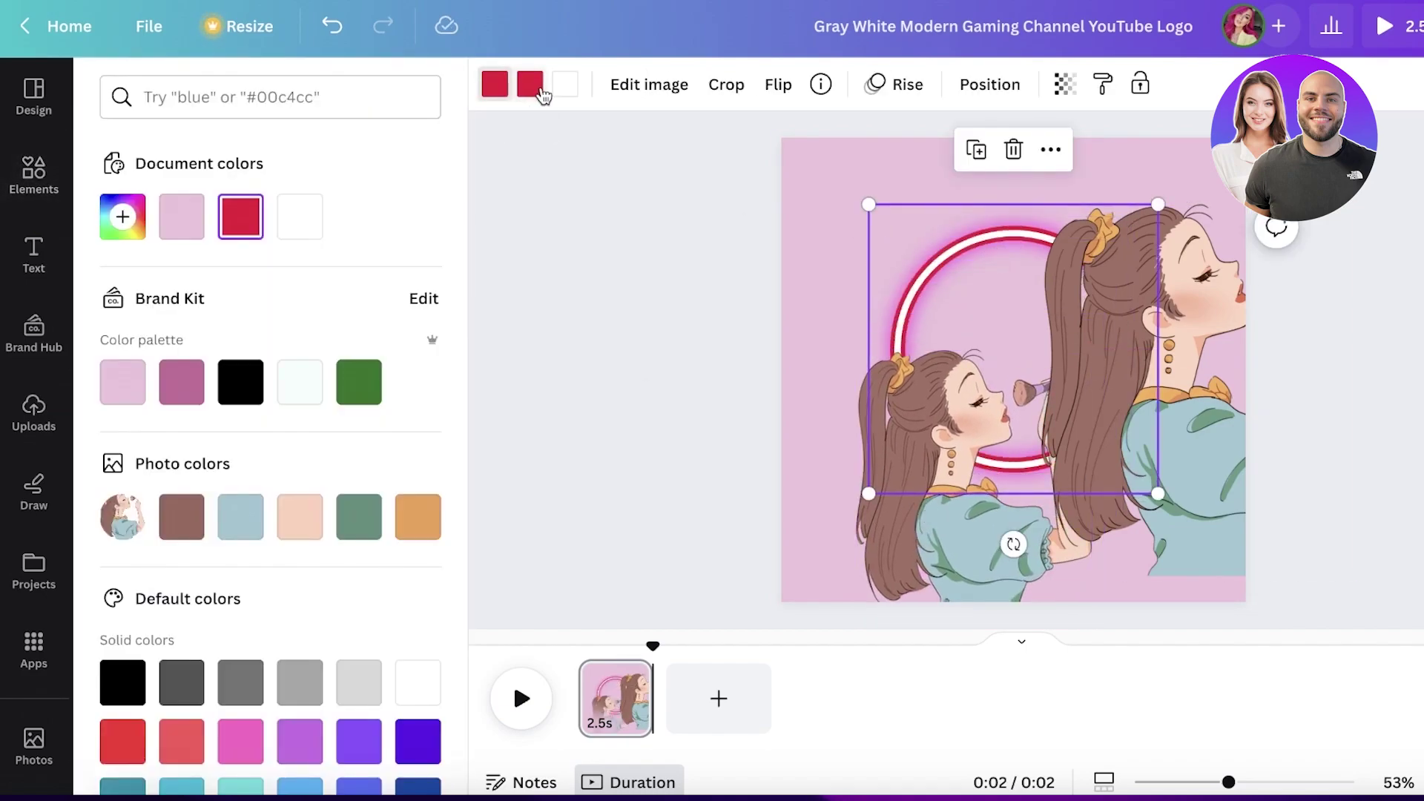
click(365, 521)
click(184, 387)
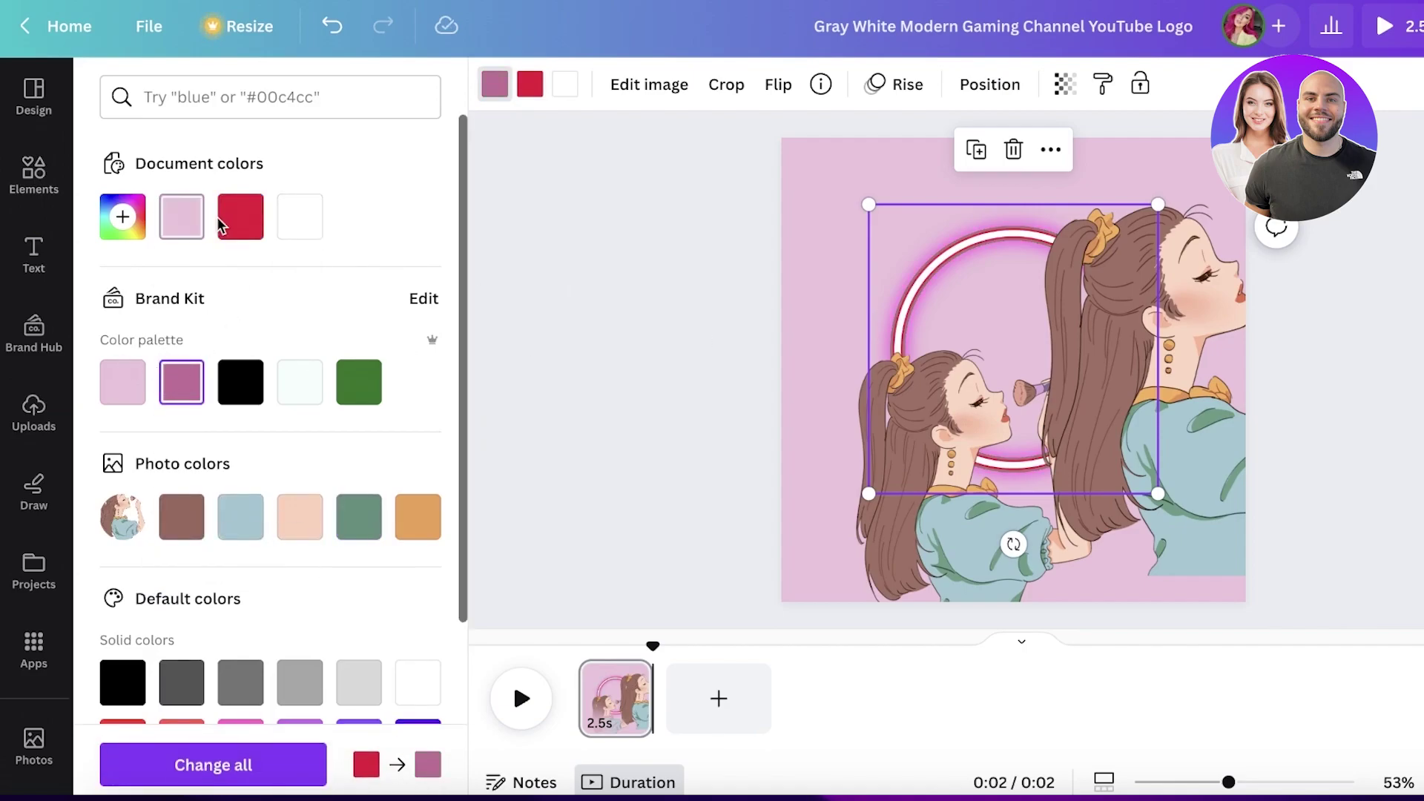
click(241, 217)
click(128, 391)
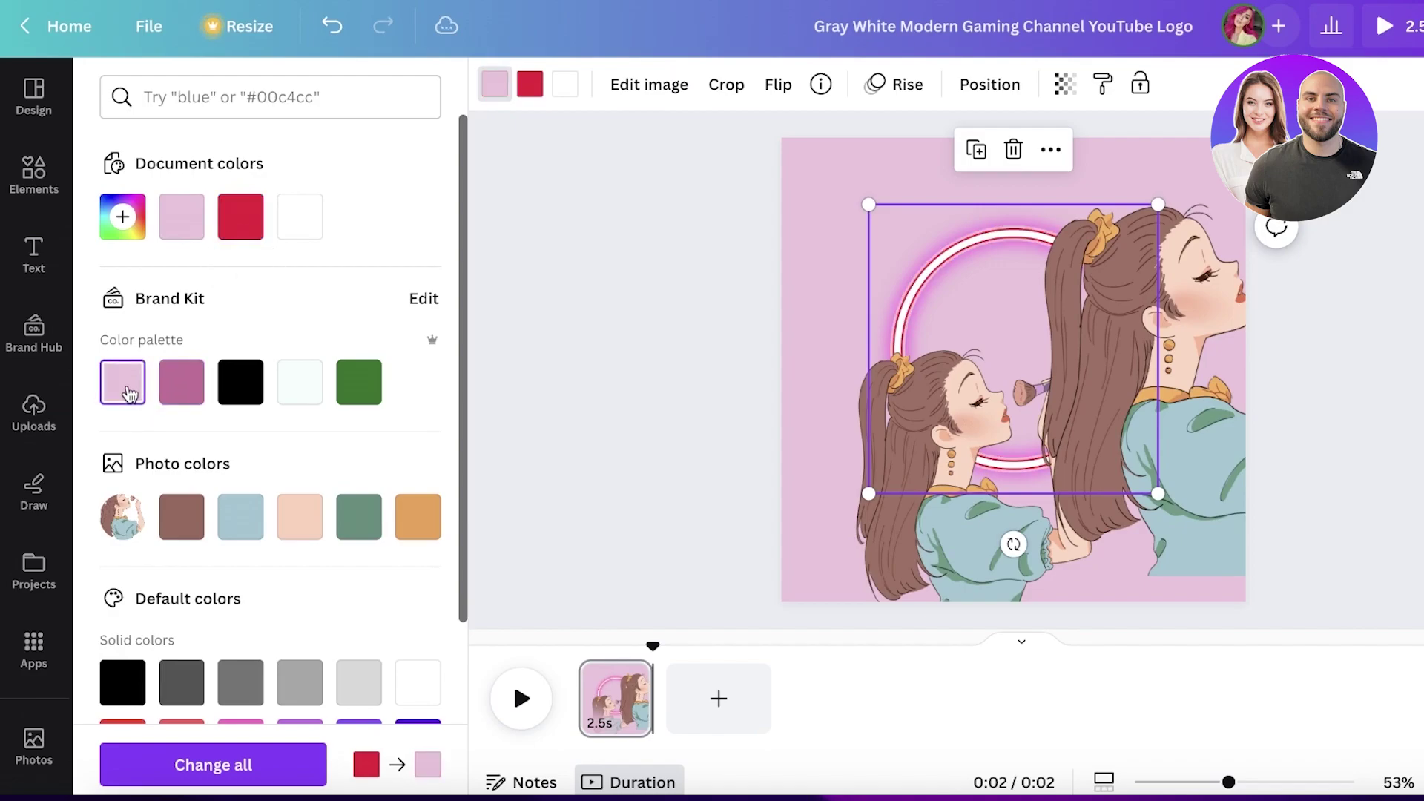
click(180, 391)
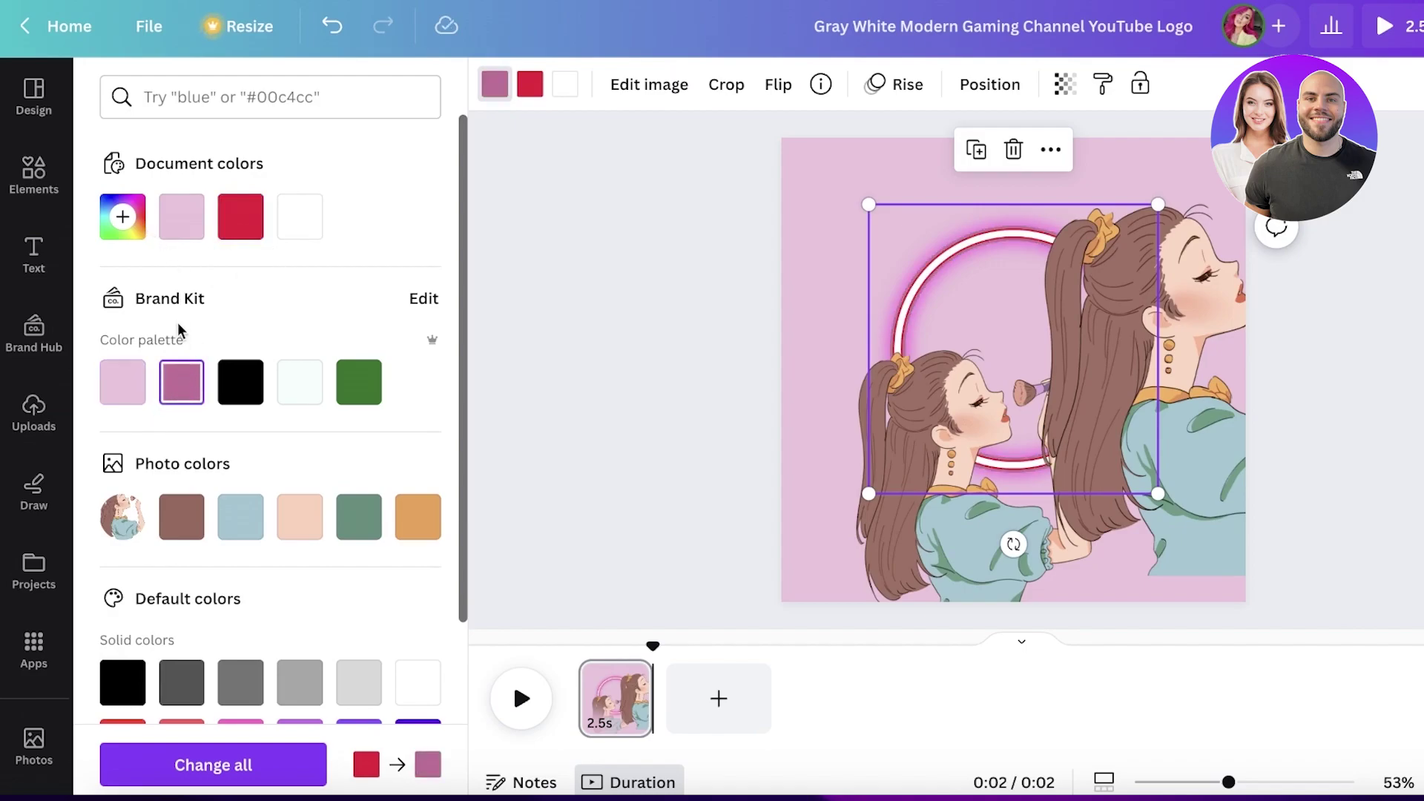
click(123, 217)
click(257, 312)
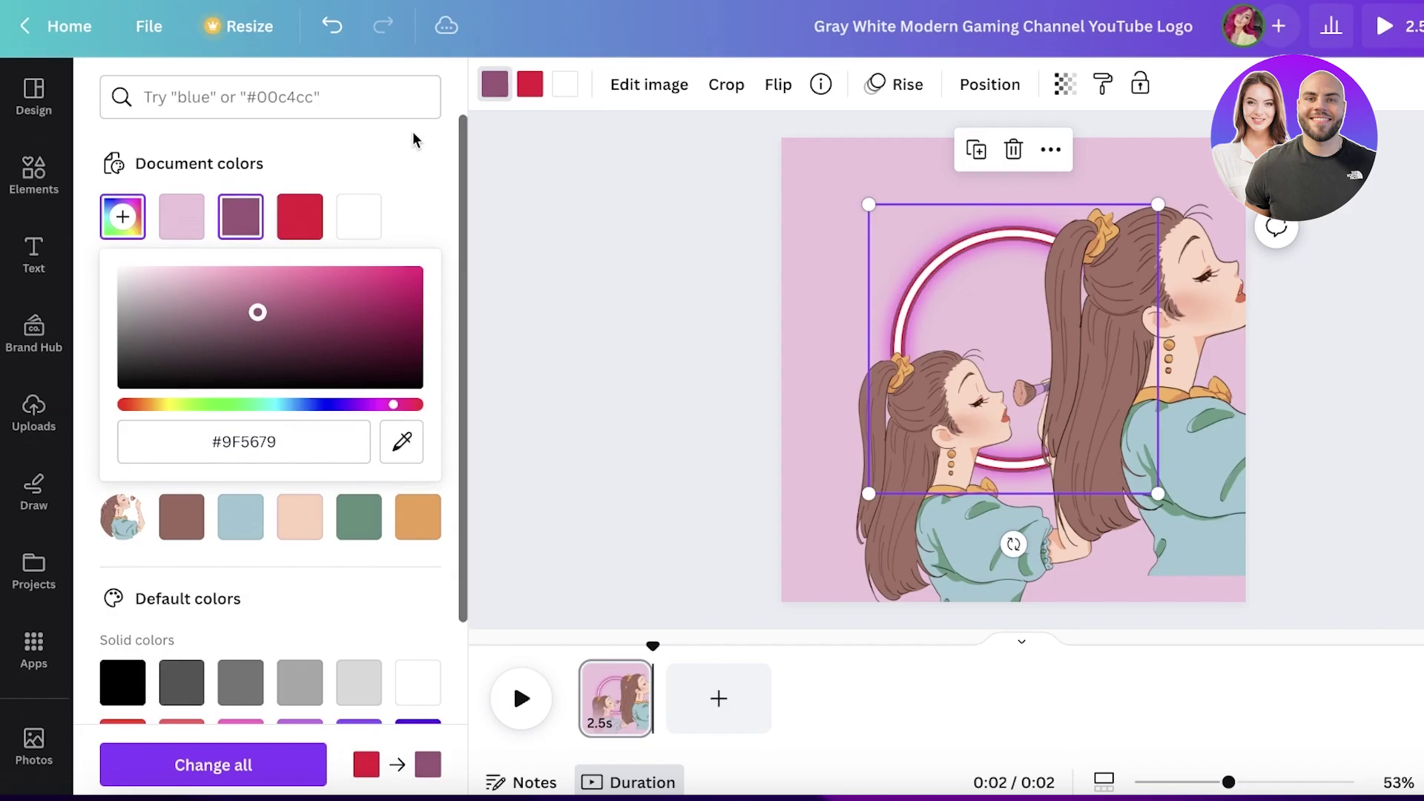
Set the ring's second colour to a custom soft pink and its first colour to light pink.
click(531, 88)
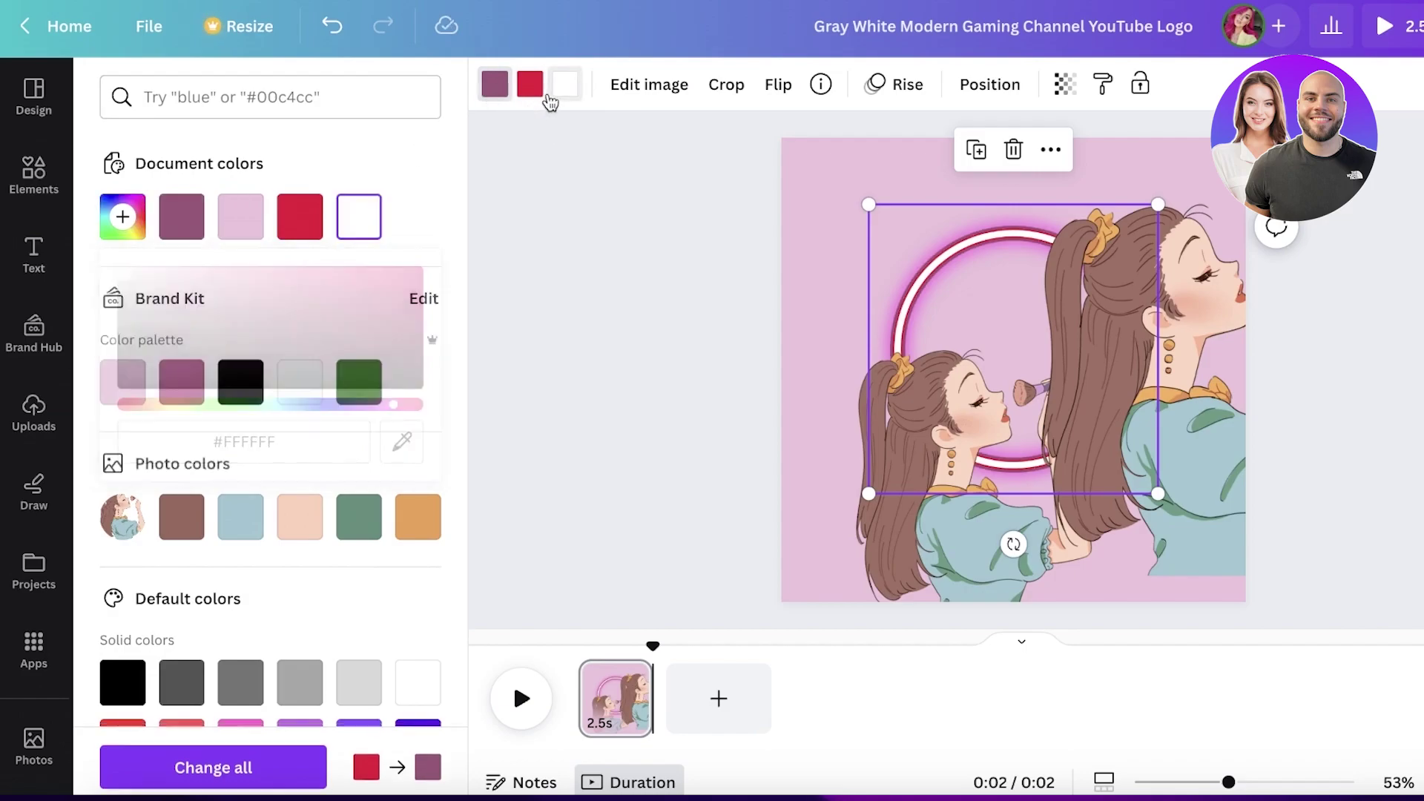
click(178, 370)
click(123, 216)
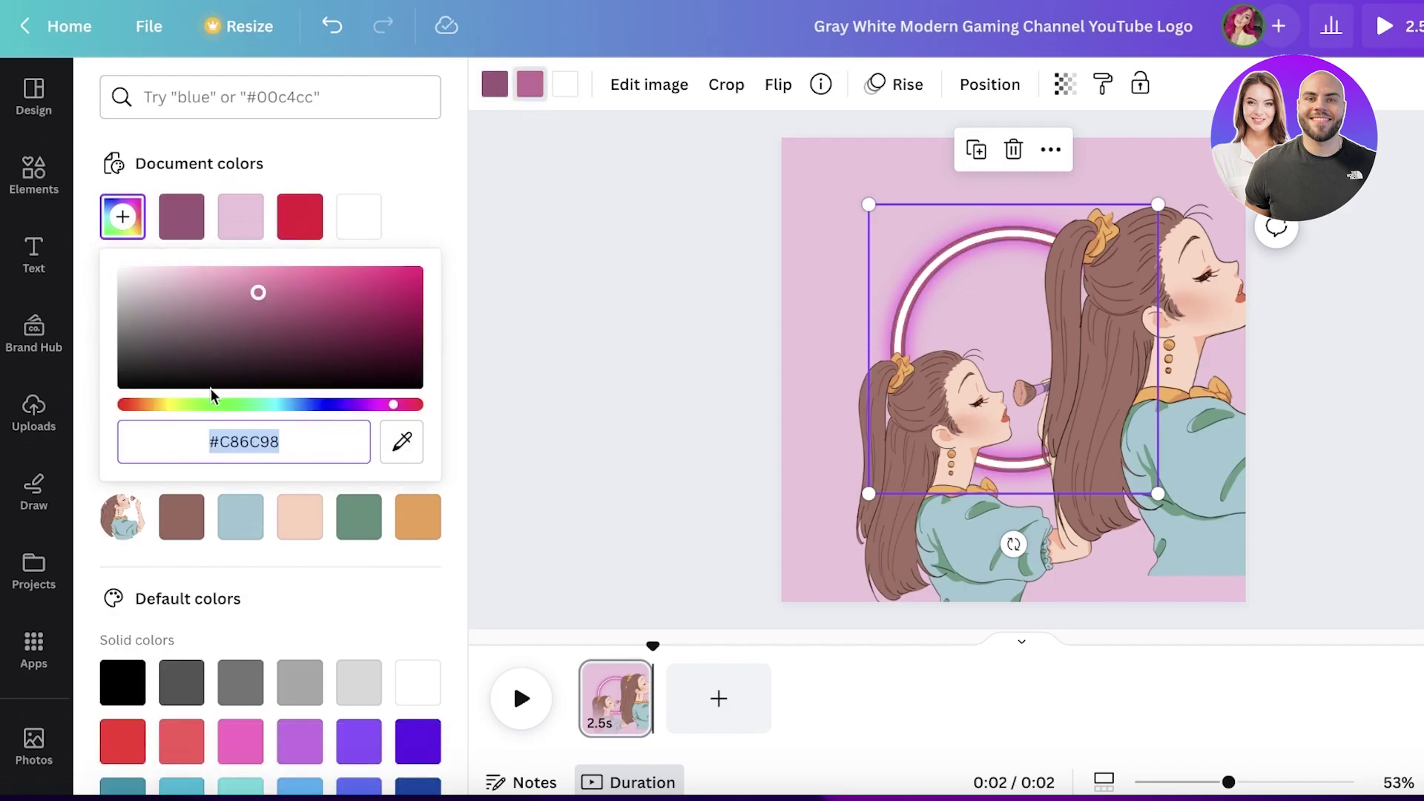
drag(257, 311, 211, 275)
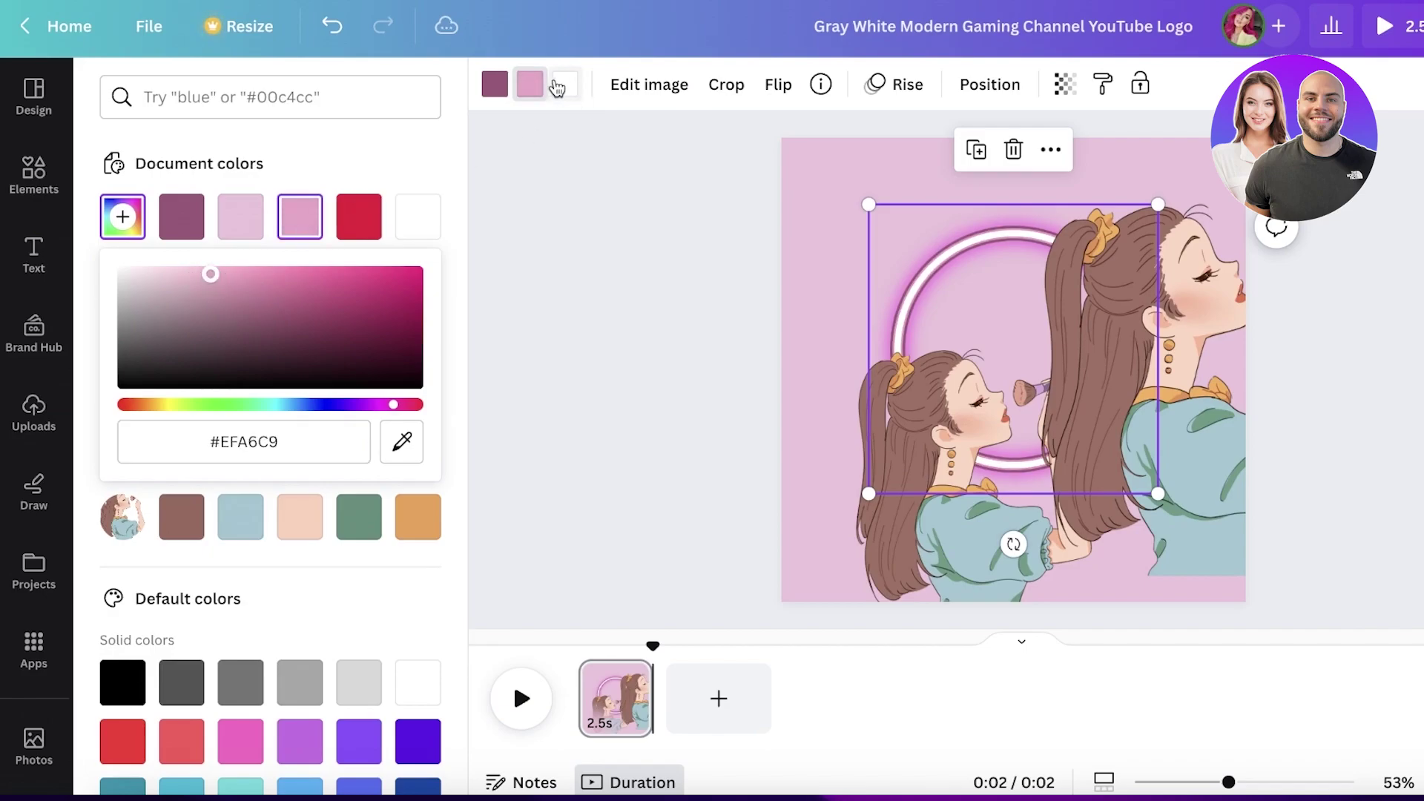
click(495, 84)
click(122, 383)
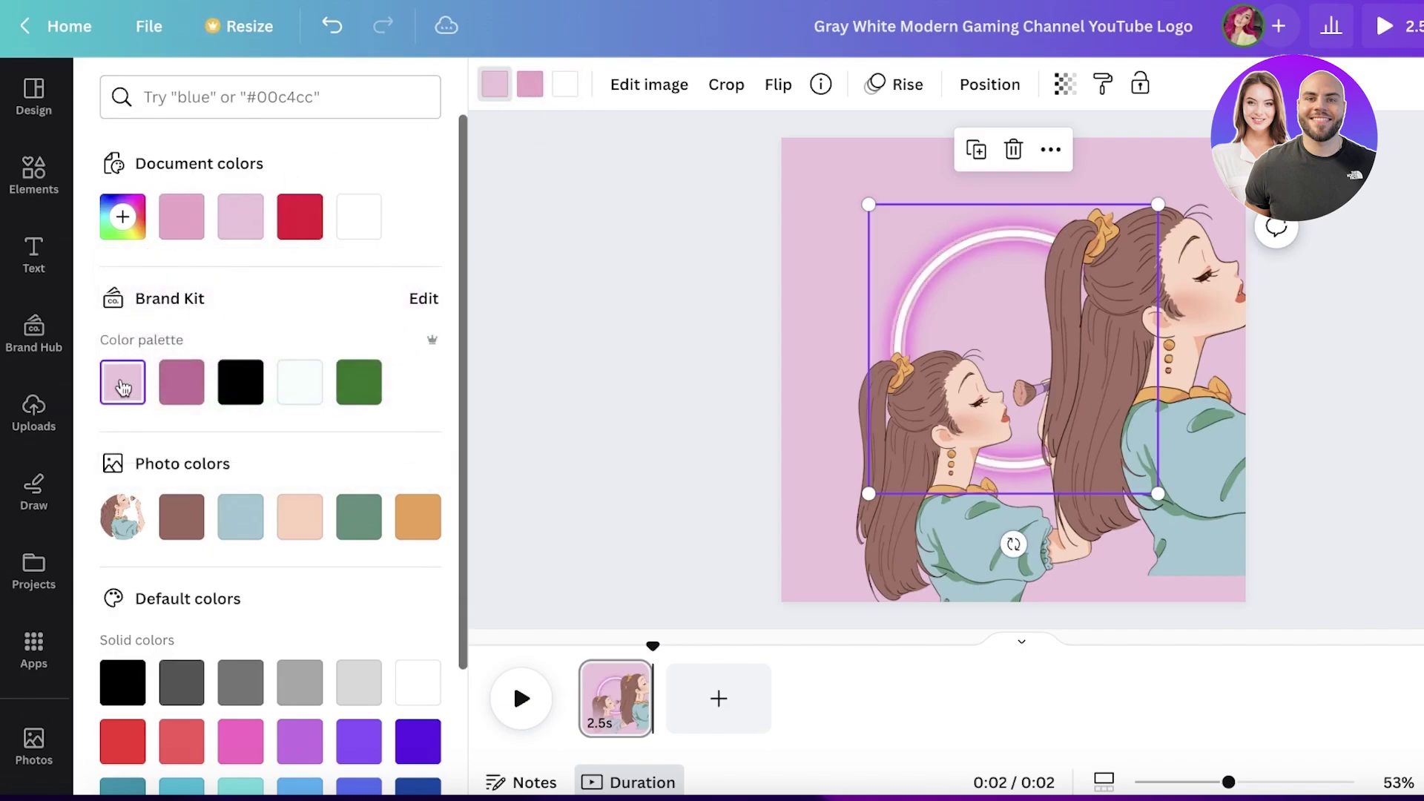
click(123, 217)
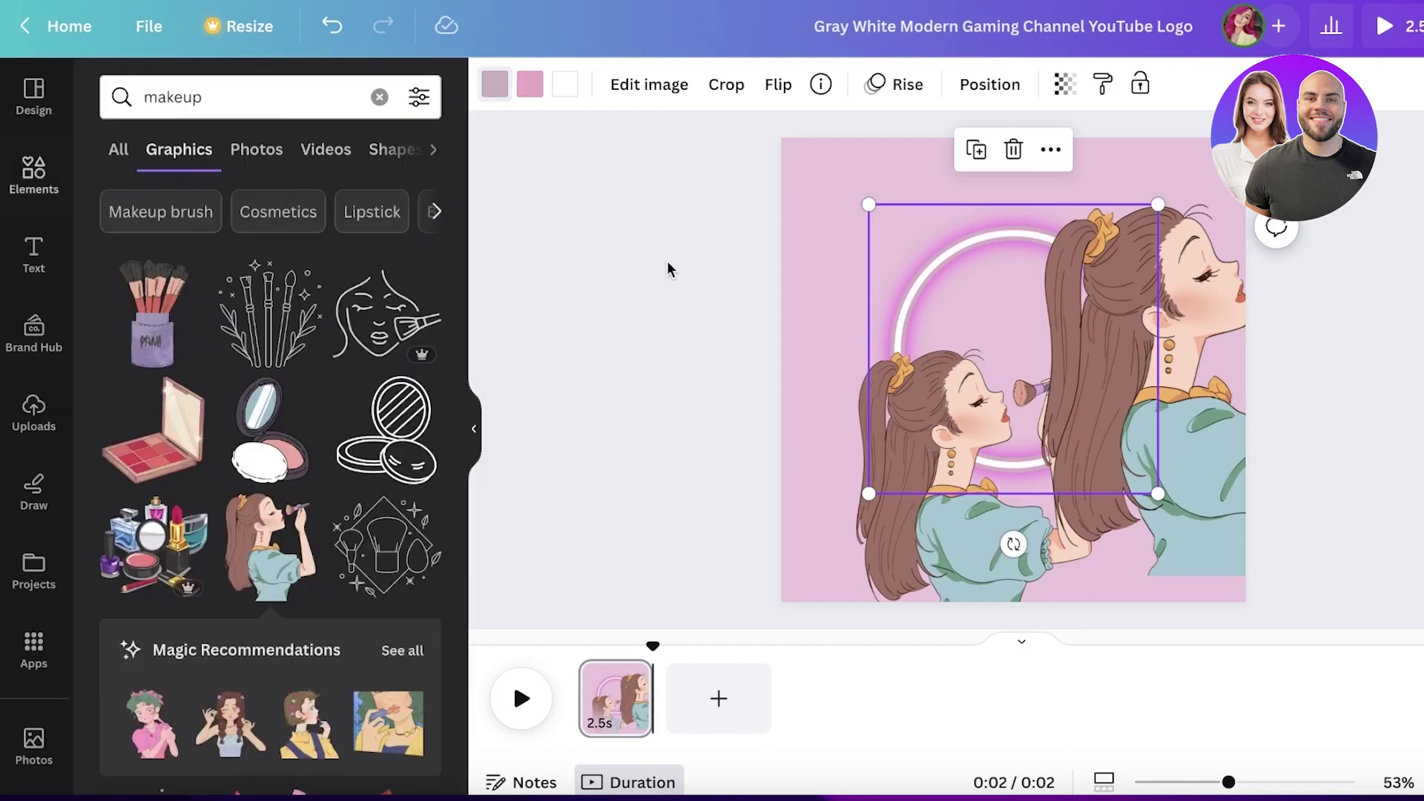
Move the smaller girl up over the ring and delete the larger girl graphic.
click(746, 429)
drag(902, 540, 909, 411)
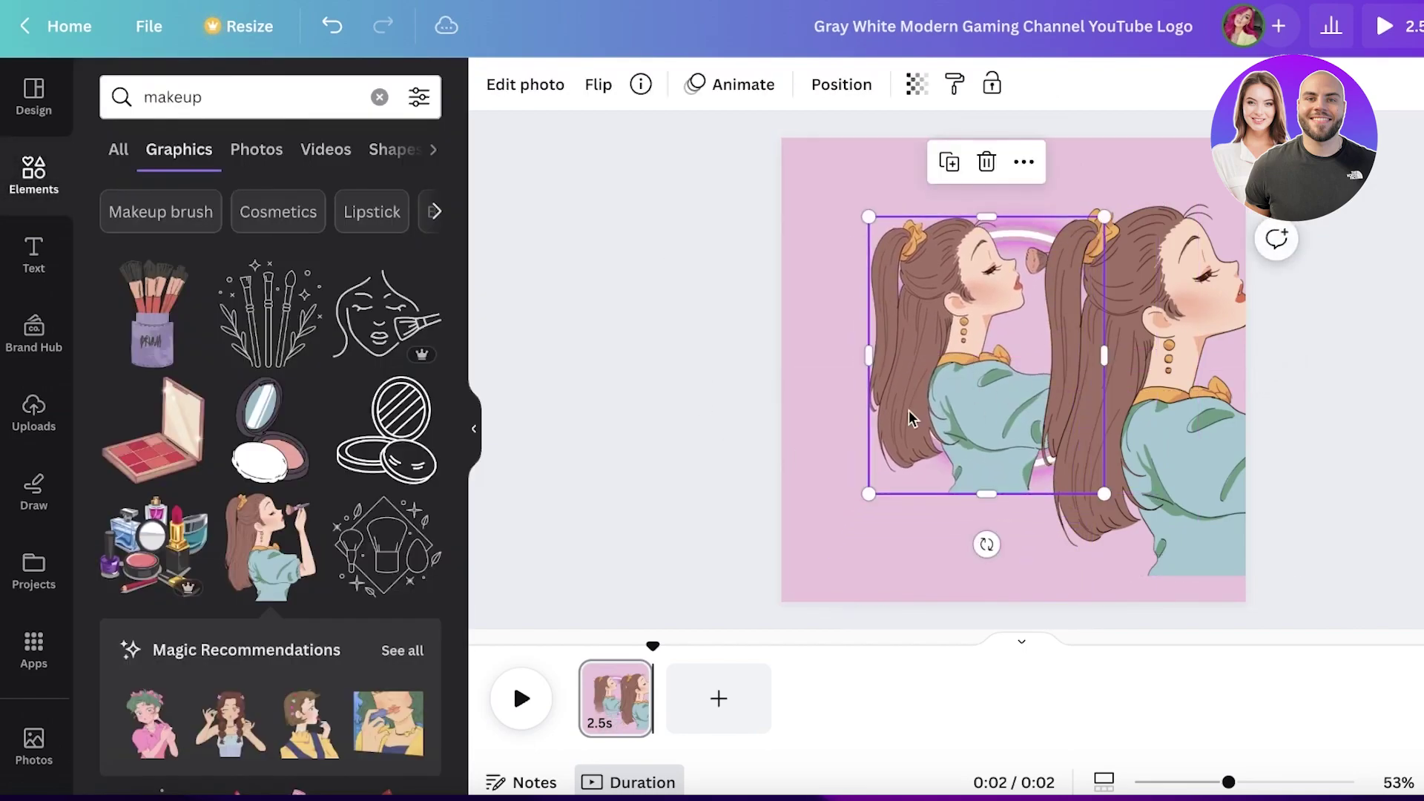
click(1126, 412)
key(Delete)
Shrink and centre the girl inside the slightly lowered neon ring, then duplicate her.
click(879, 360)
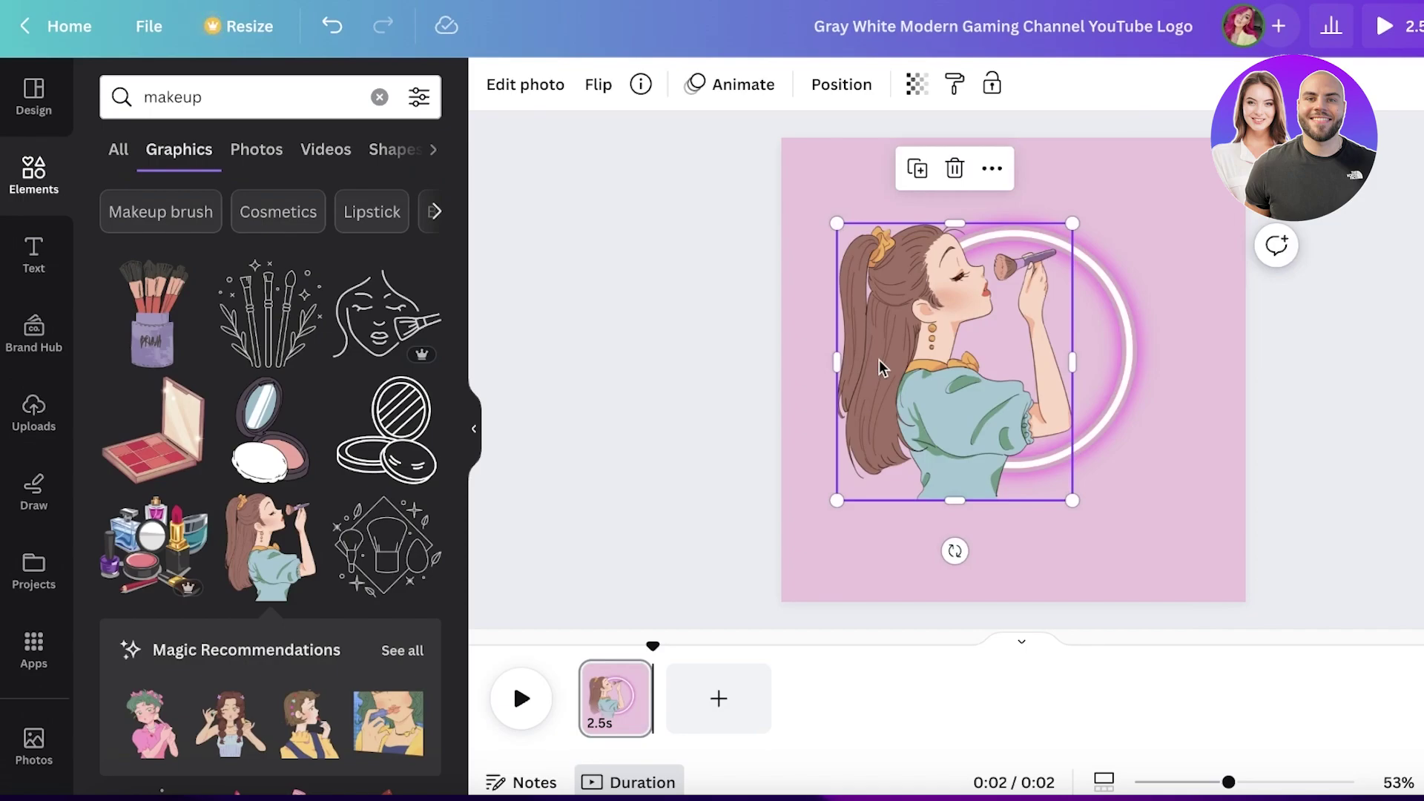
drag(901, 370, 975, 361)
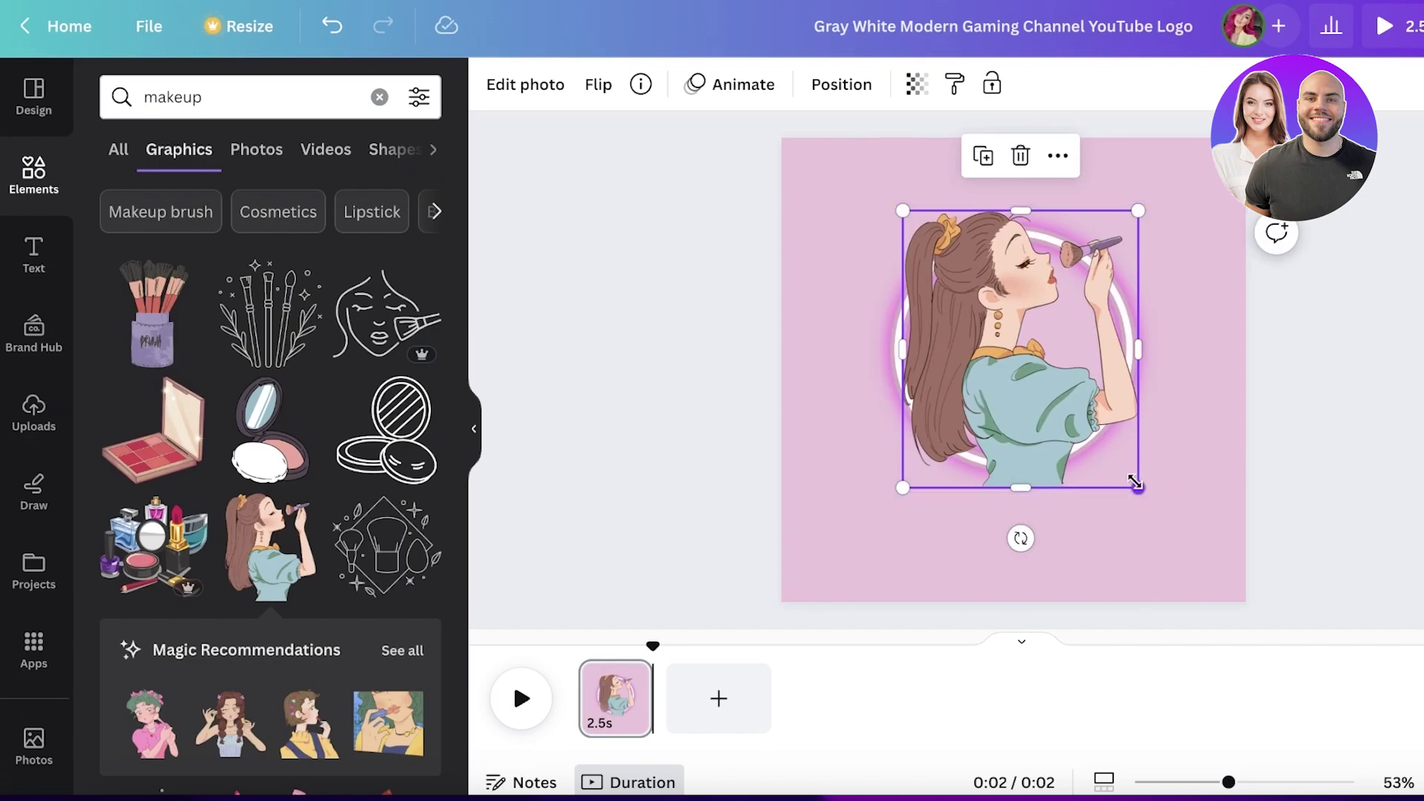
drag(1135, 482, 1119, 465)
drag(1026, 391, 1010, 562)
click(1027, 277)
mouse_move(1027, 276)
mouse_down()
mouse_move(1026, 292)
mouse_move(1031, 260)
mouse_move(1026, 302)
mouse_up()
click(981, 521)
drag(981, 520, 1003, 388)
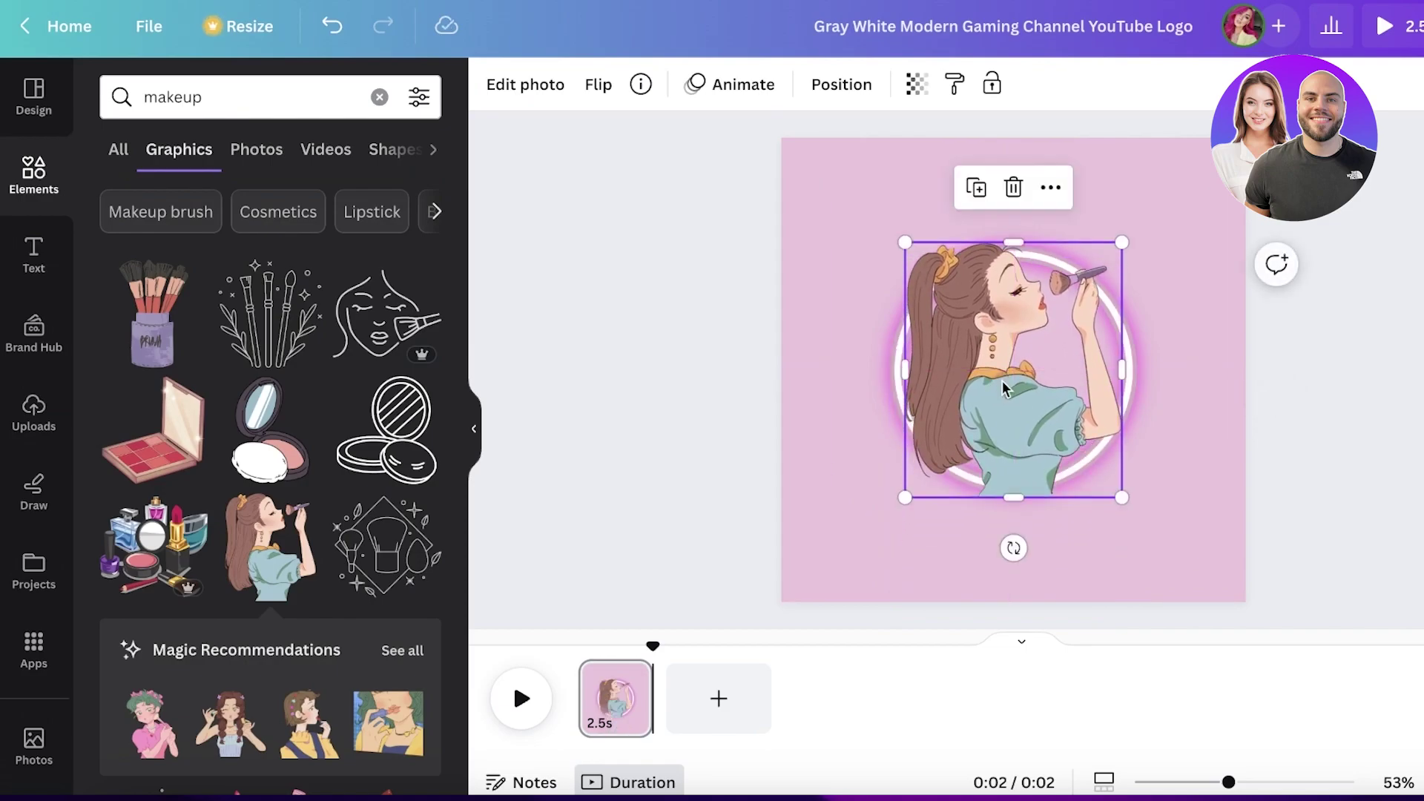
key(ctrl+d)
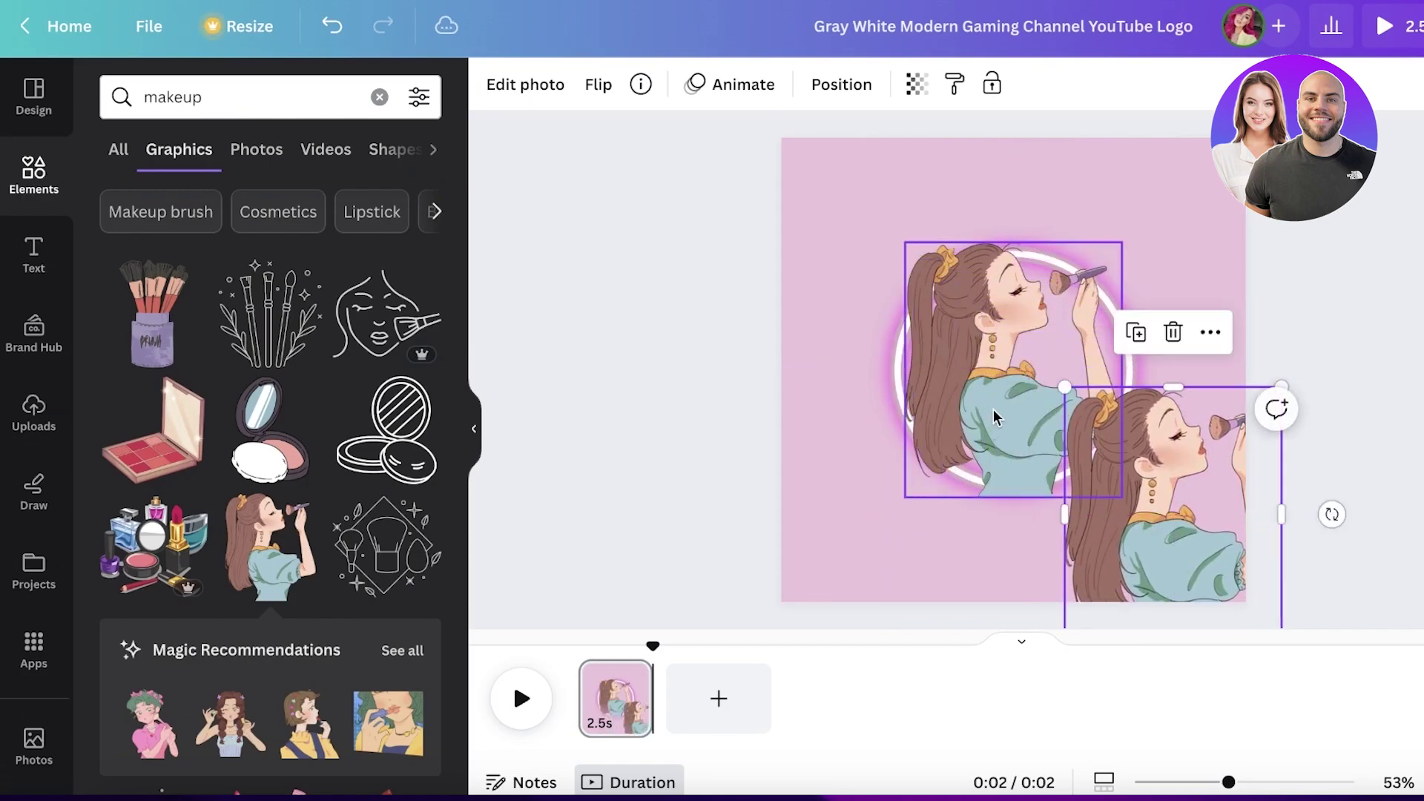
Nudge the original girl up slightly and send her behind the neon ring.
drag(994, 417, 994, 391)
right_click(994, 392)
mouse_move(999, 406)
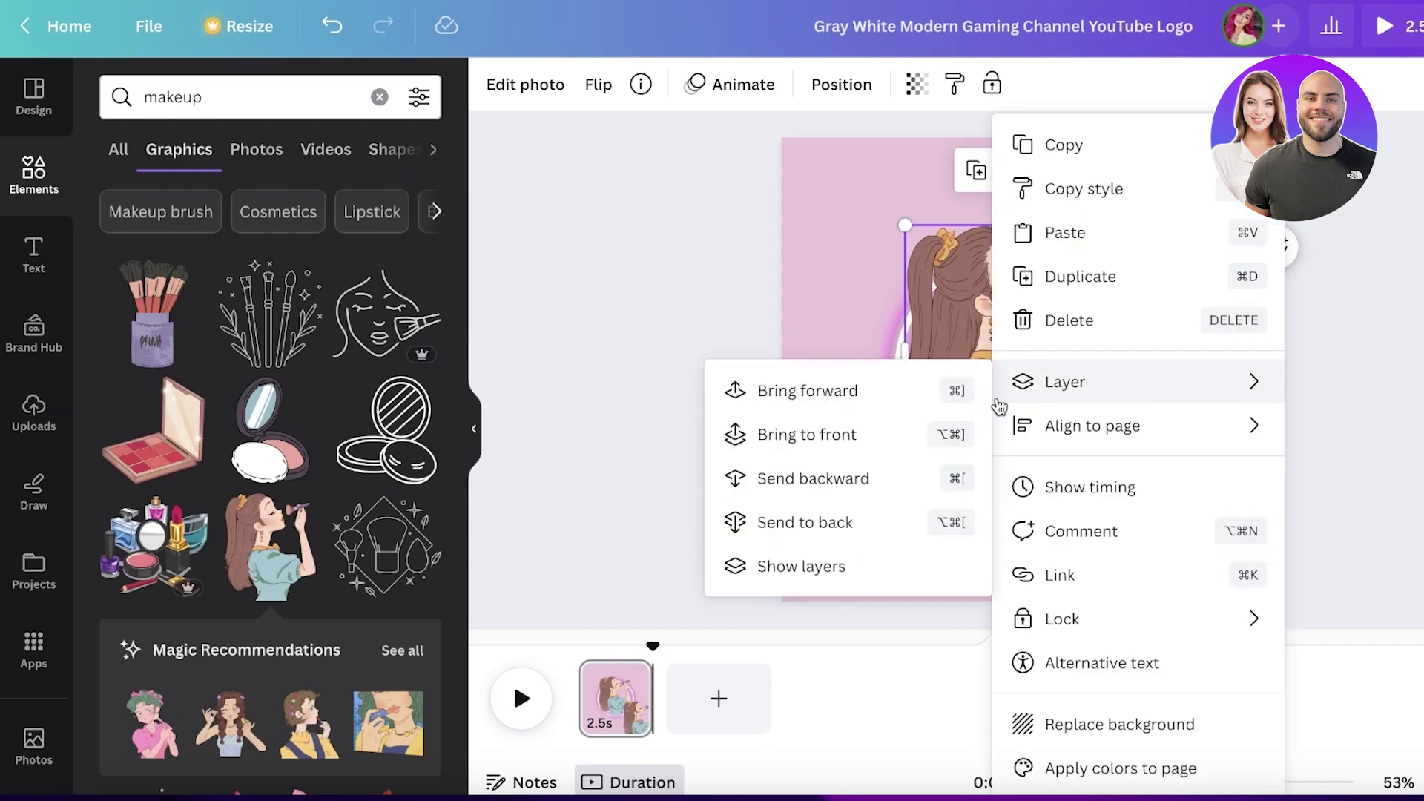
mouse_move(1071, 448)
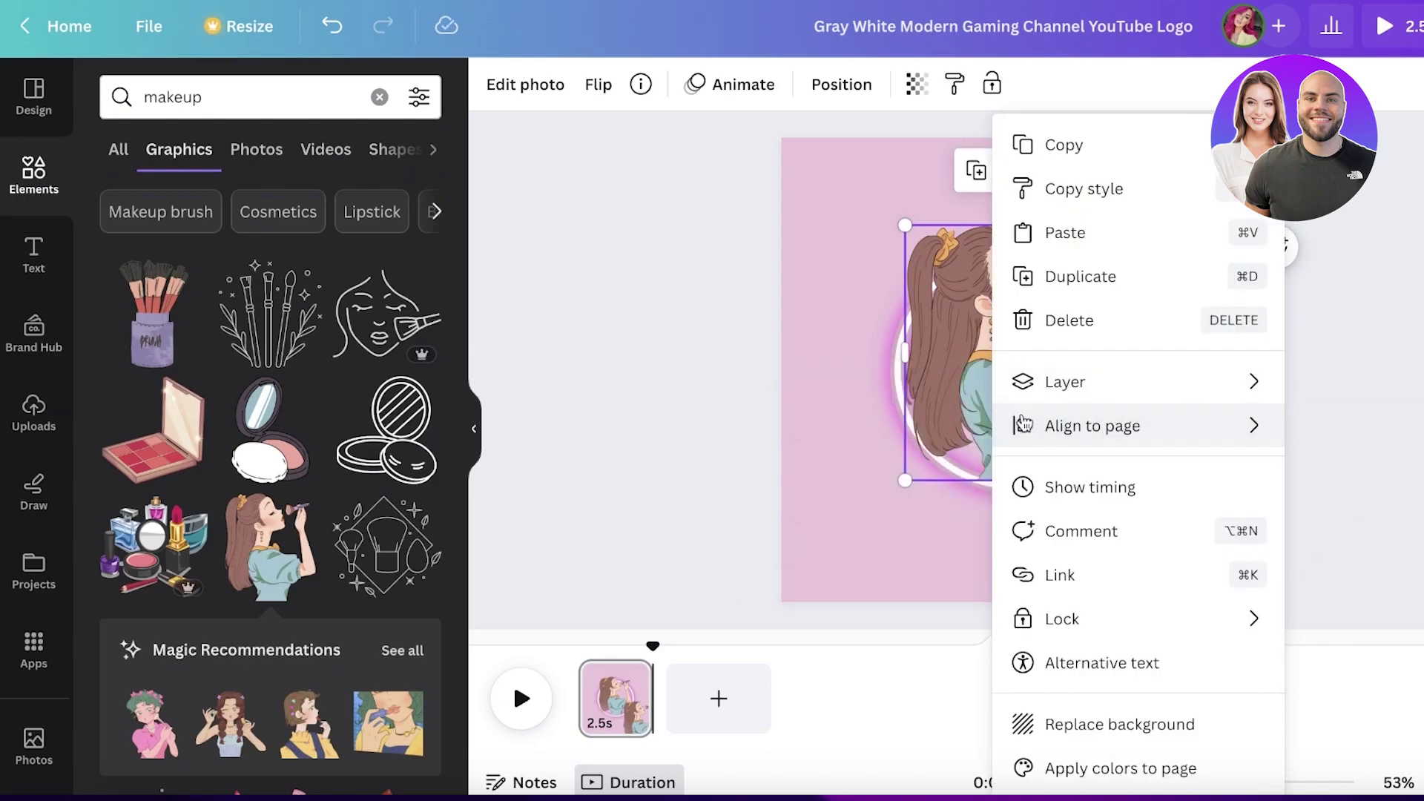
mouse_move(1087, 383)
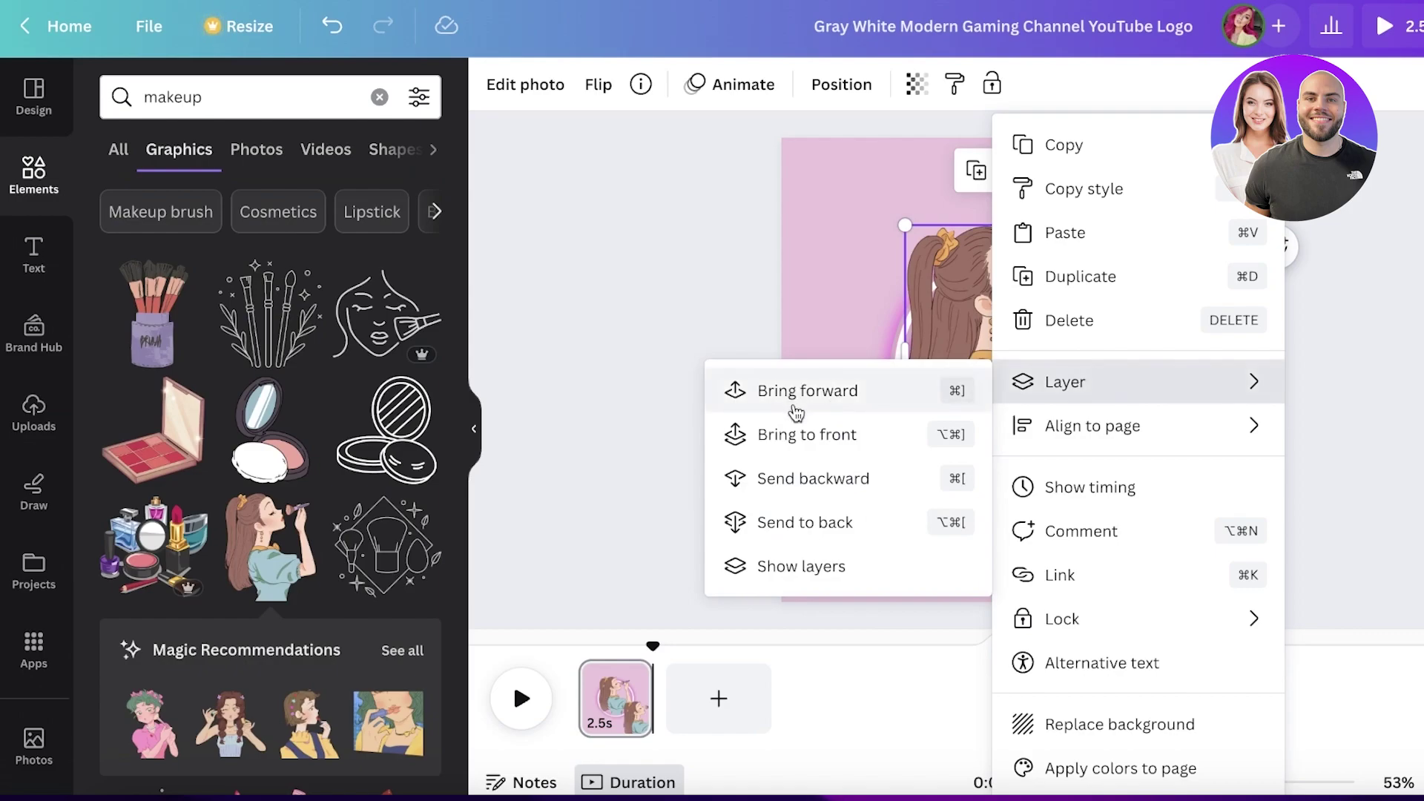
click(803, 523)
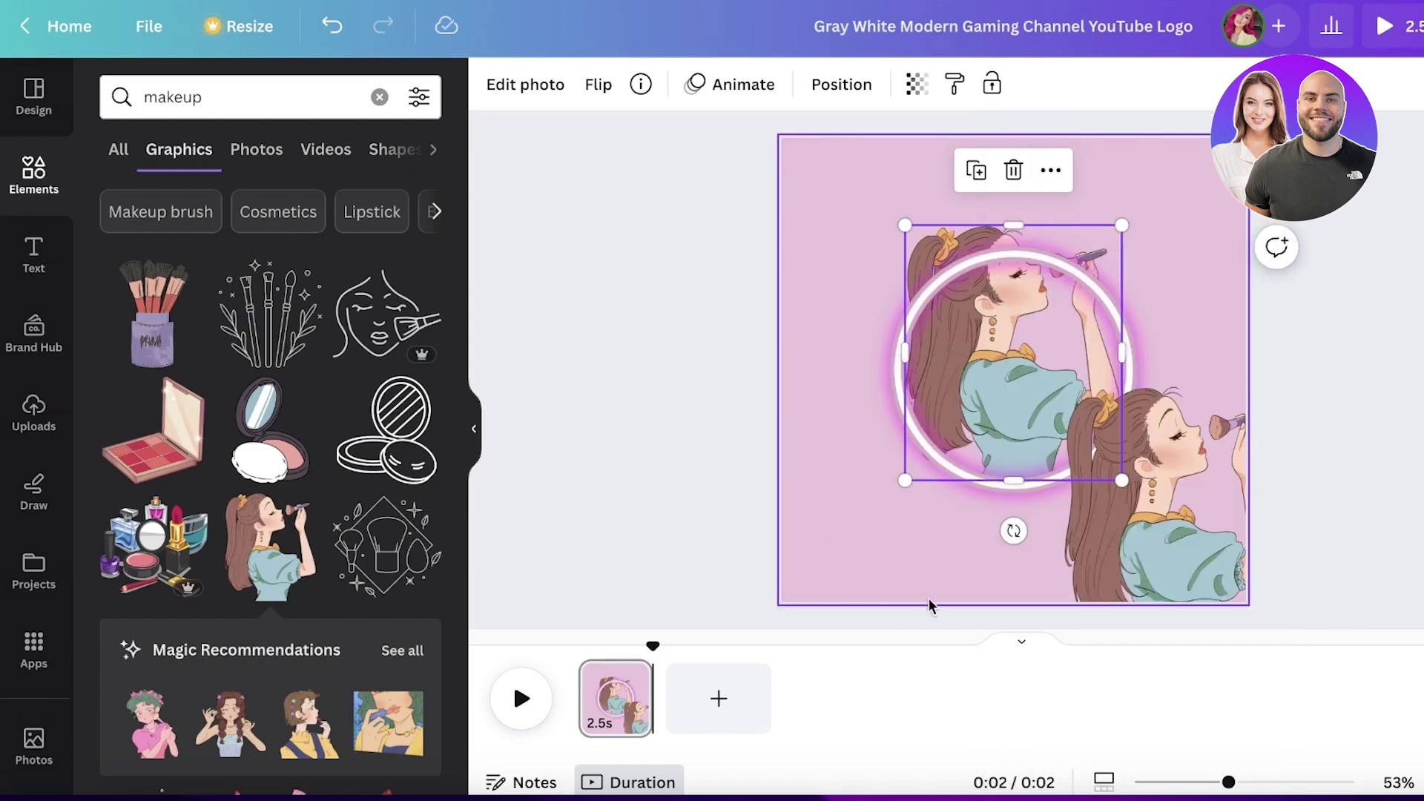
Align the girl copy over the original and crop it to her head, undoing a stray move.
drag(1206, 582, 1050, 409)
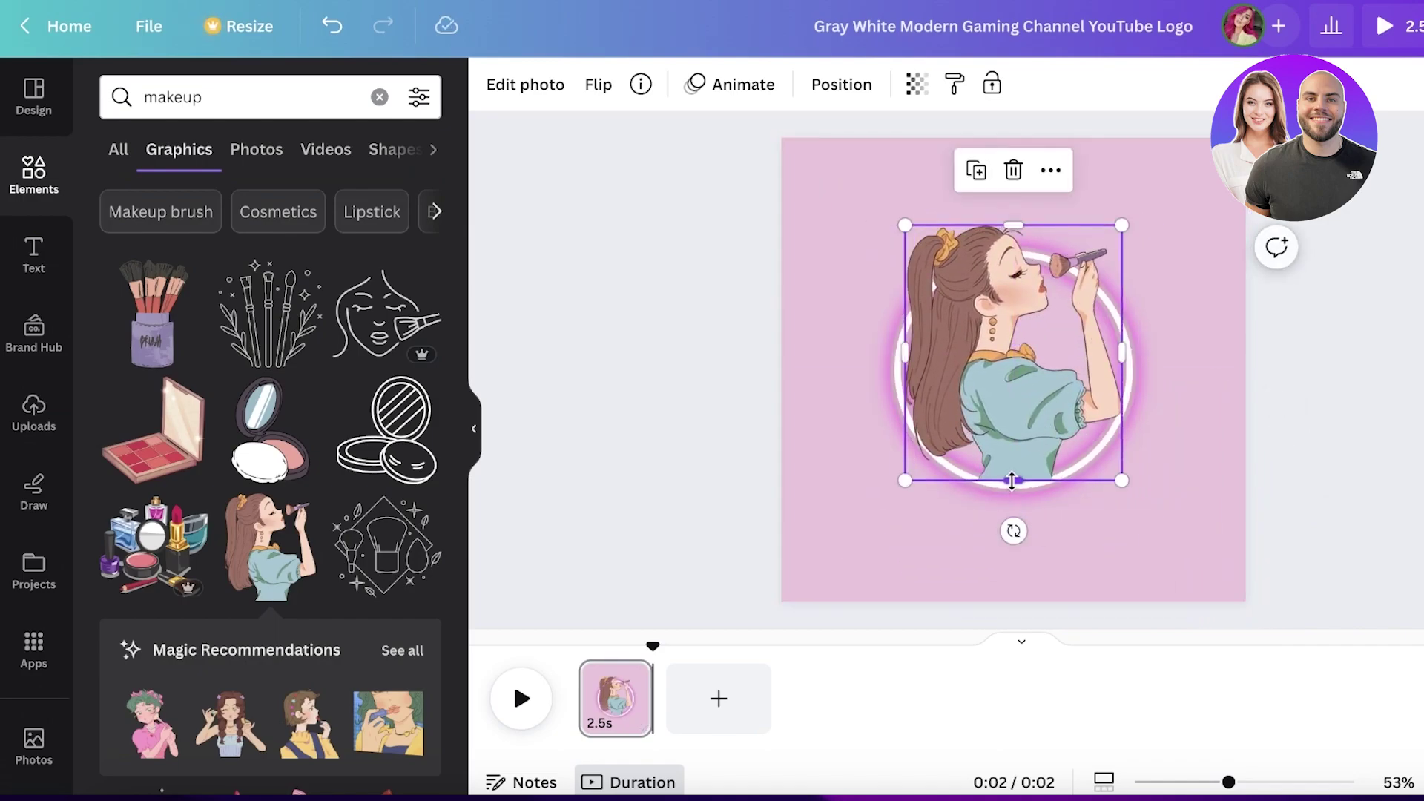
drag(1012, 480, 1038, 354)
click(1240, 304)
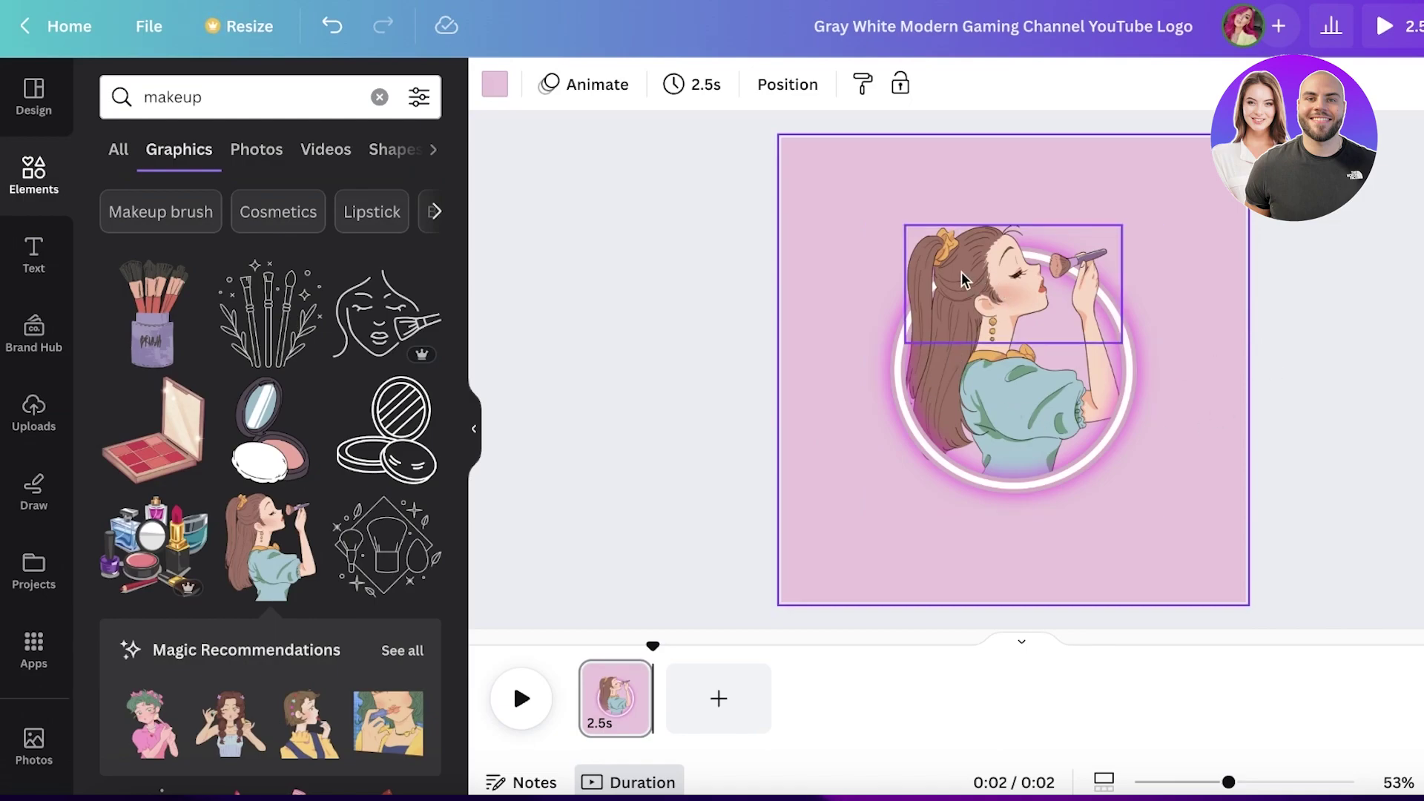
drag(962, 272, 1045, 218)
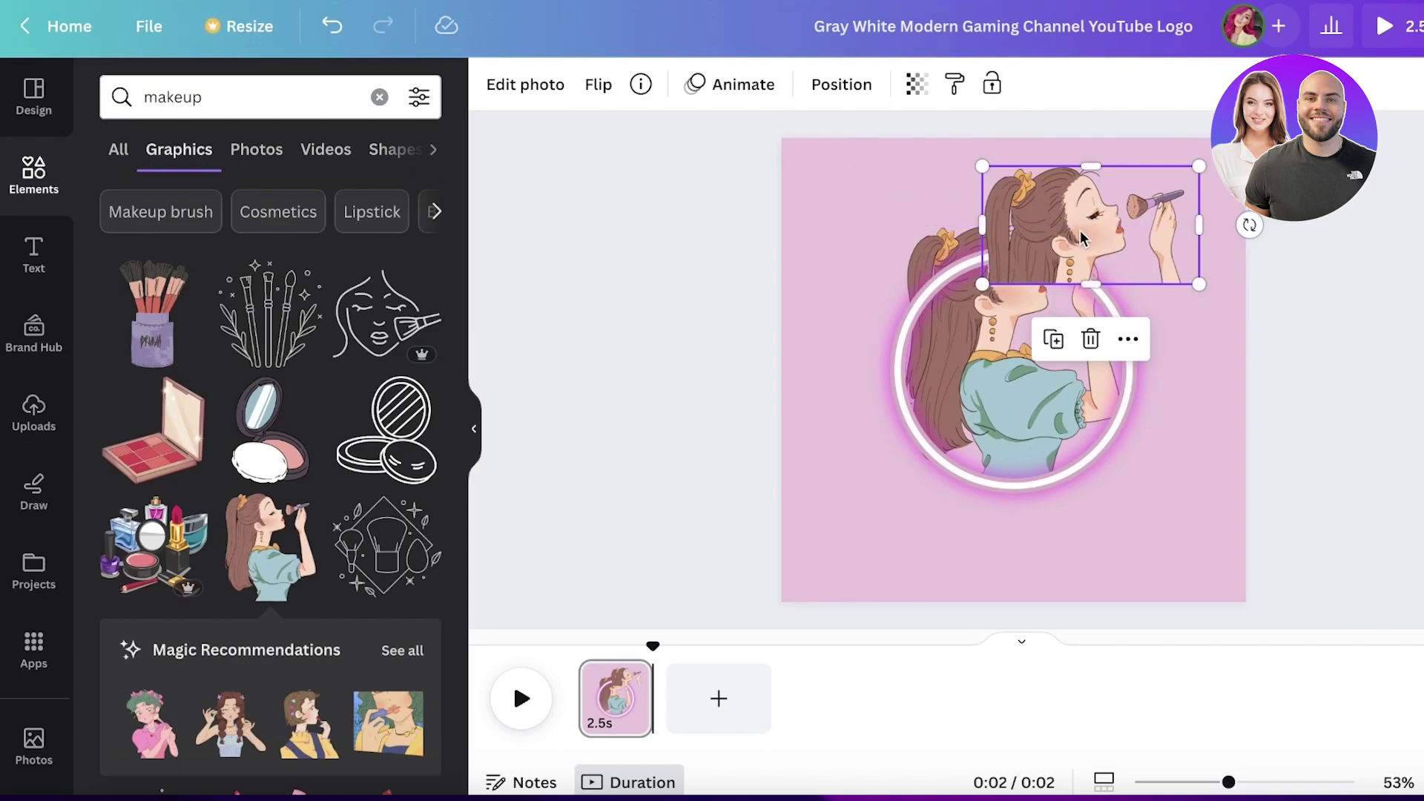
click(339, 15)
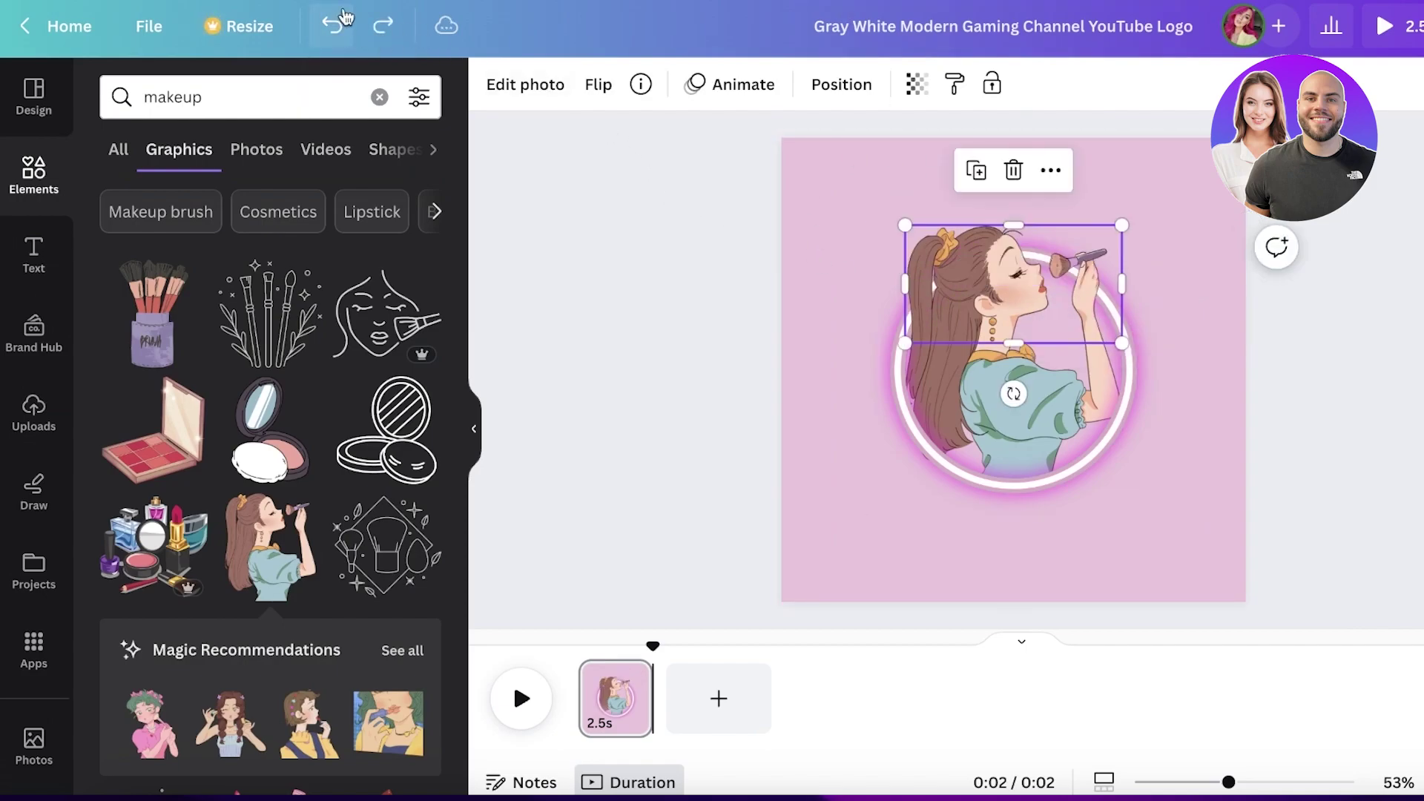
click(1340, 417)
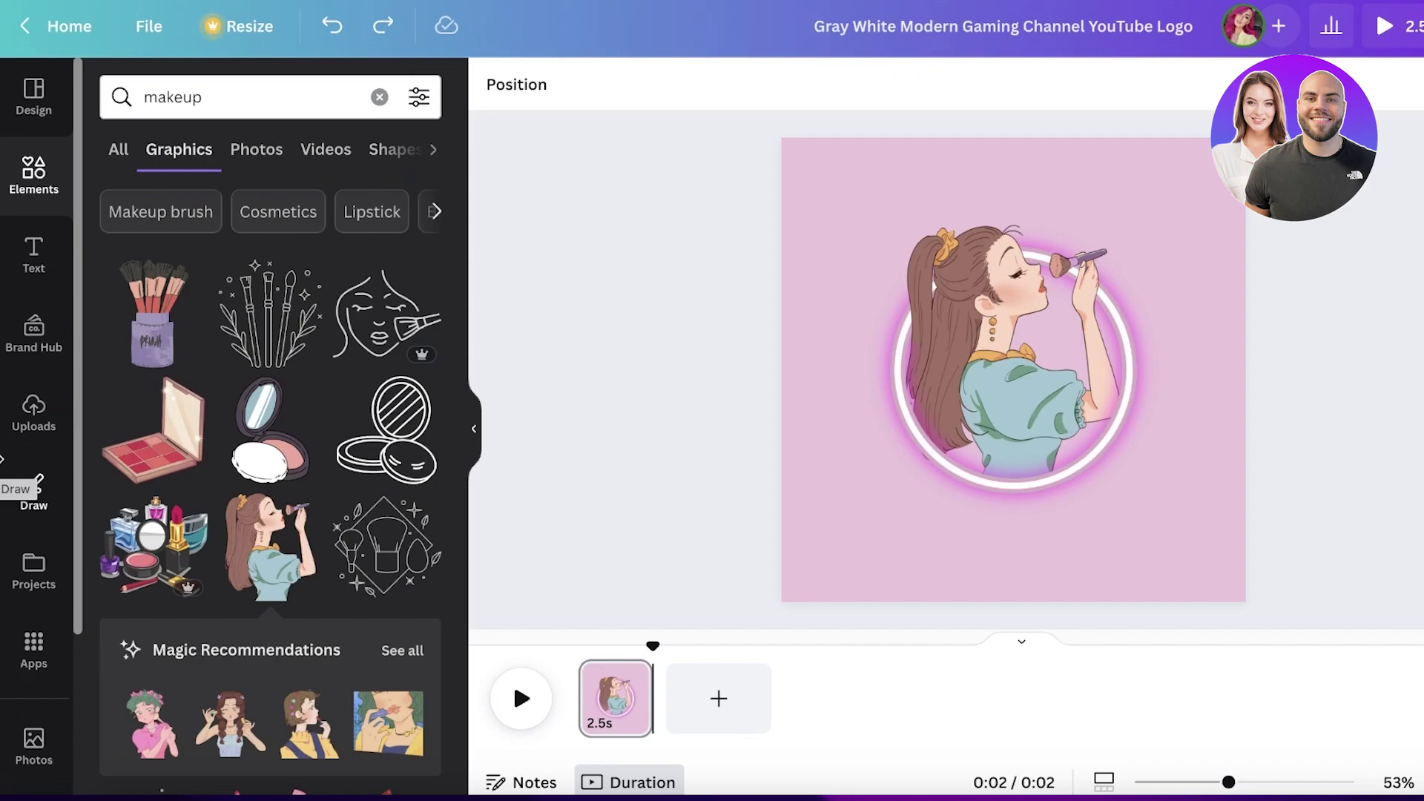
Add a title reading 'MAKEUP UPDATE' and move it below the illustration.
click(34, 256)
scroll(232, 550, down, 4)
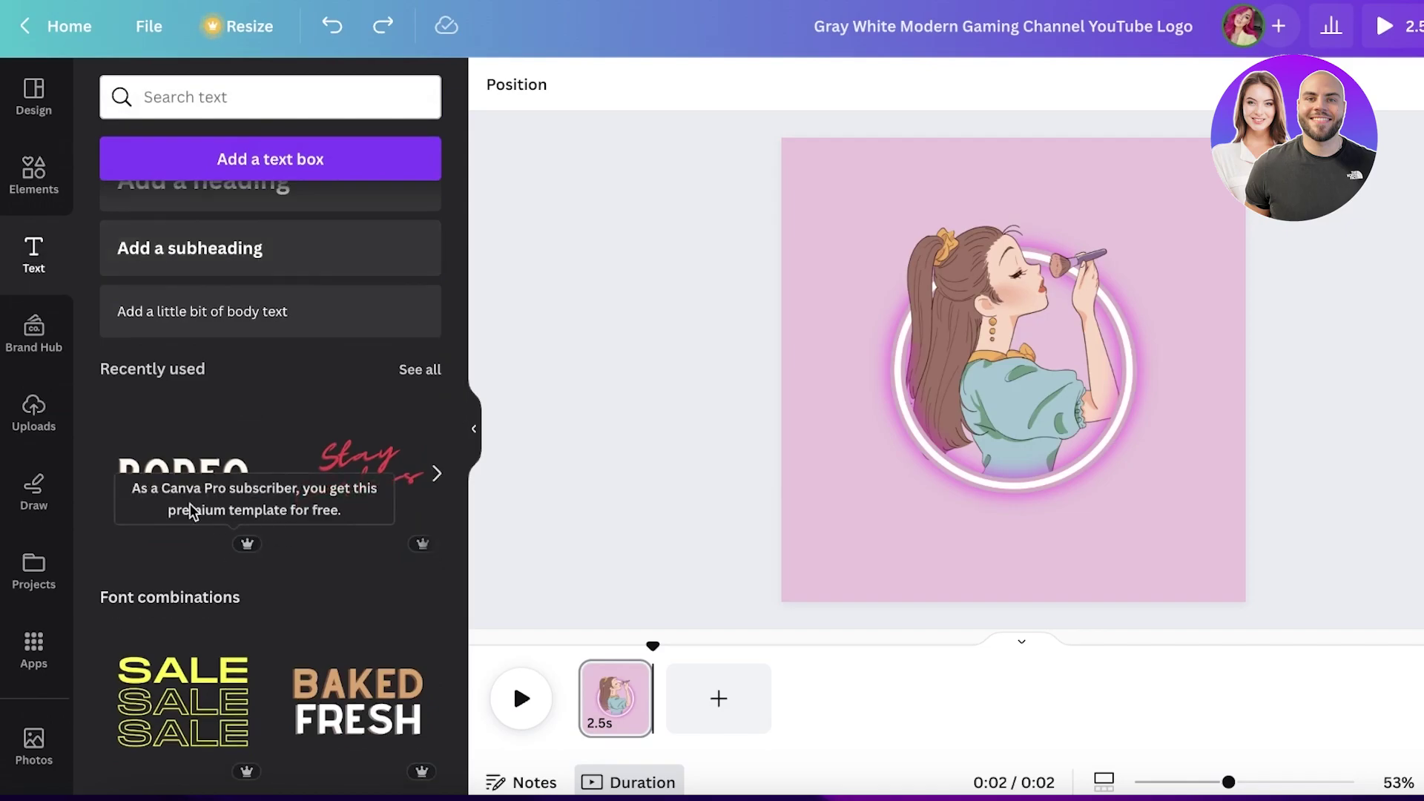
scroll(223, 413, down, 2)
scroll(223, 413, up, 6)
click(185, 265)
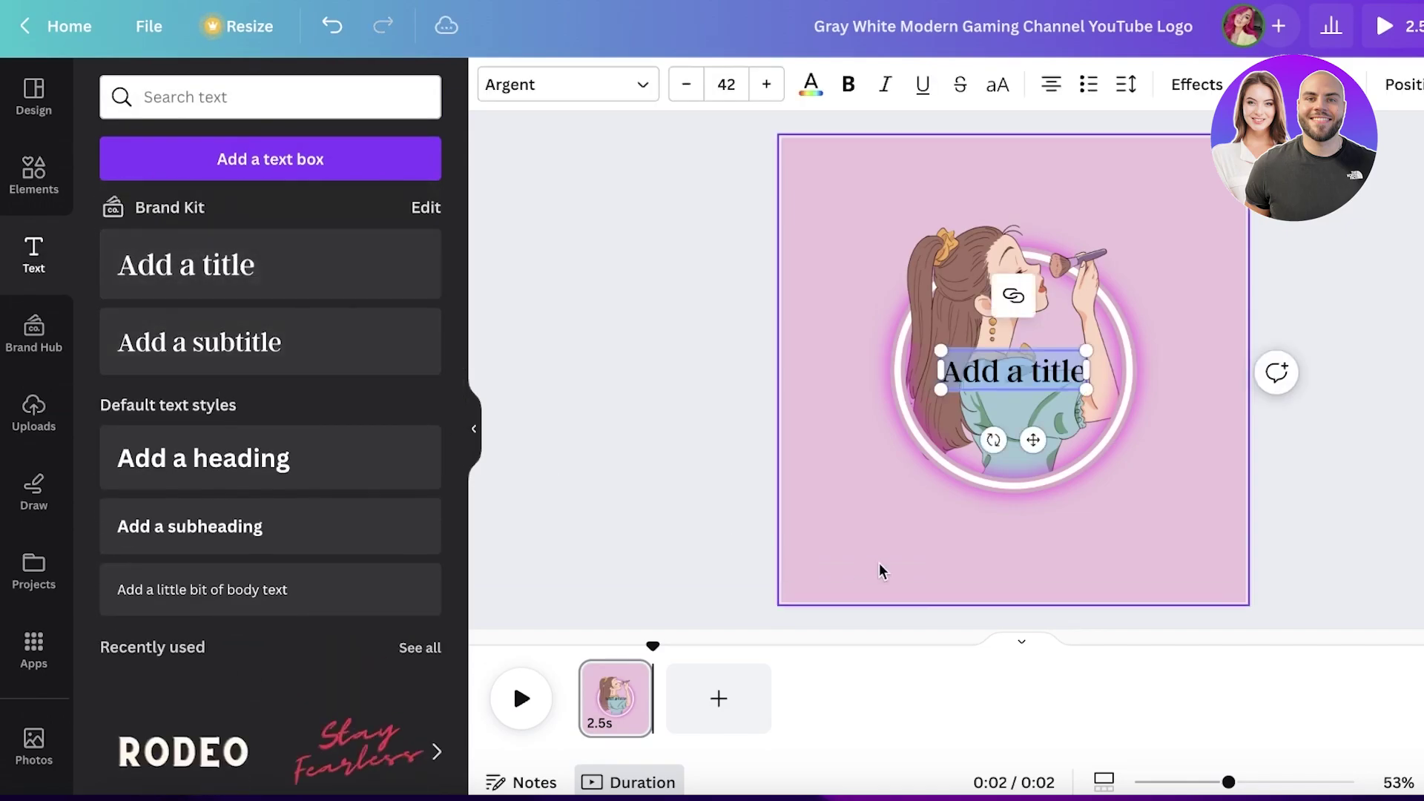
text(MAKEUP UPDATES)
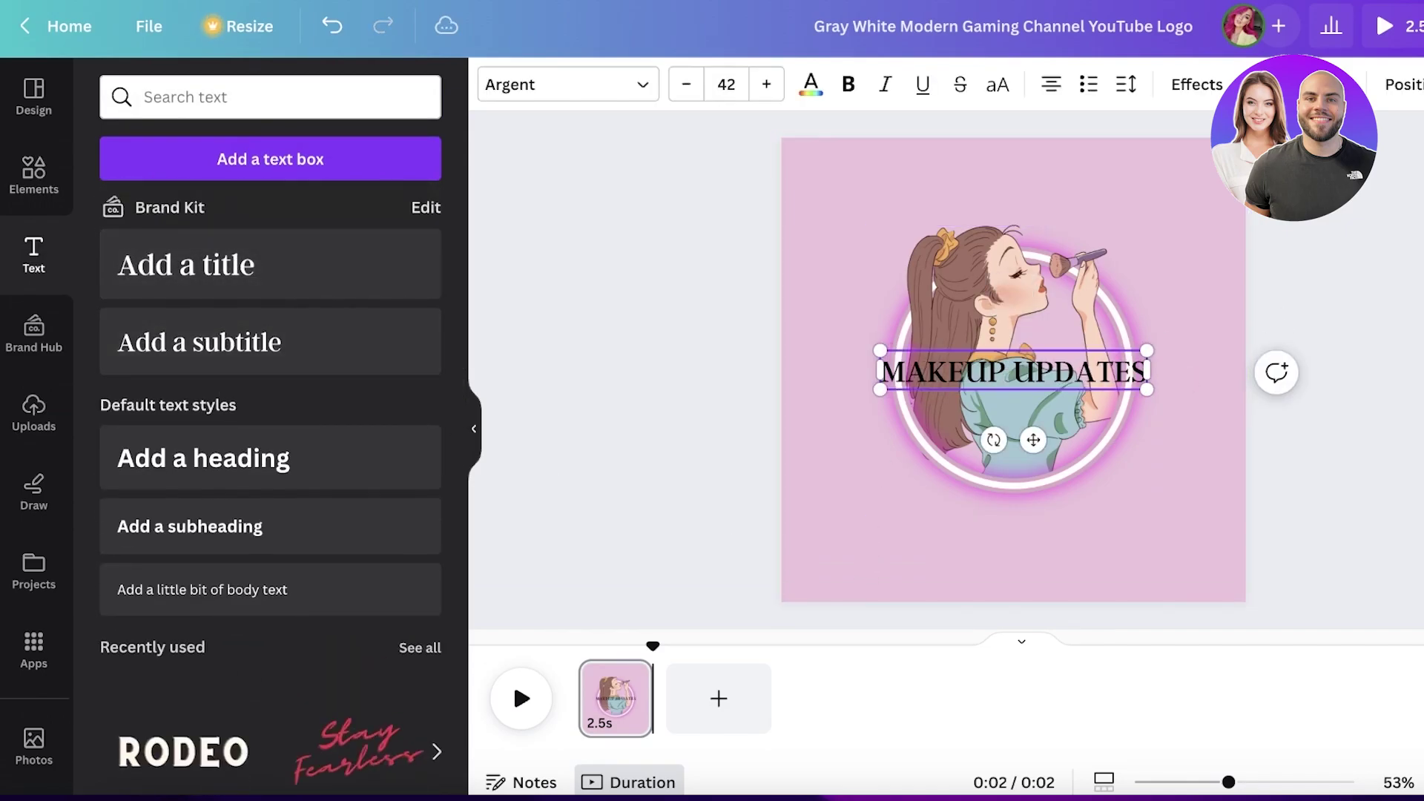
key(BackSpace)
click(1227, 398)
click(1098, 386)
drag(1098, 386, 1098, 506)
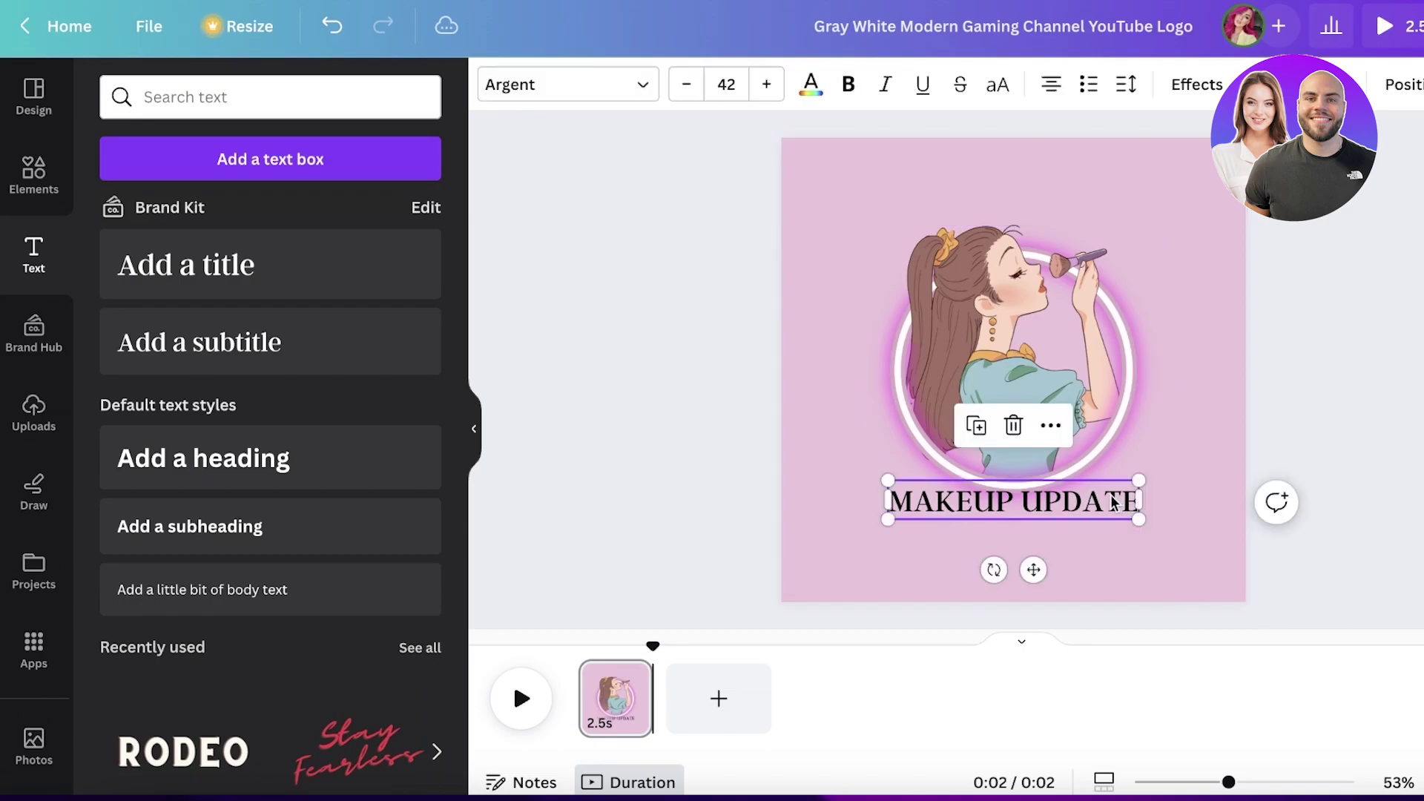
Apply a negative Curve effect so the title arcs along the ring's bottom.
click(1190, 88)
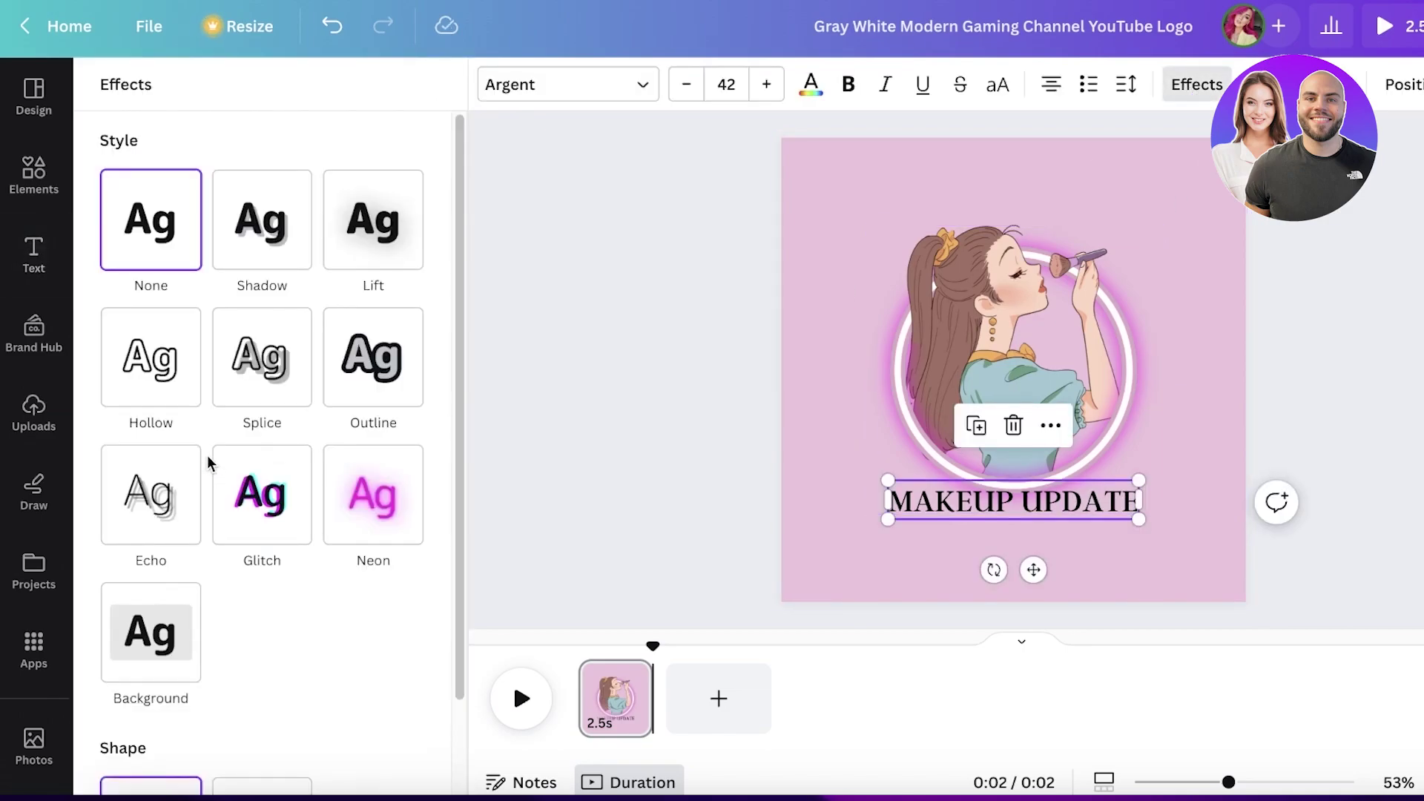
scroll(207, 455, down, 2)
click(256, 716)
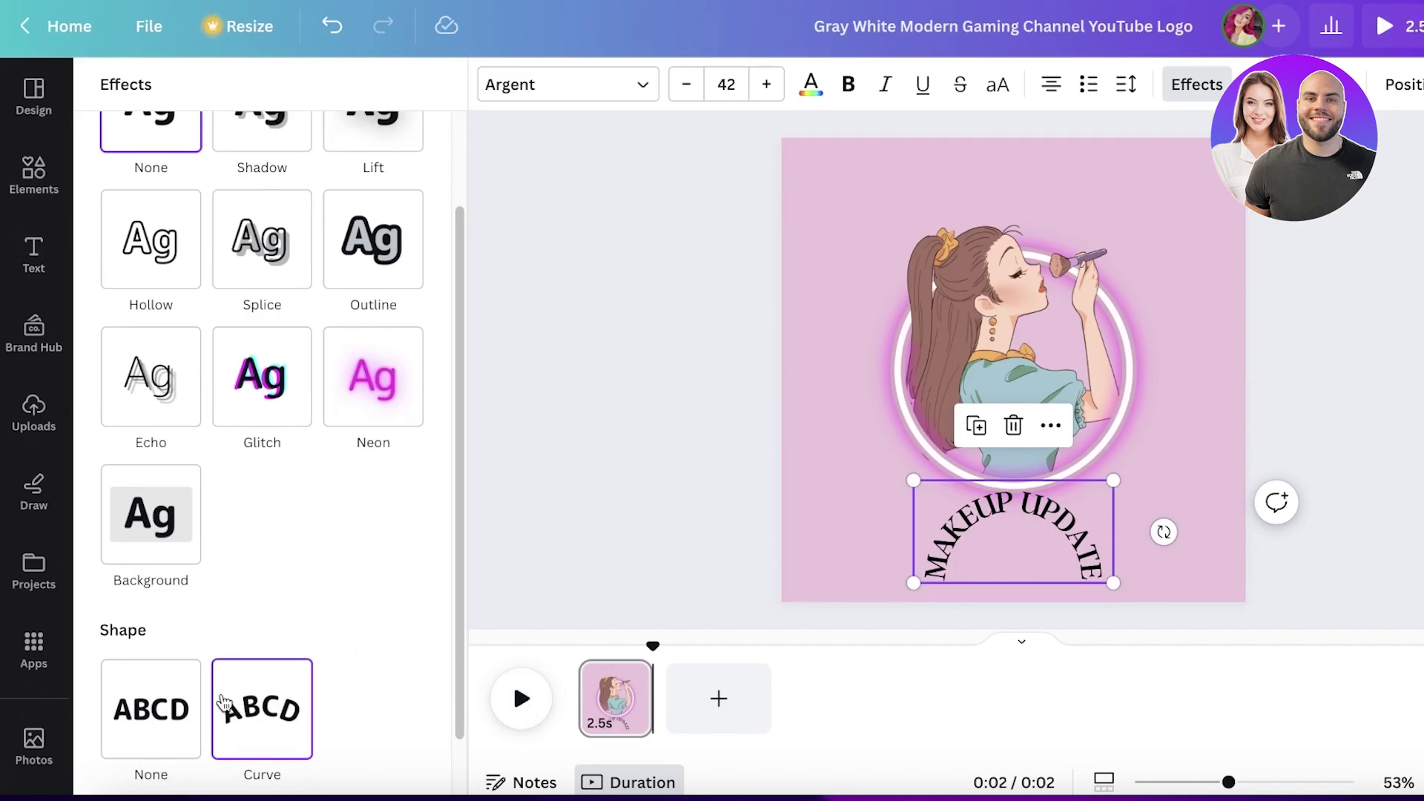
scroll(232, 710, down, 1)
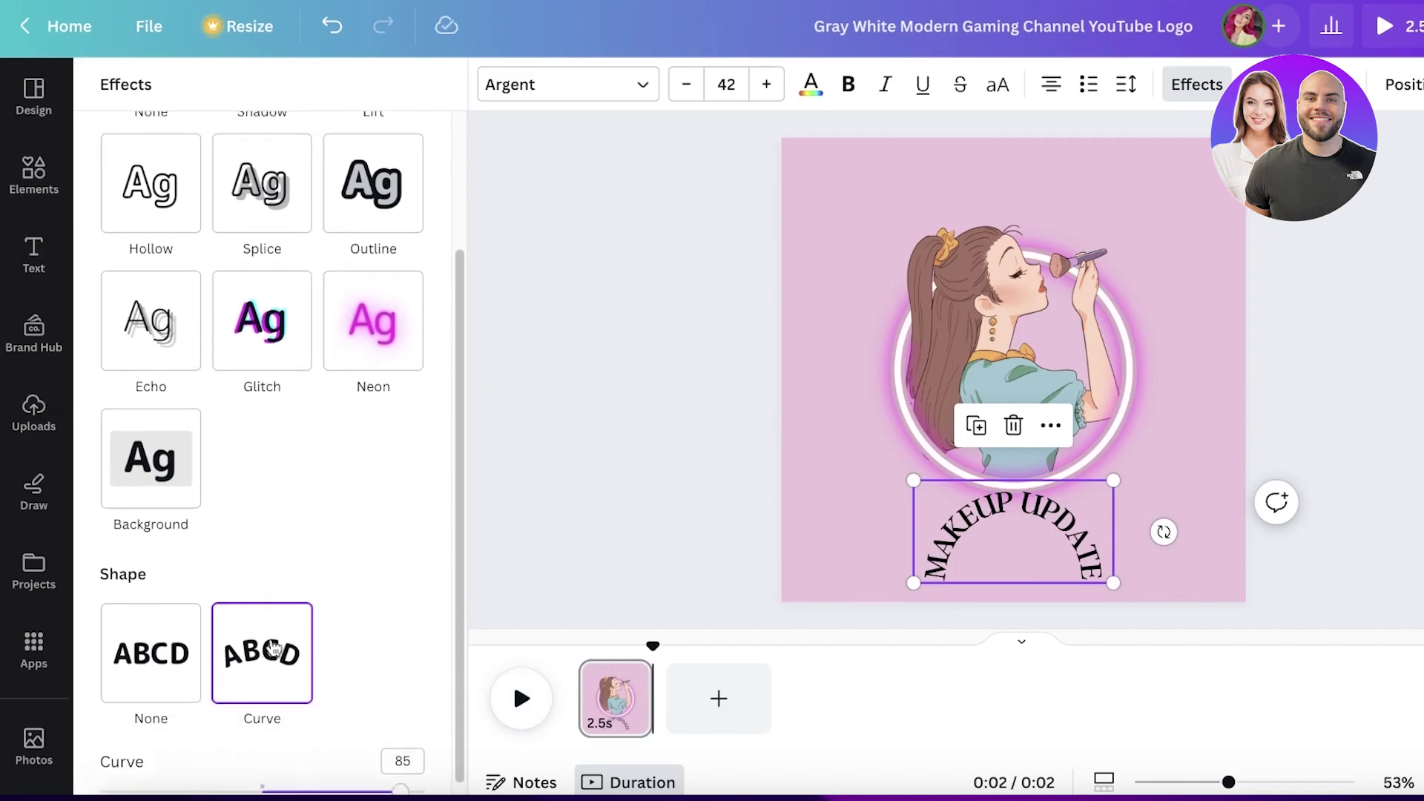
drag(404, 777, 171, 717)
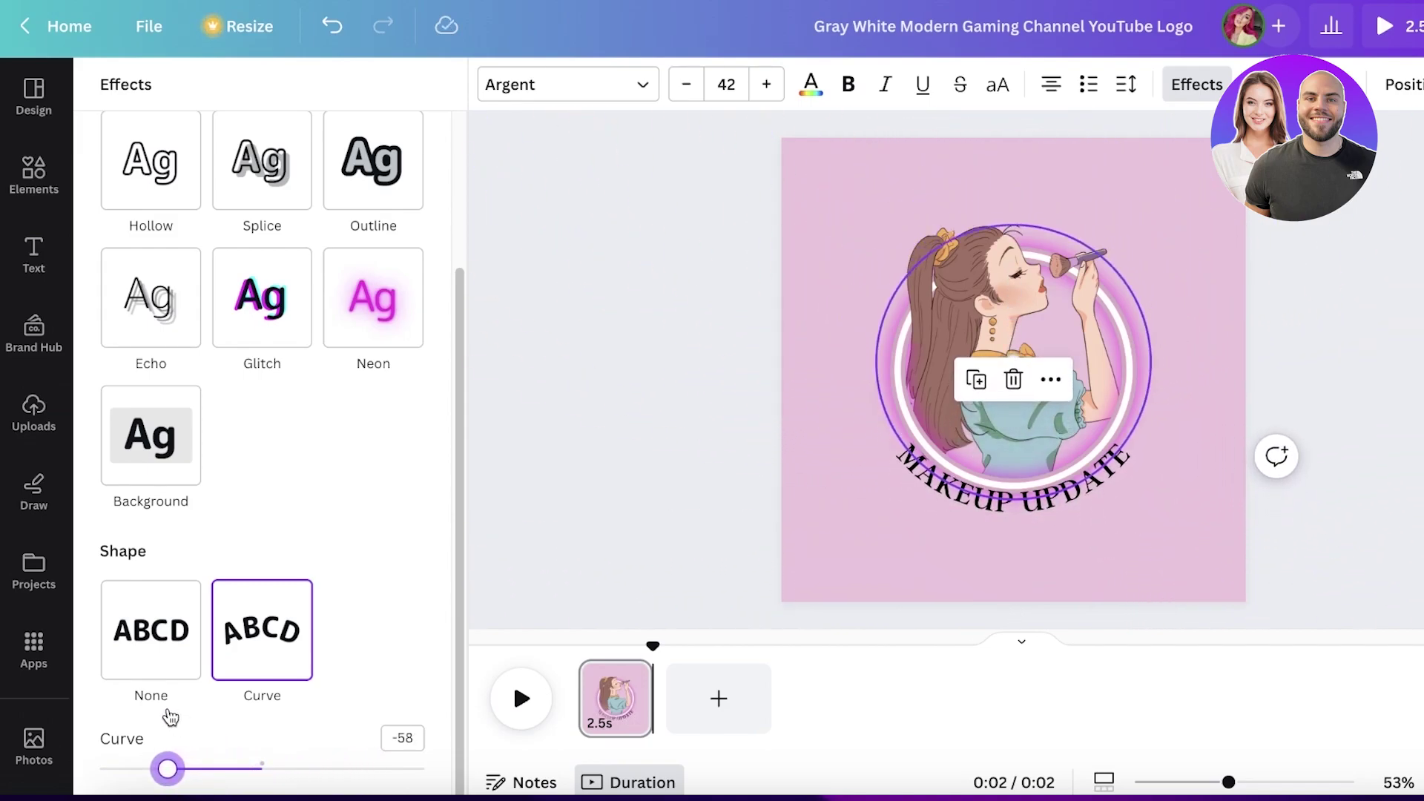
click(1027, 512)
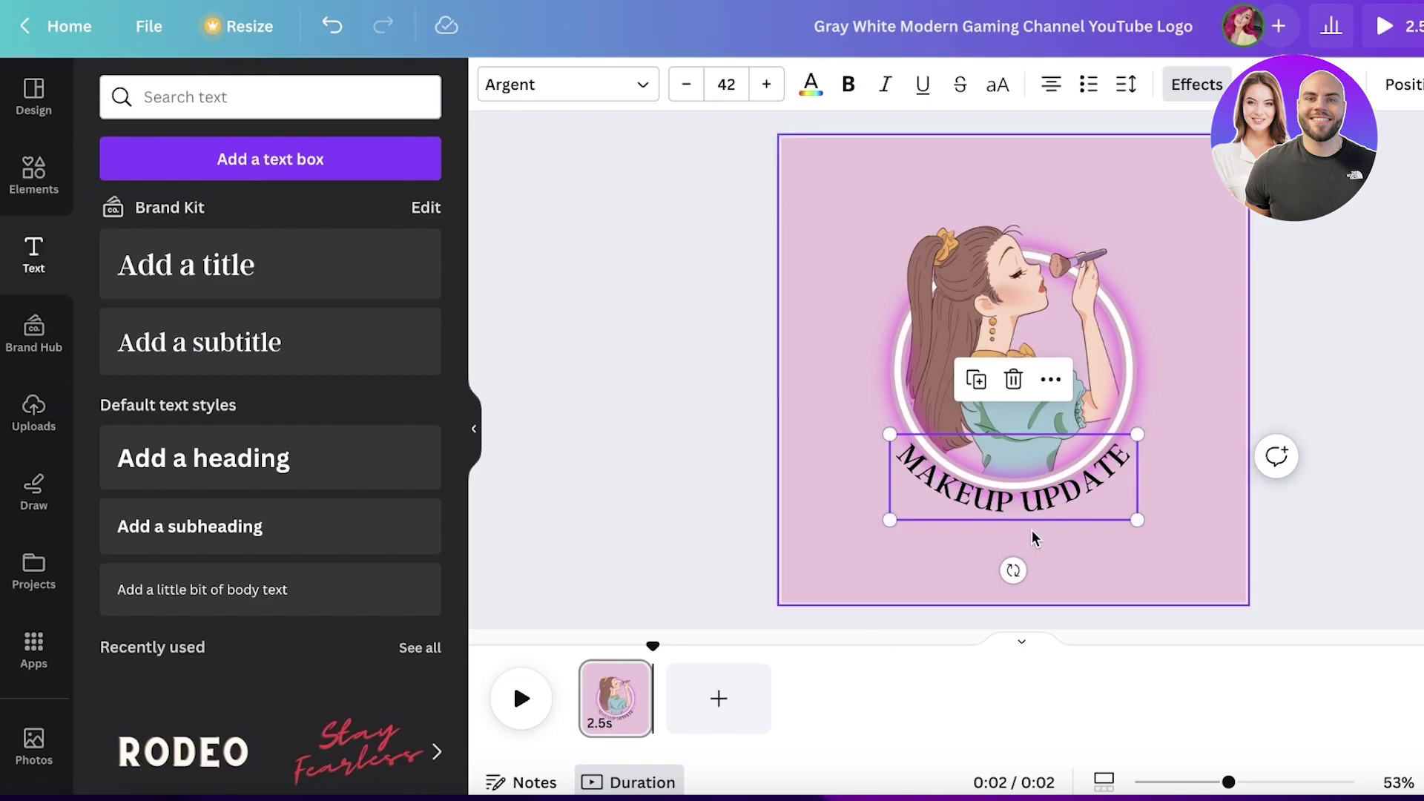
click(1321, 340)
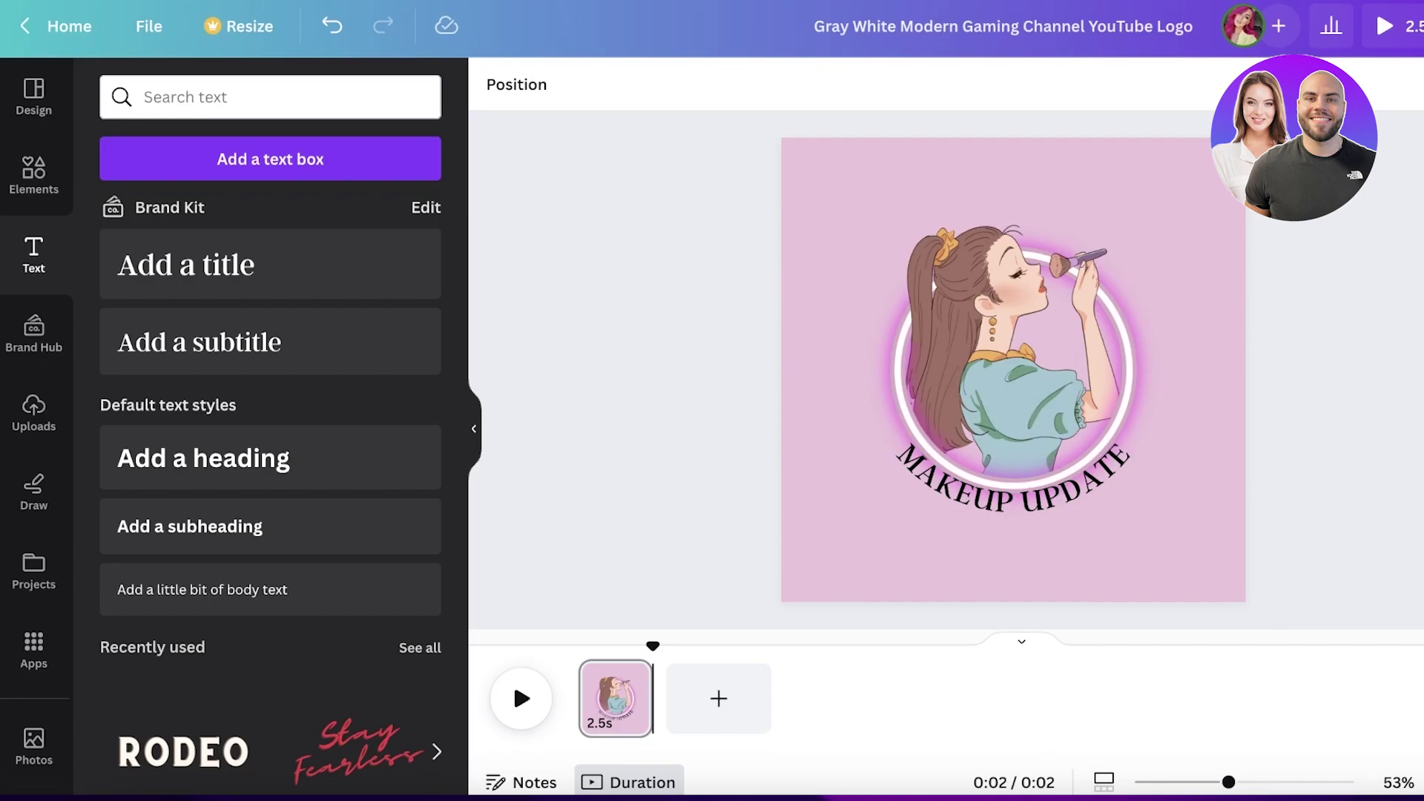
Set the logo's download file type to JPG at 800 × 800 px, then close the panel.
click(1386, 30)
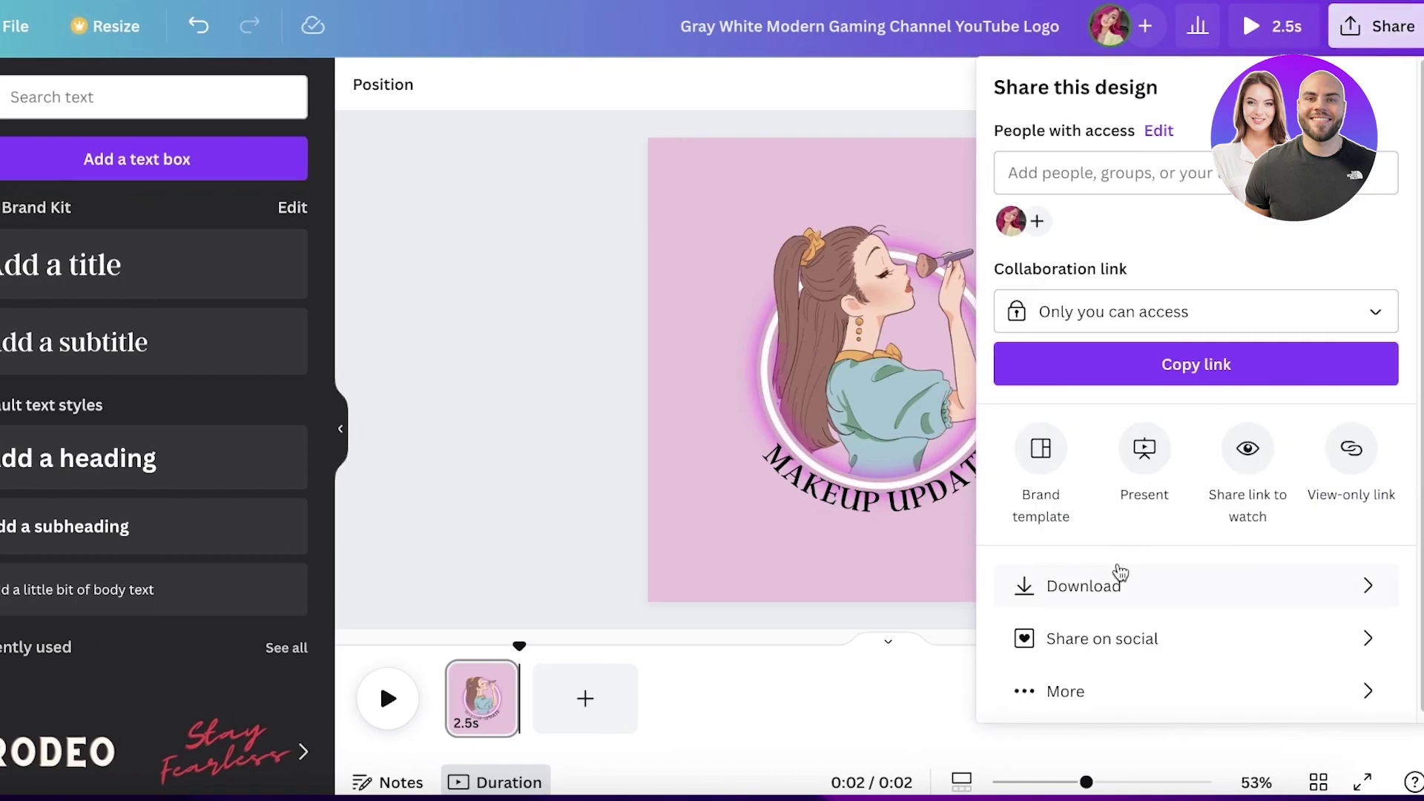
click(1120, 577)
click(1129, 182)
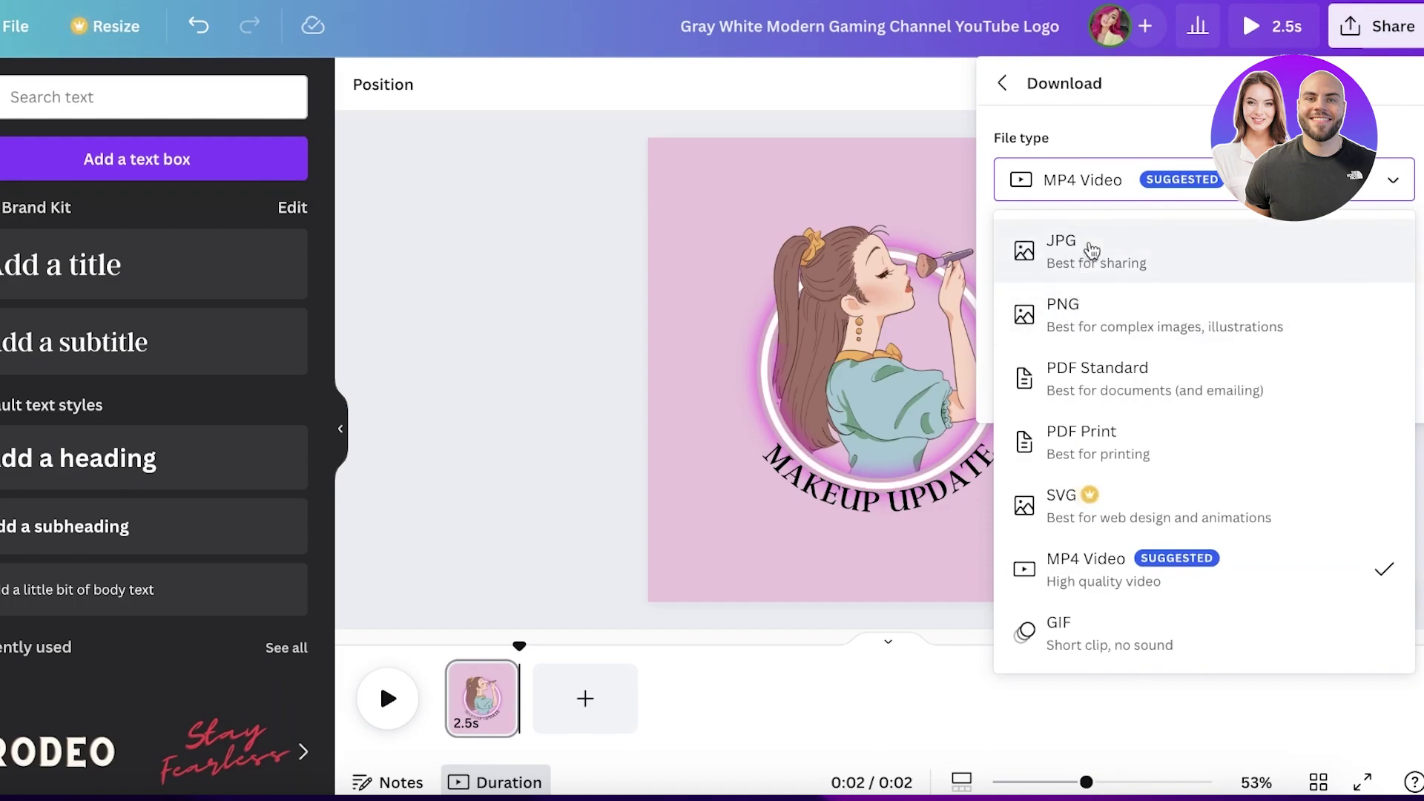
click(1089, 252)
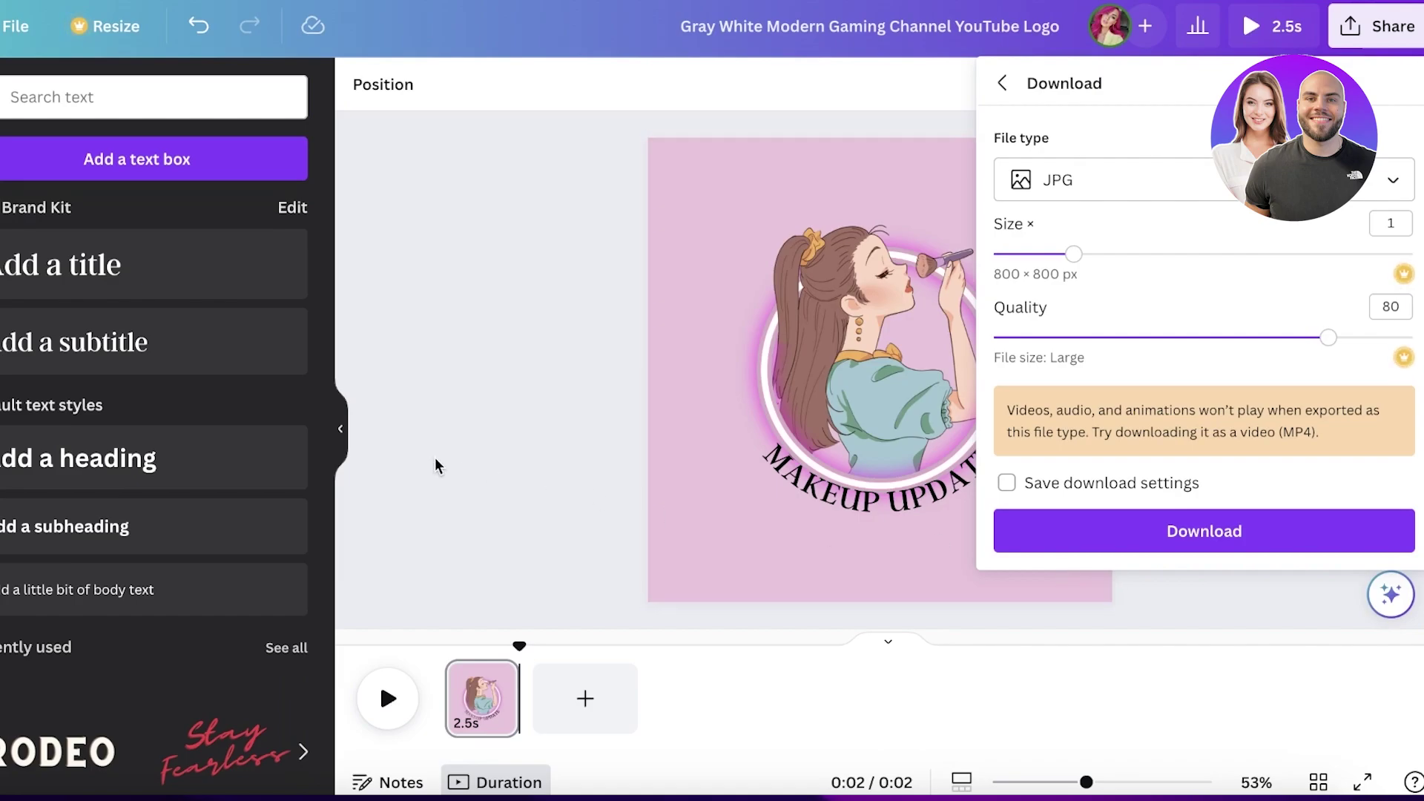
click(427, 474)
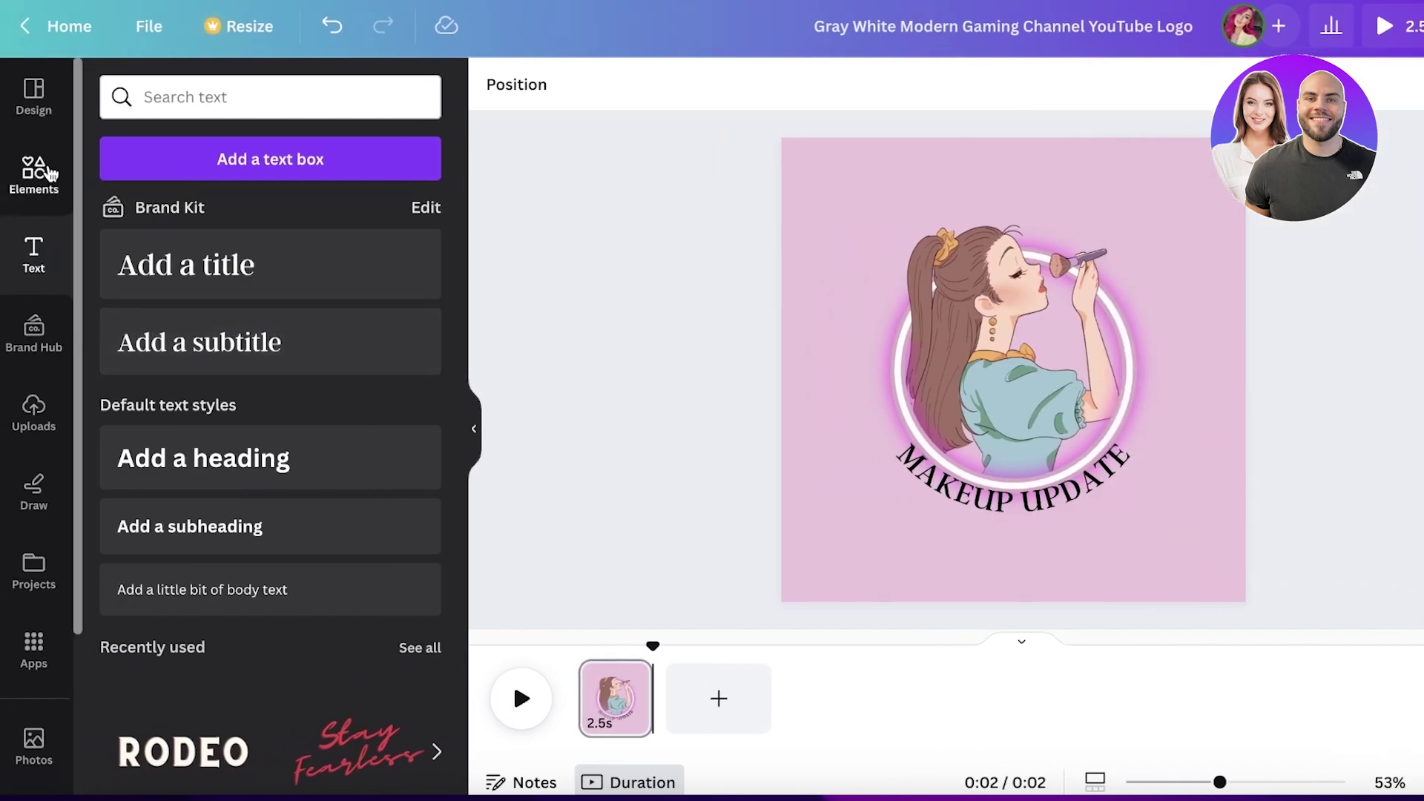
Upload the download.jpeg red-carpet photo from Downloads to Uploads.
click(34, 412)
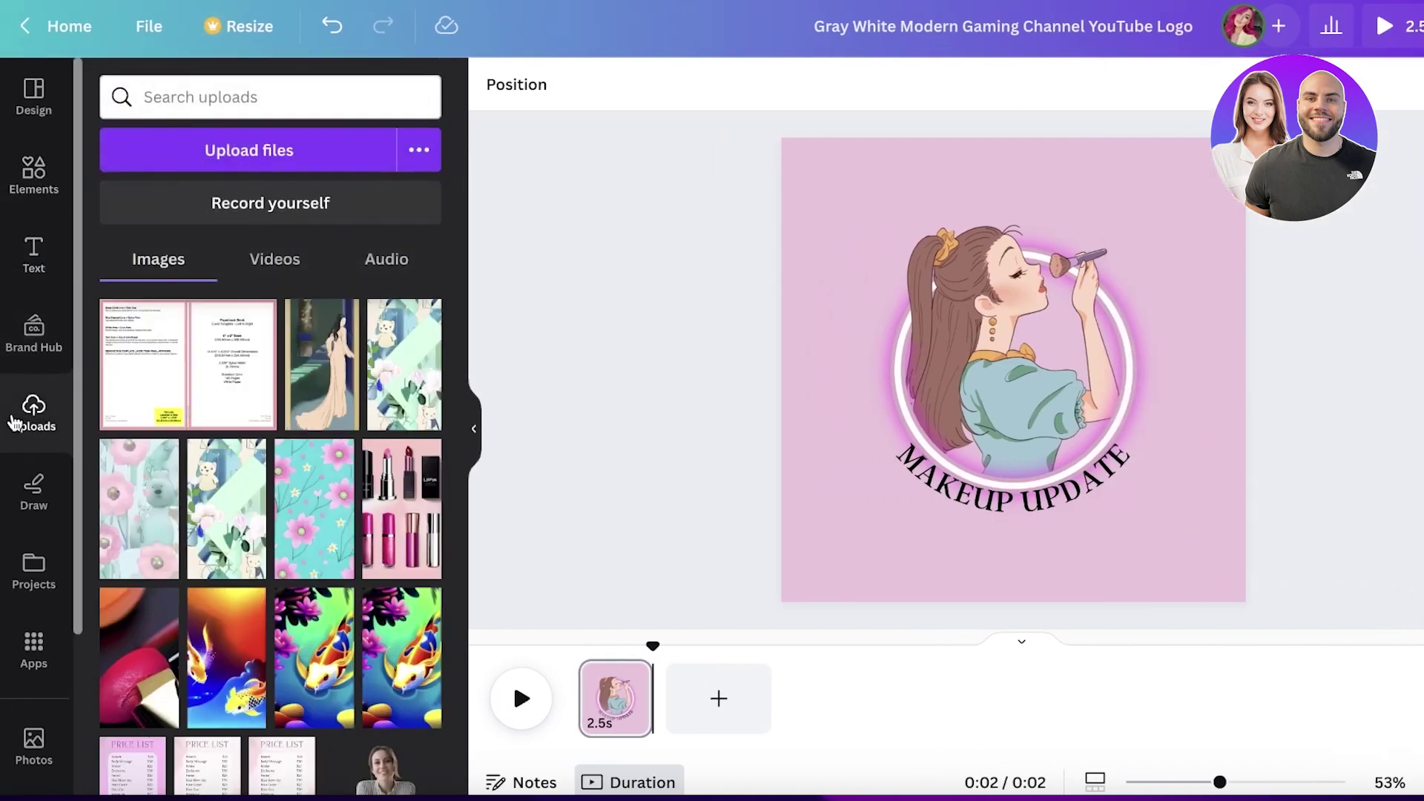
mouse_move(1022, 373)
mouse_down()
mouse_move(1044, 348)
mouse_move(1030, 361)
mouse_up()
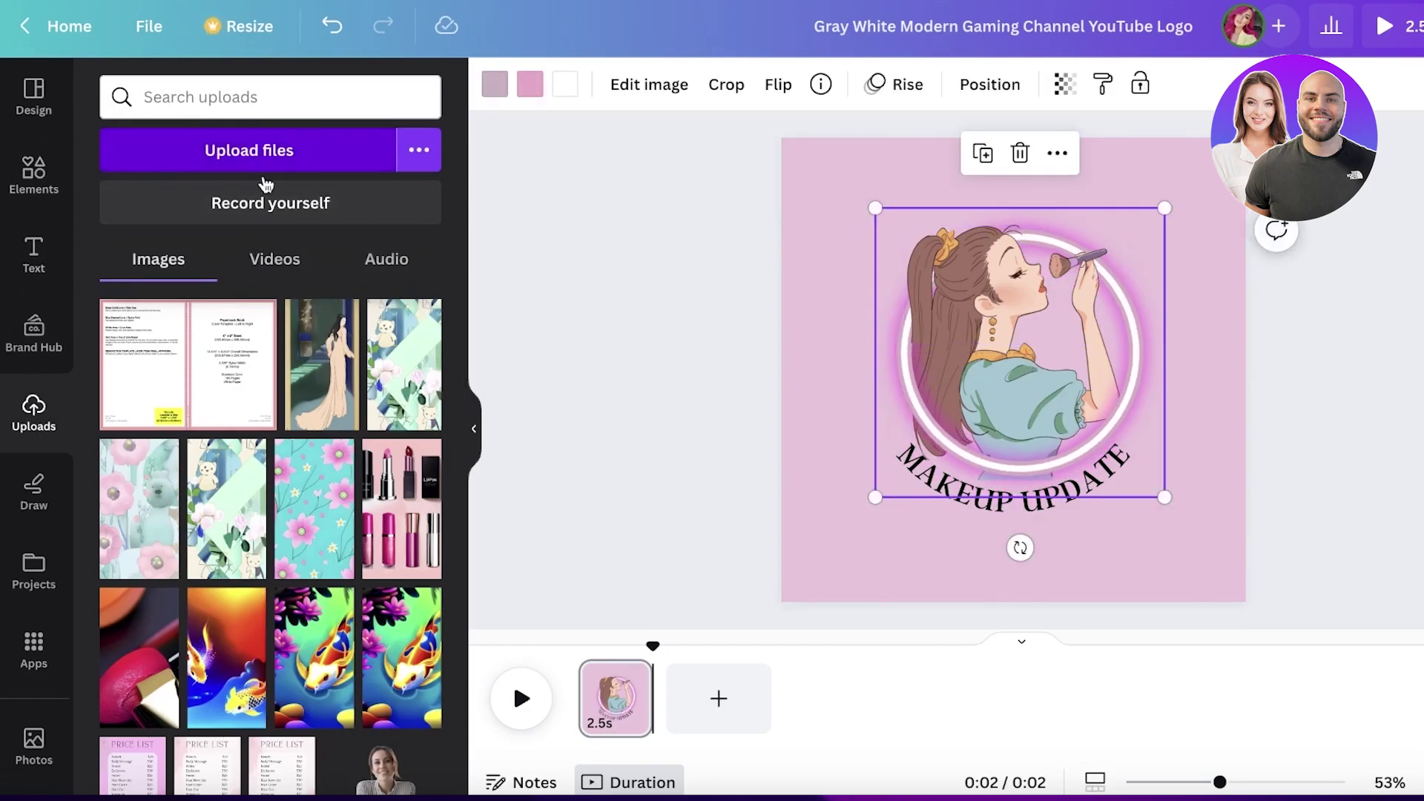
click(258, 147)
click(421, 249)
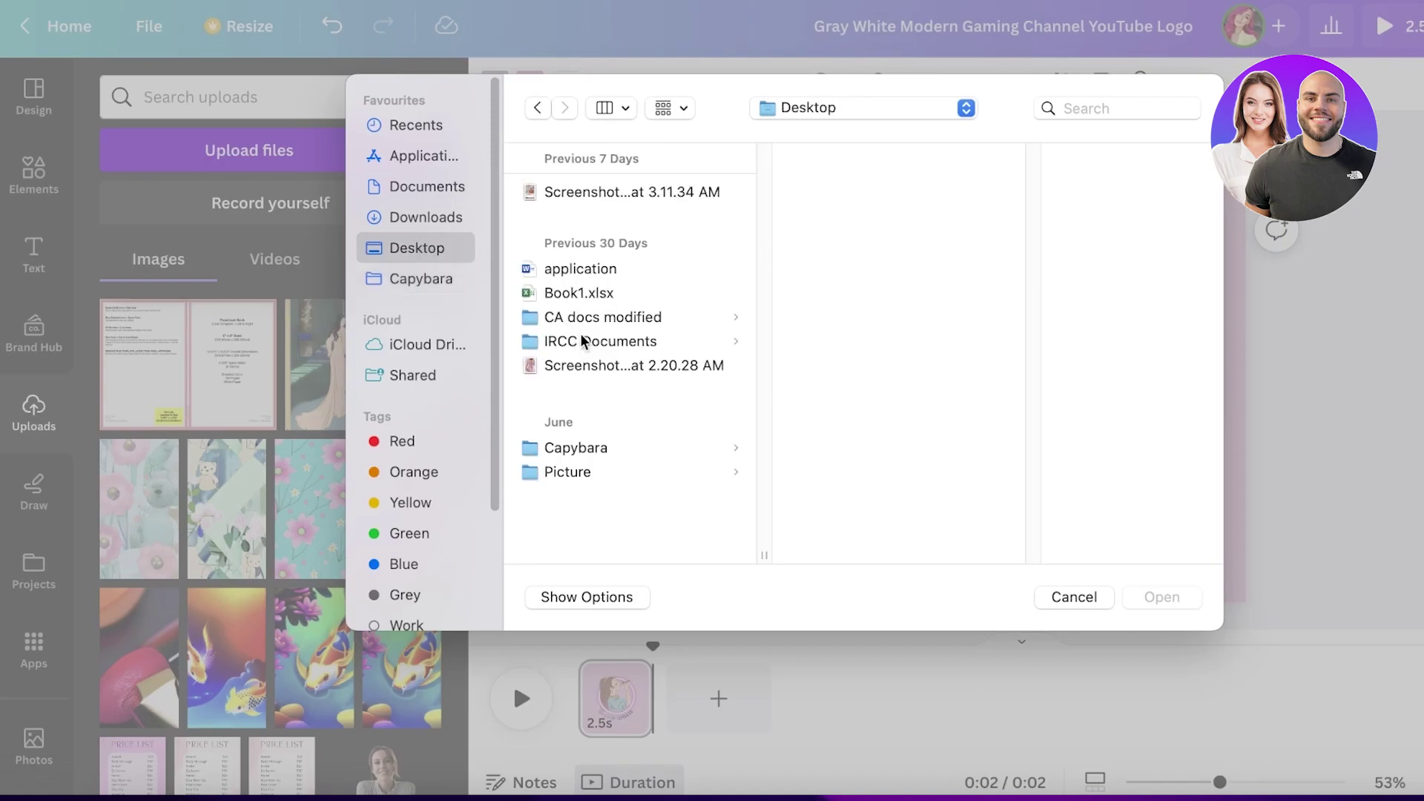
click(553, 195)
click(415, 217)
click(592, 191)
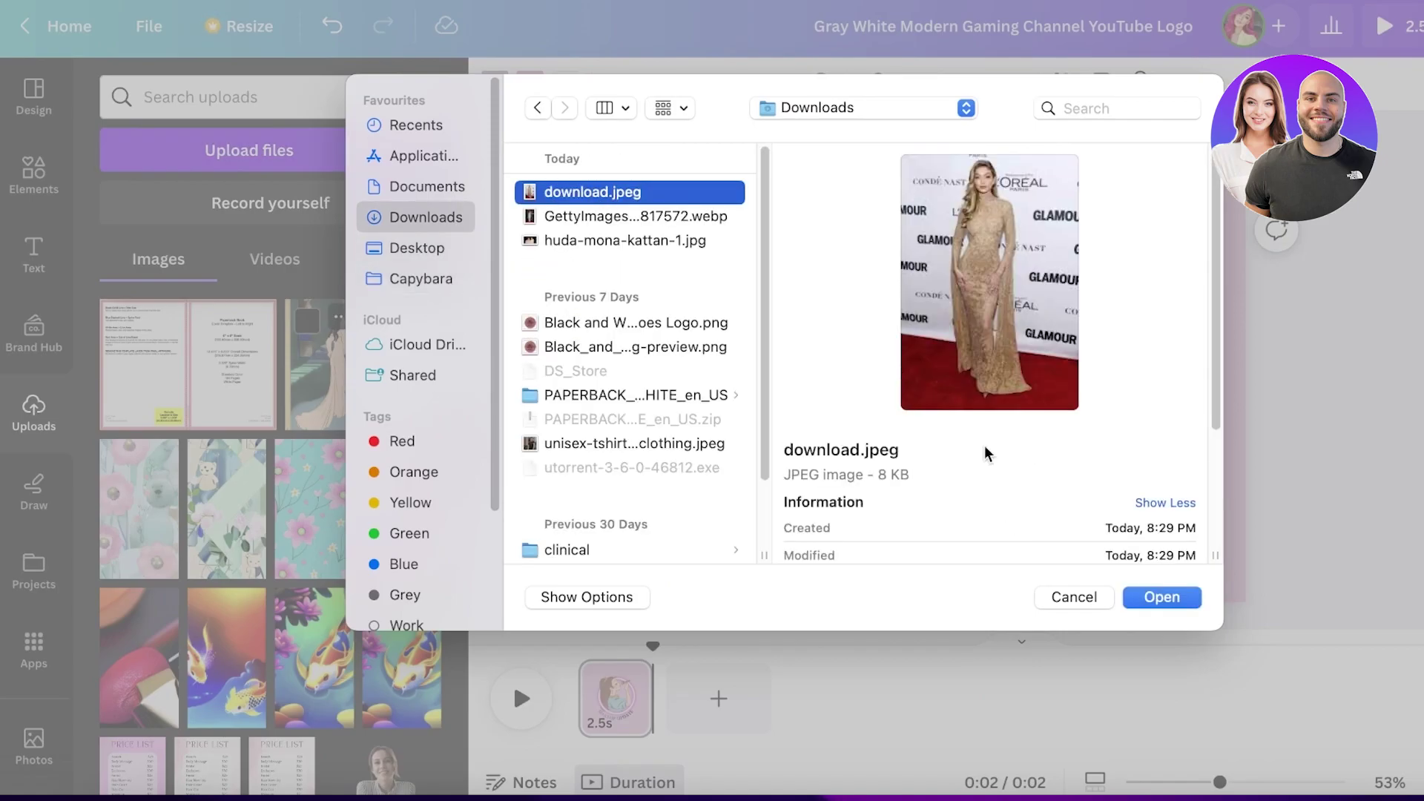
click(1161, 599)
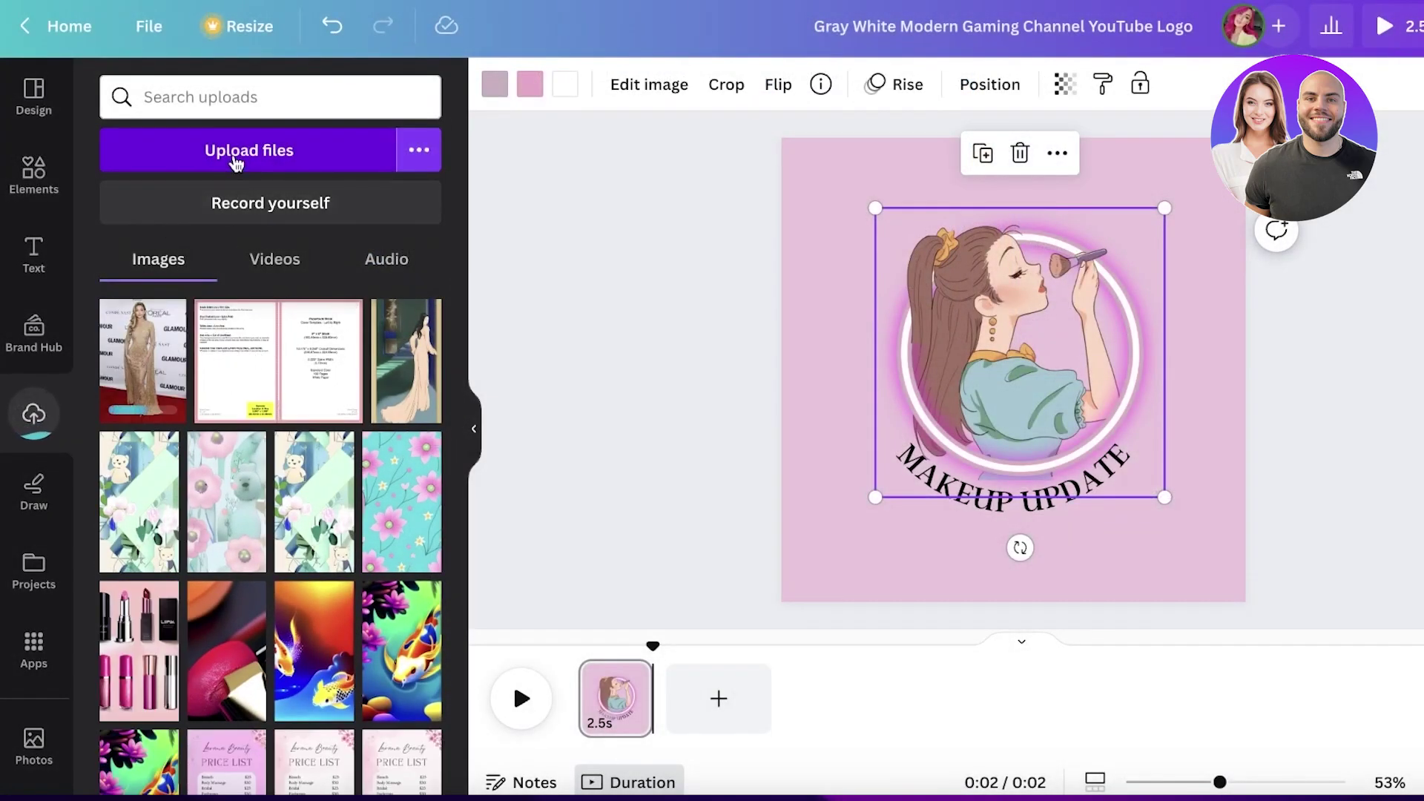
Upload the GettyImages webp photo and a third celebrity photo from Downloads.
click(236, 163)
click(616, 219)
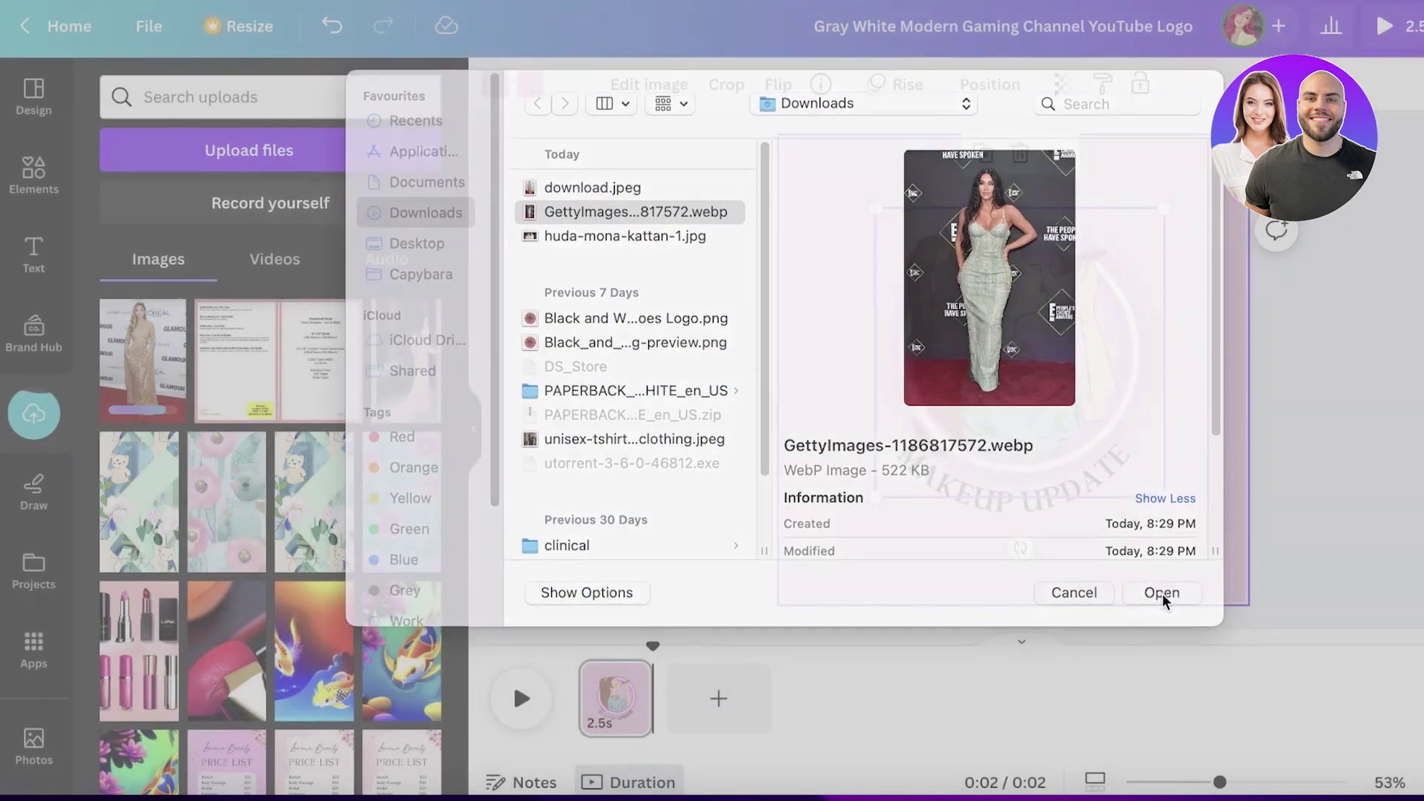
click(1162, 598)
click(182, 163)
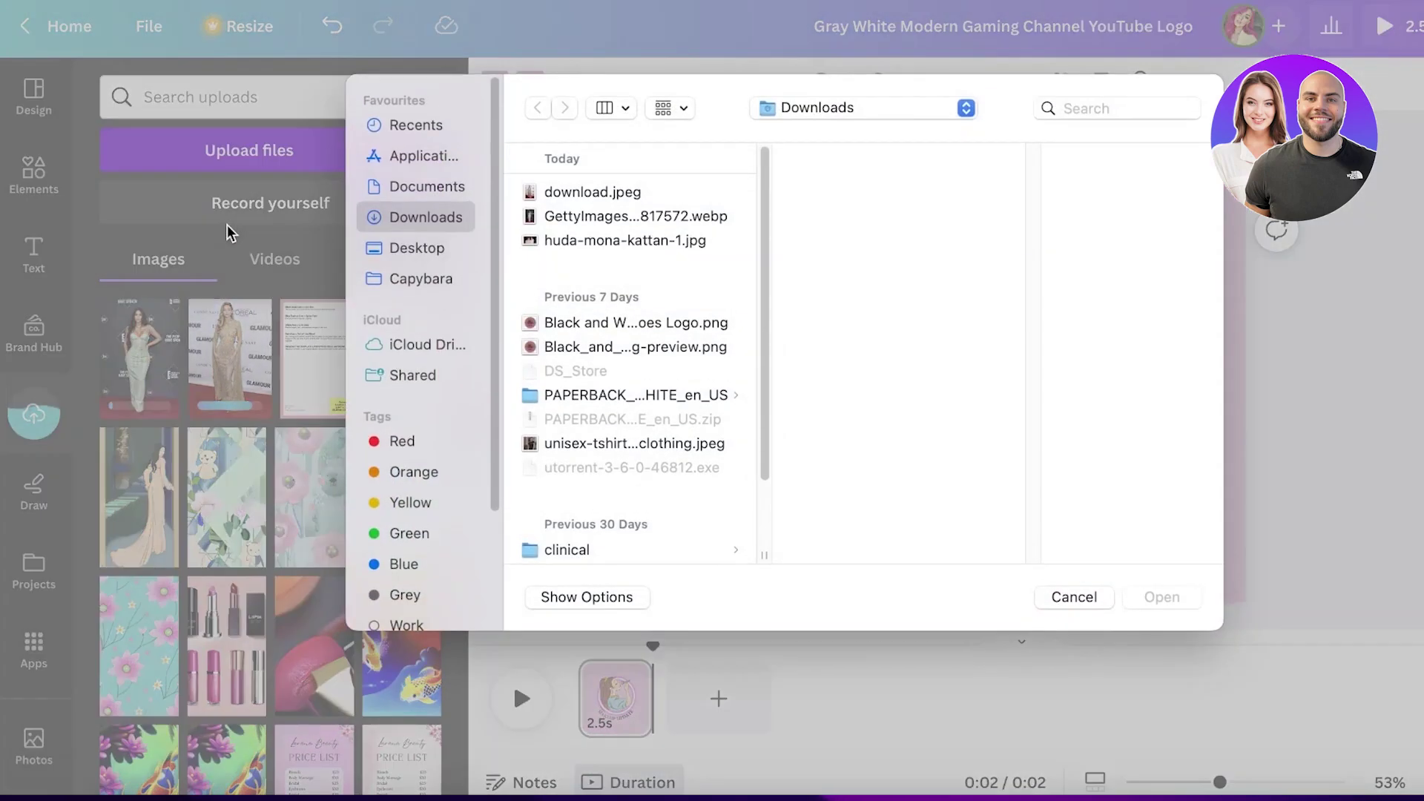
click(594, 240)
click(1162, 597)
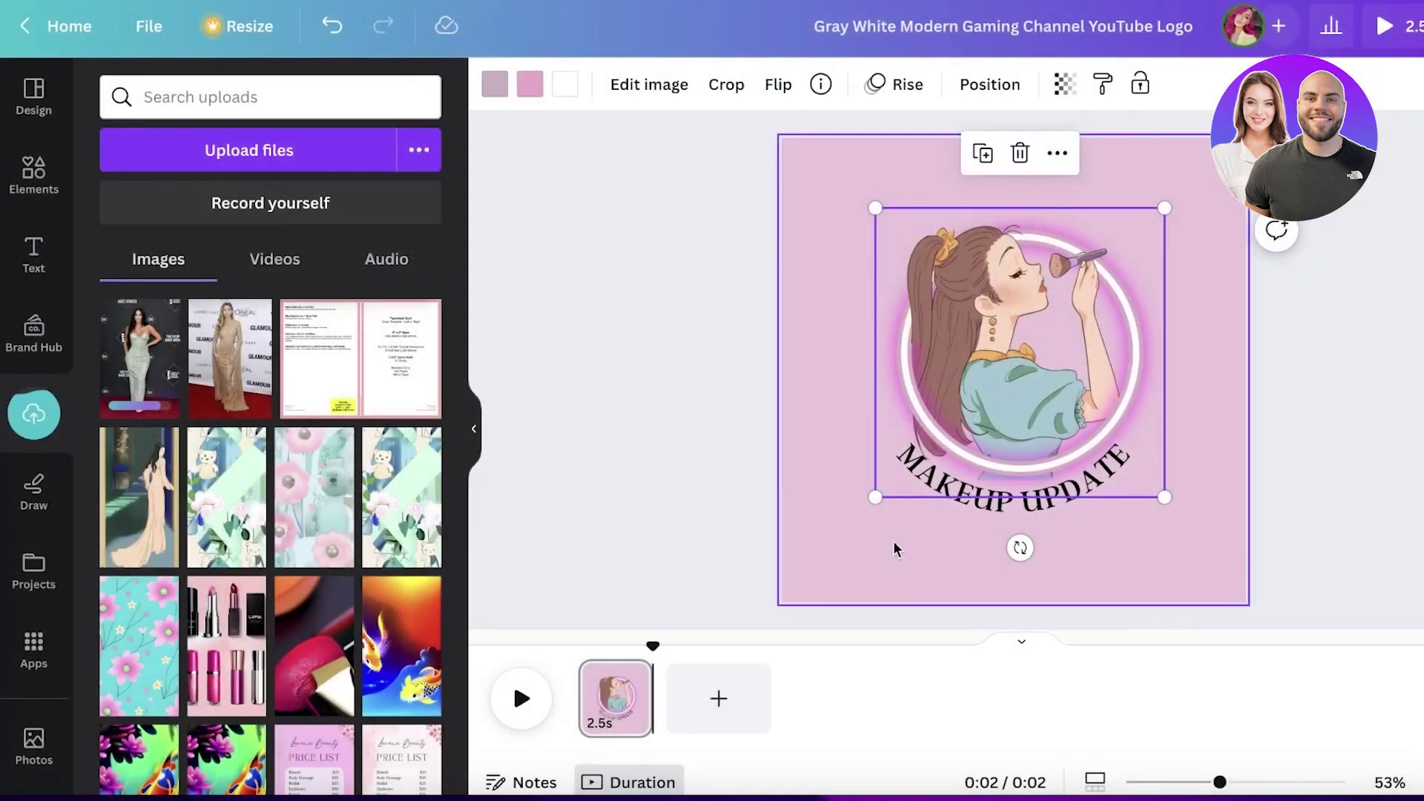
click(1008, 278)
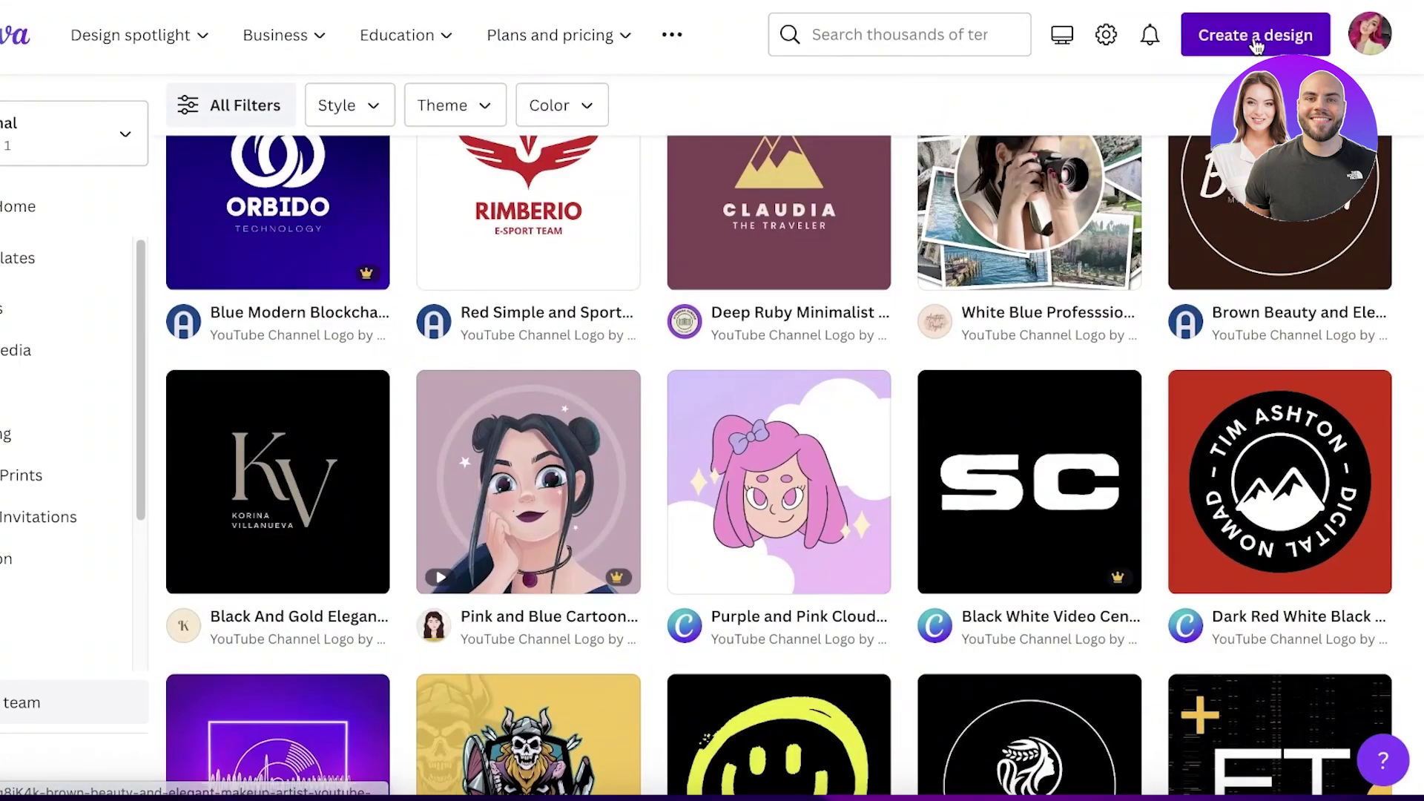
Create a blank 800 × 800 px design in page view and focus the Elements search.
click(1254, 32)
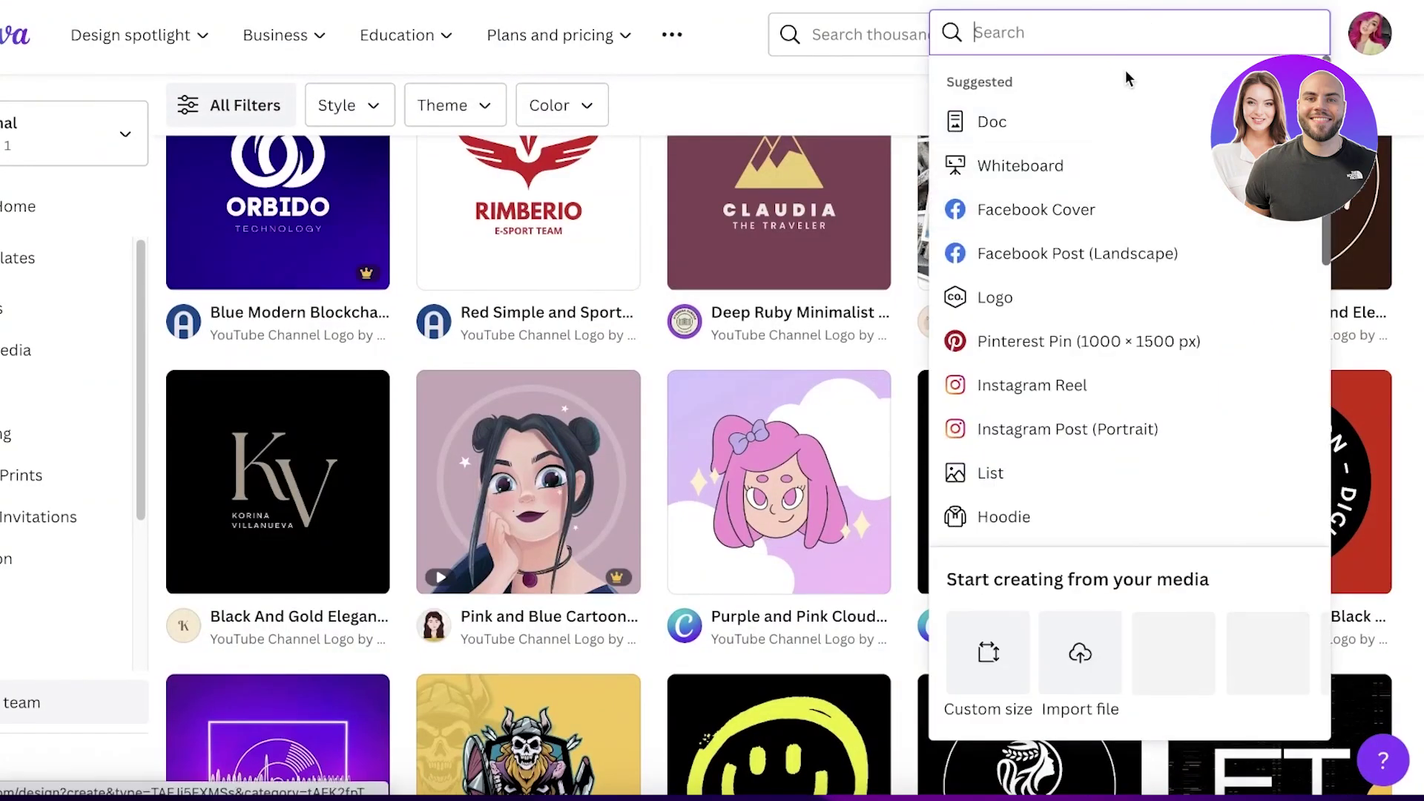
scroll(519, 446, up, 10)
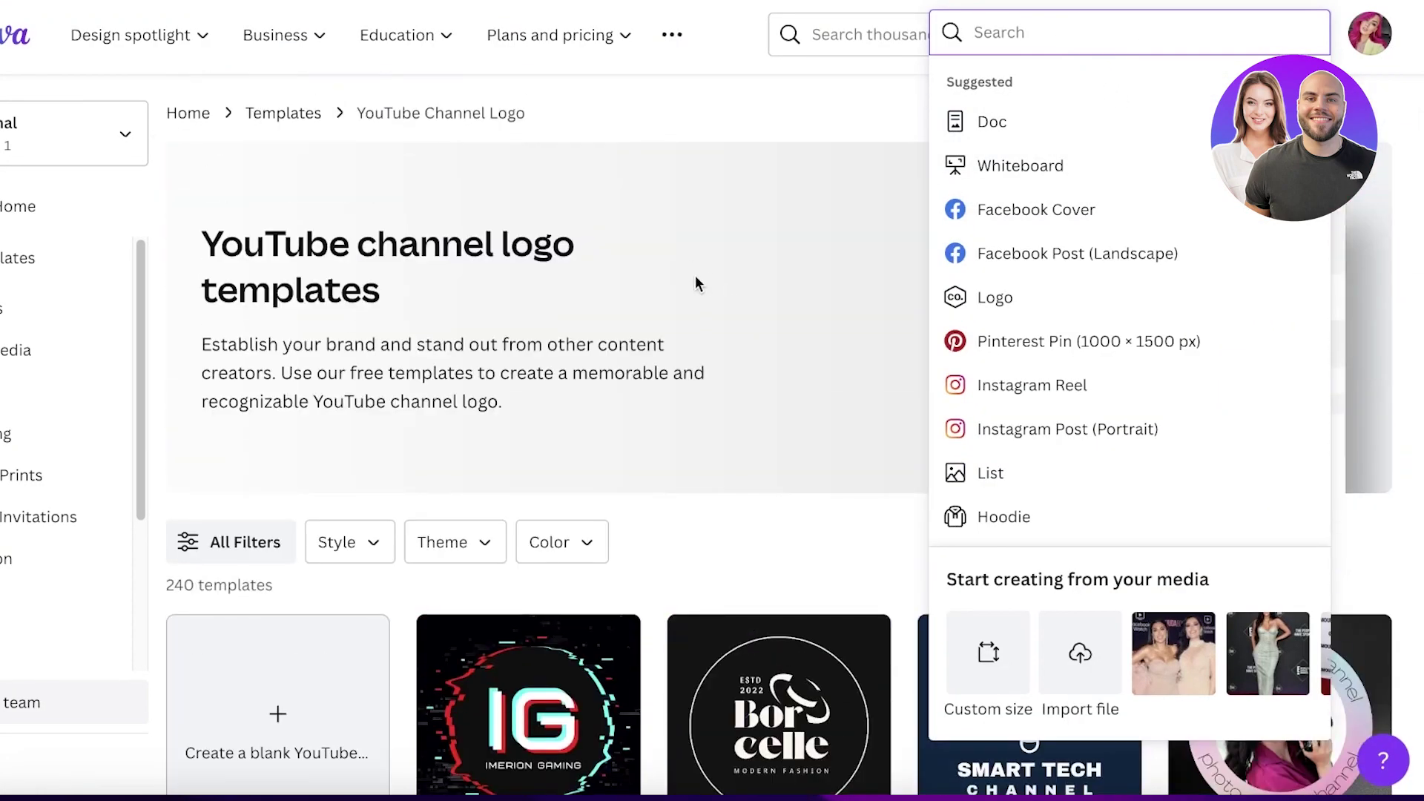
click(696, 280)
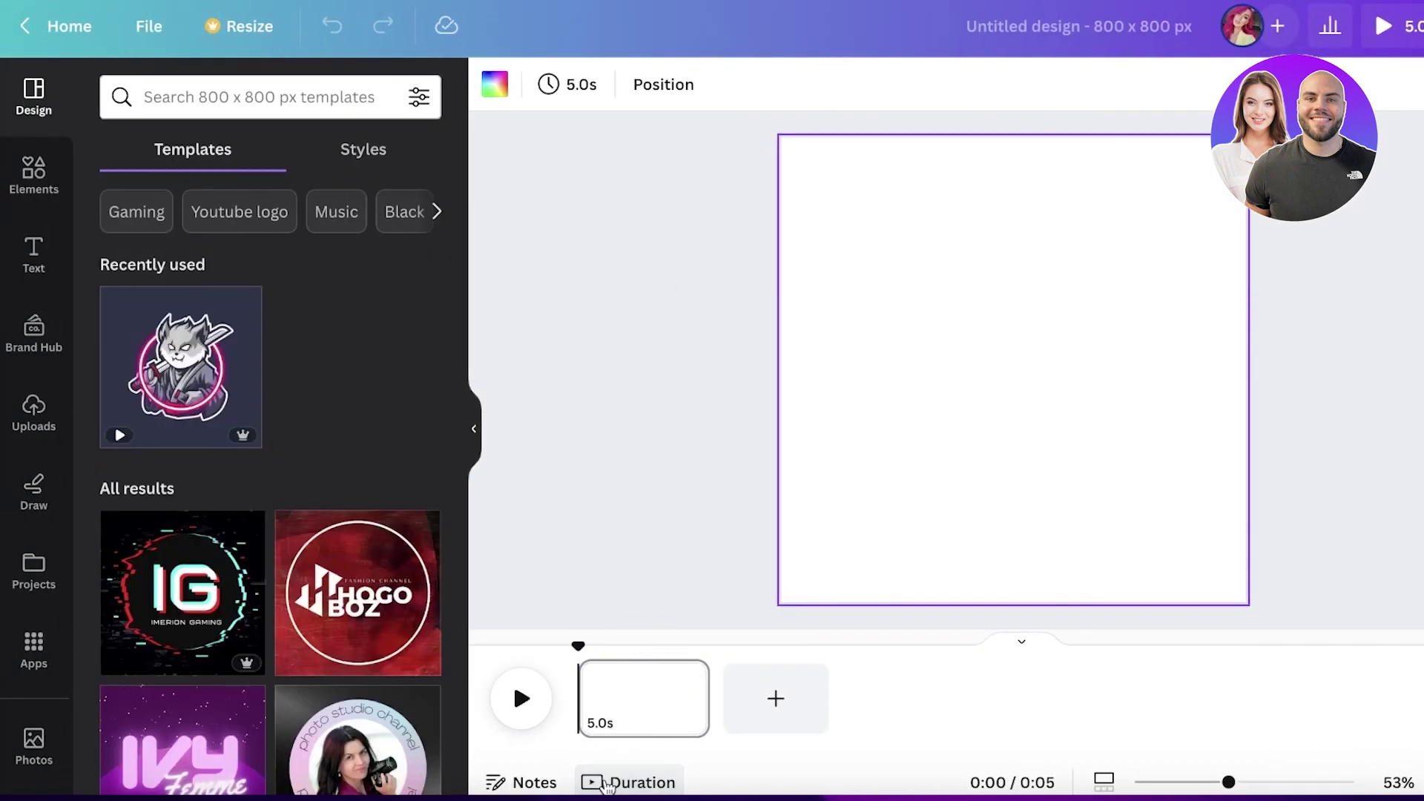
click(607, 784)
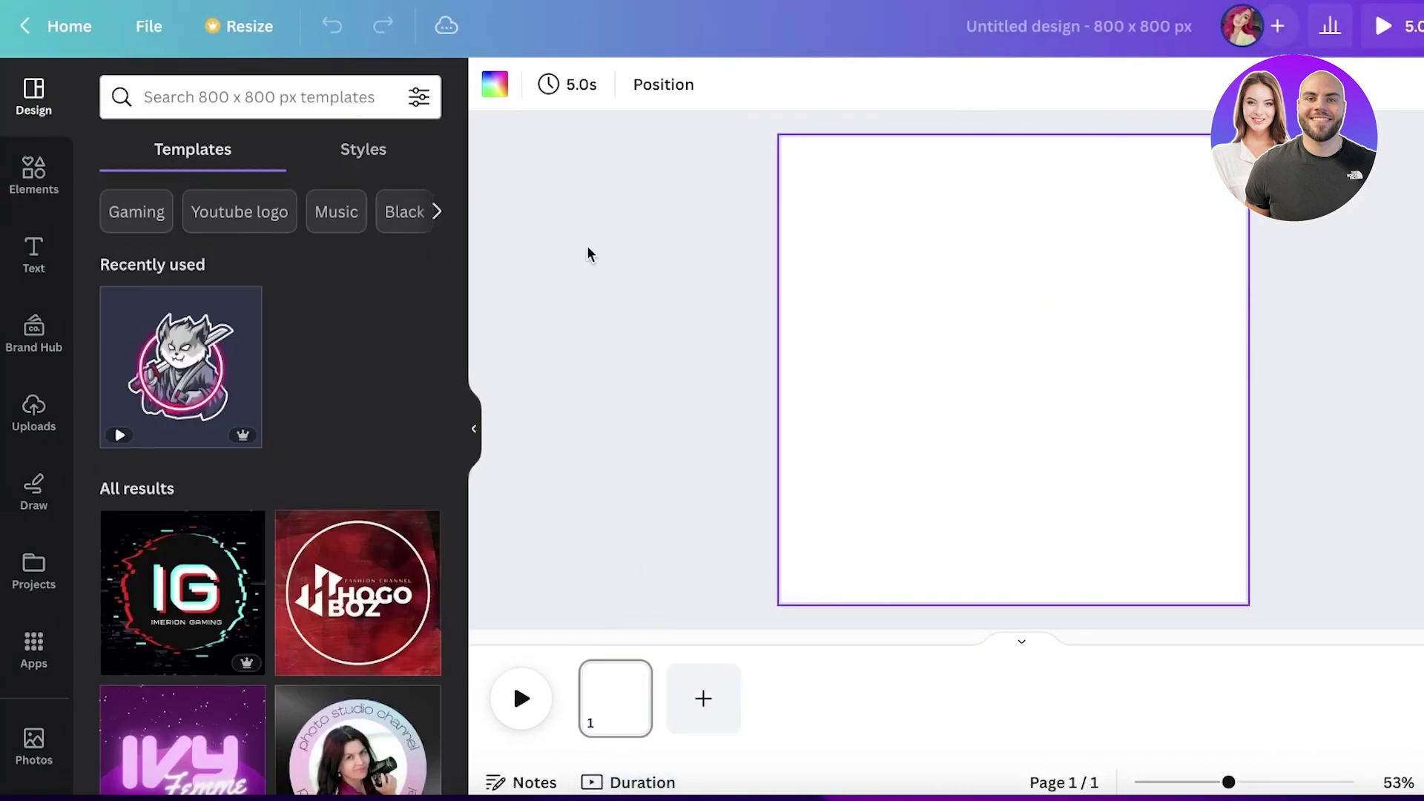
click(45, 182)
click(233, 98)
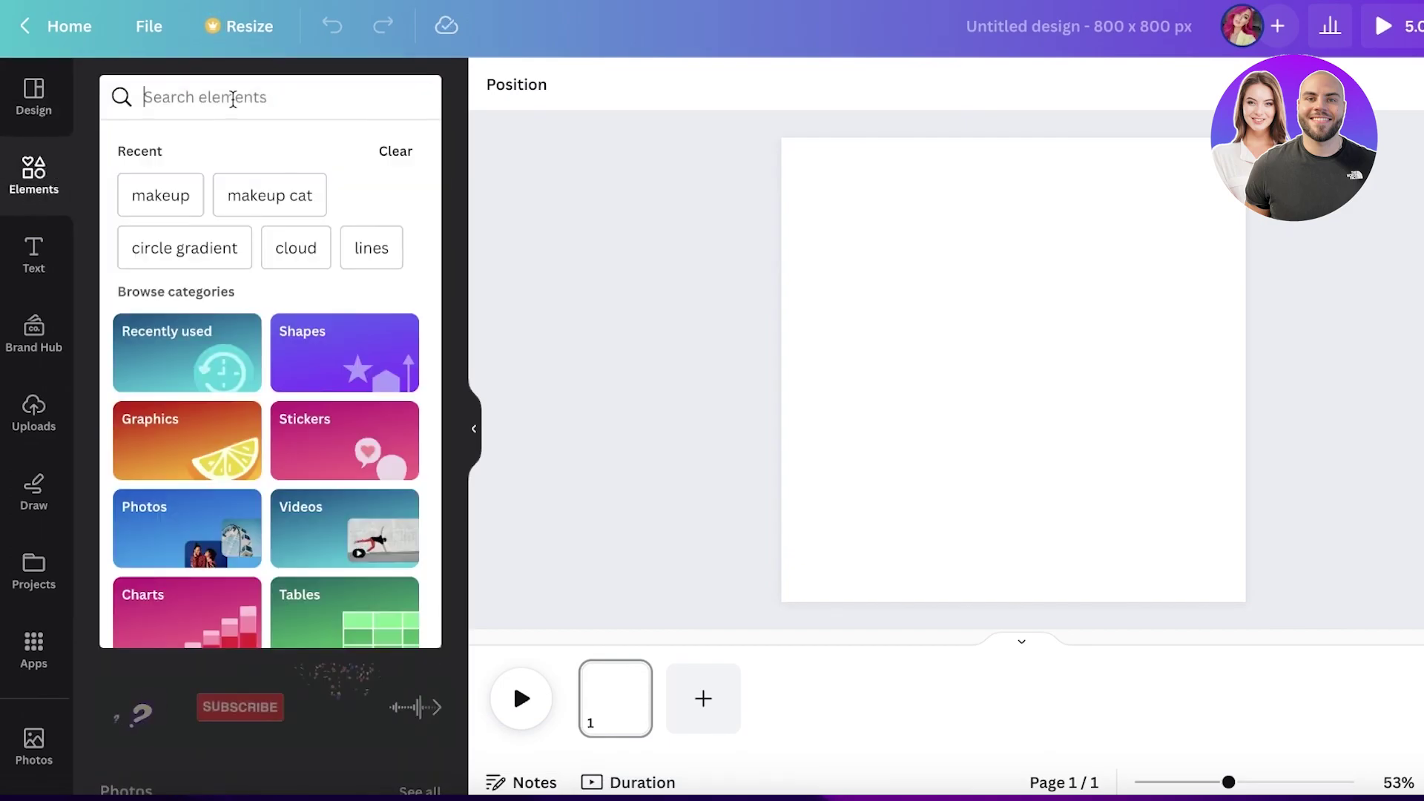
click(619, 263)
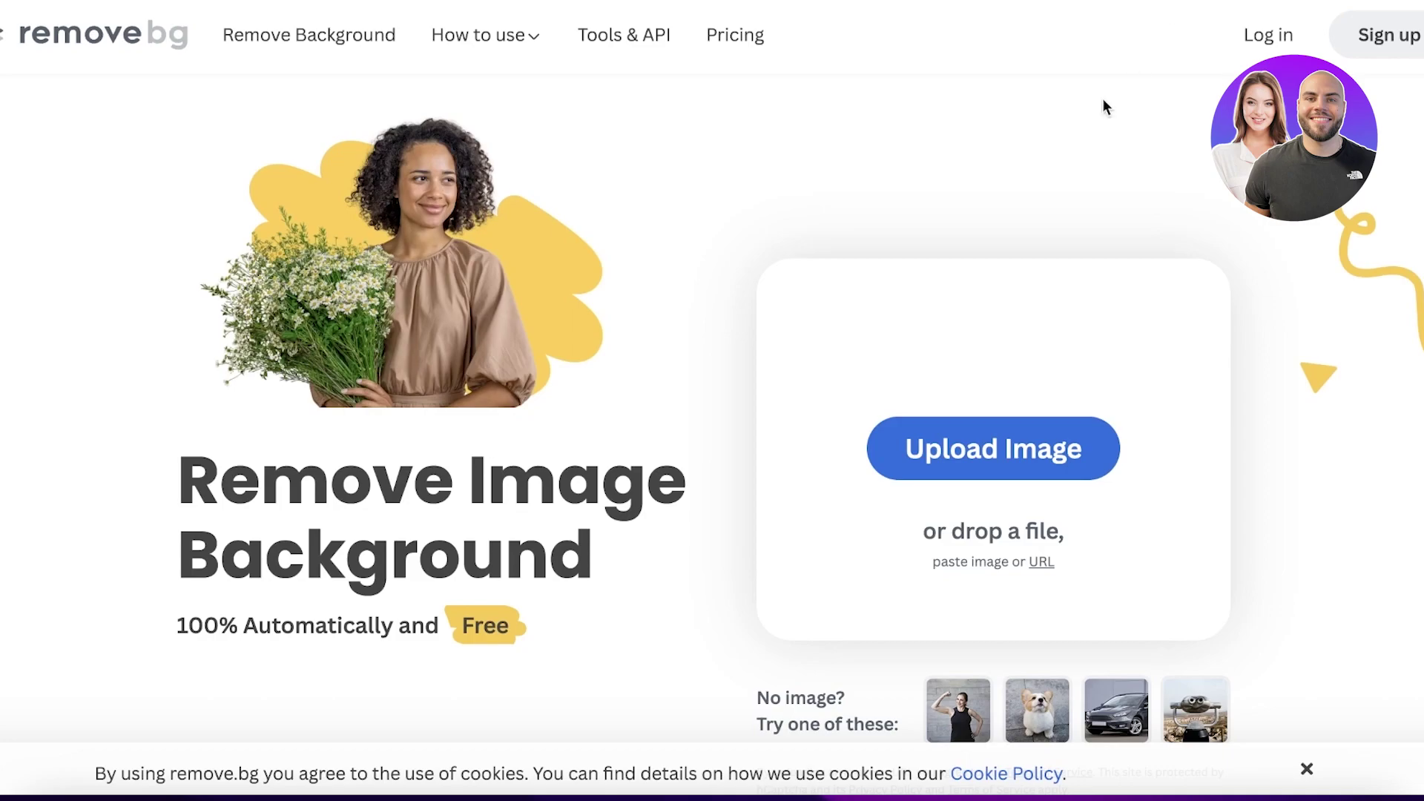
Remove the background from the gold-dress download.jpeg photo and download the PNG cutout.
click(971, 454)
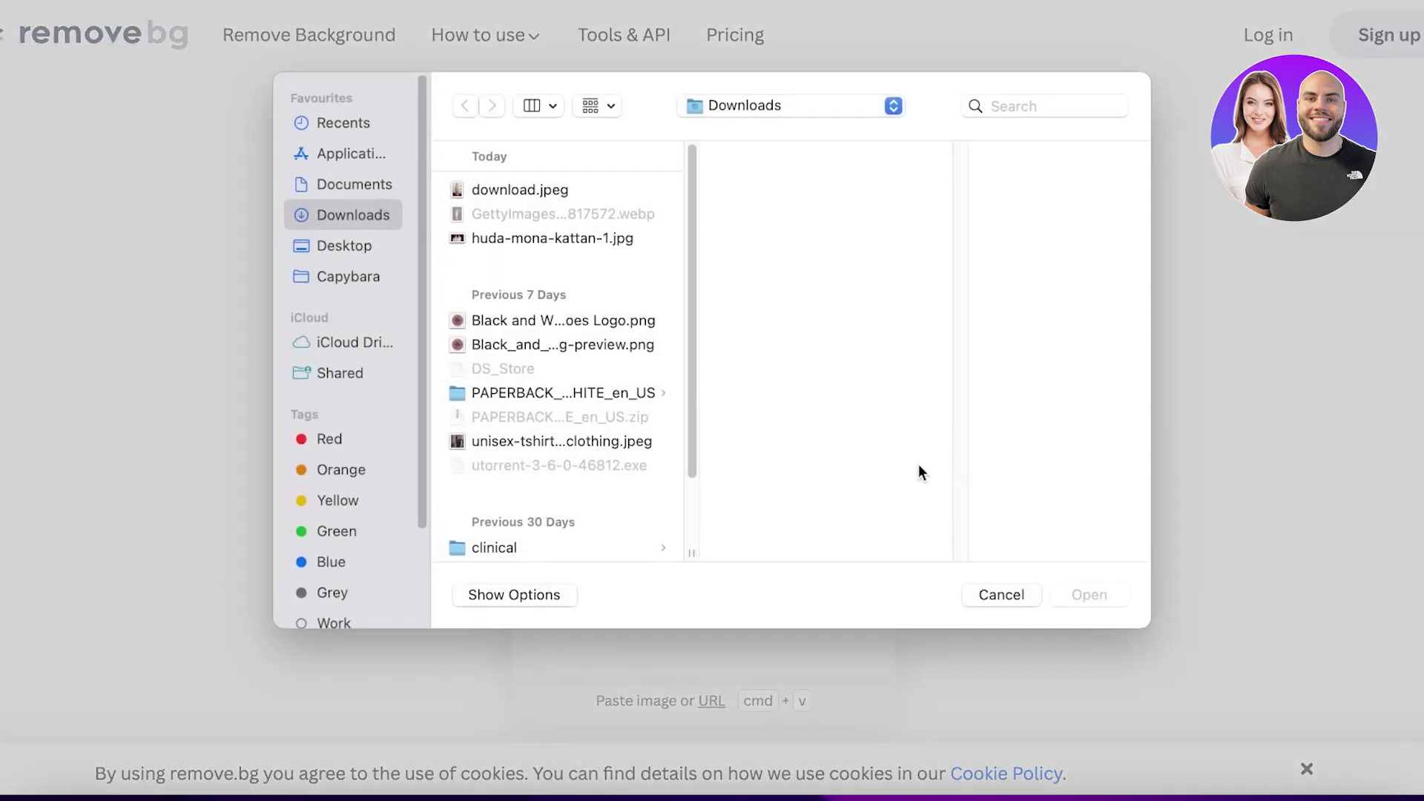
click(520, 192)
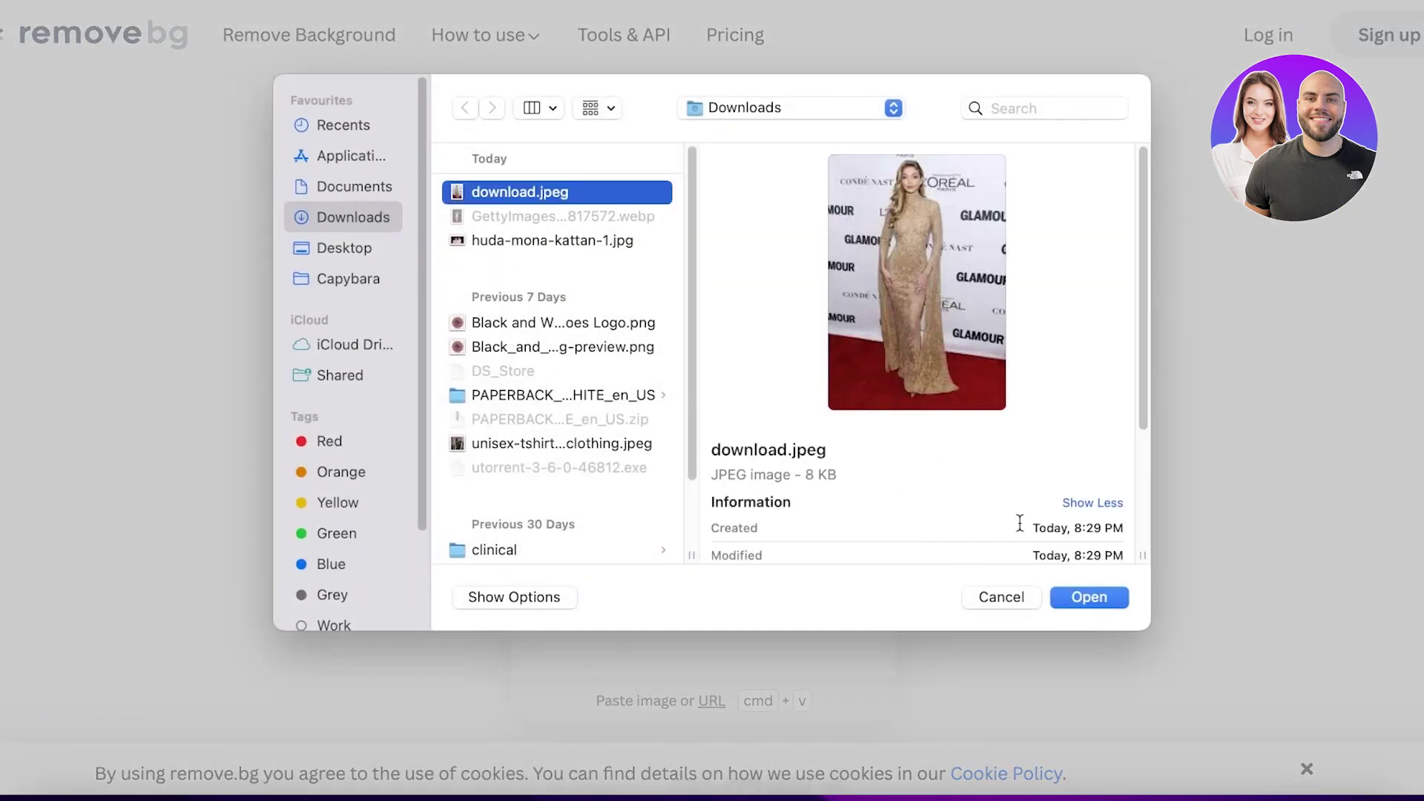
click(1088, 598)
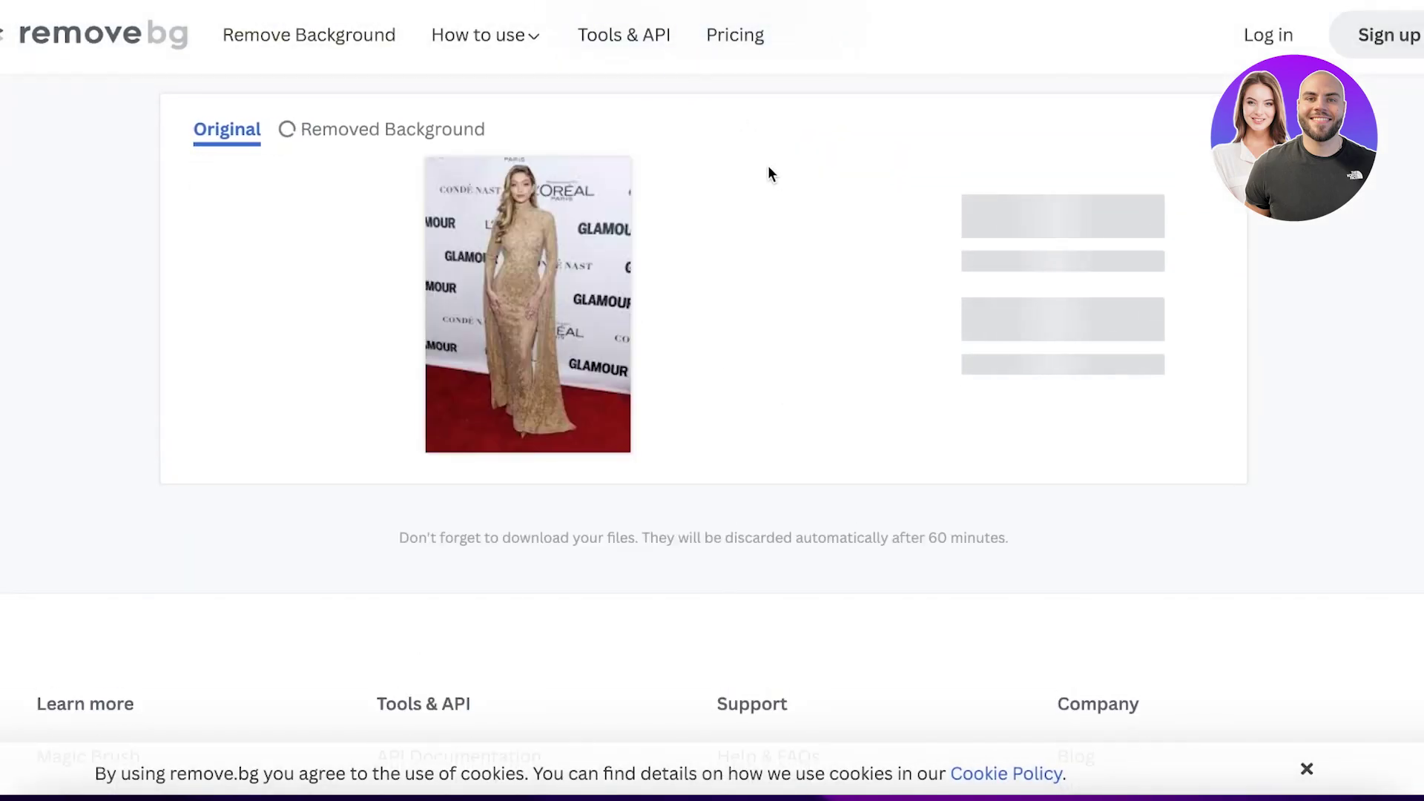
click(1056, 200)
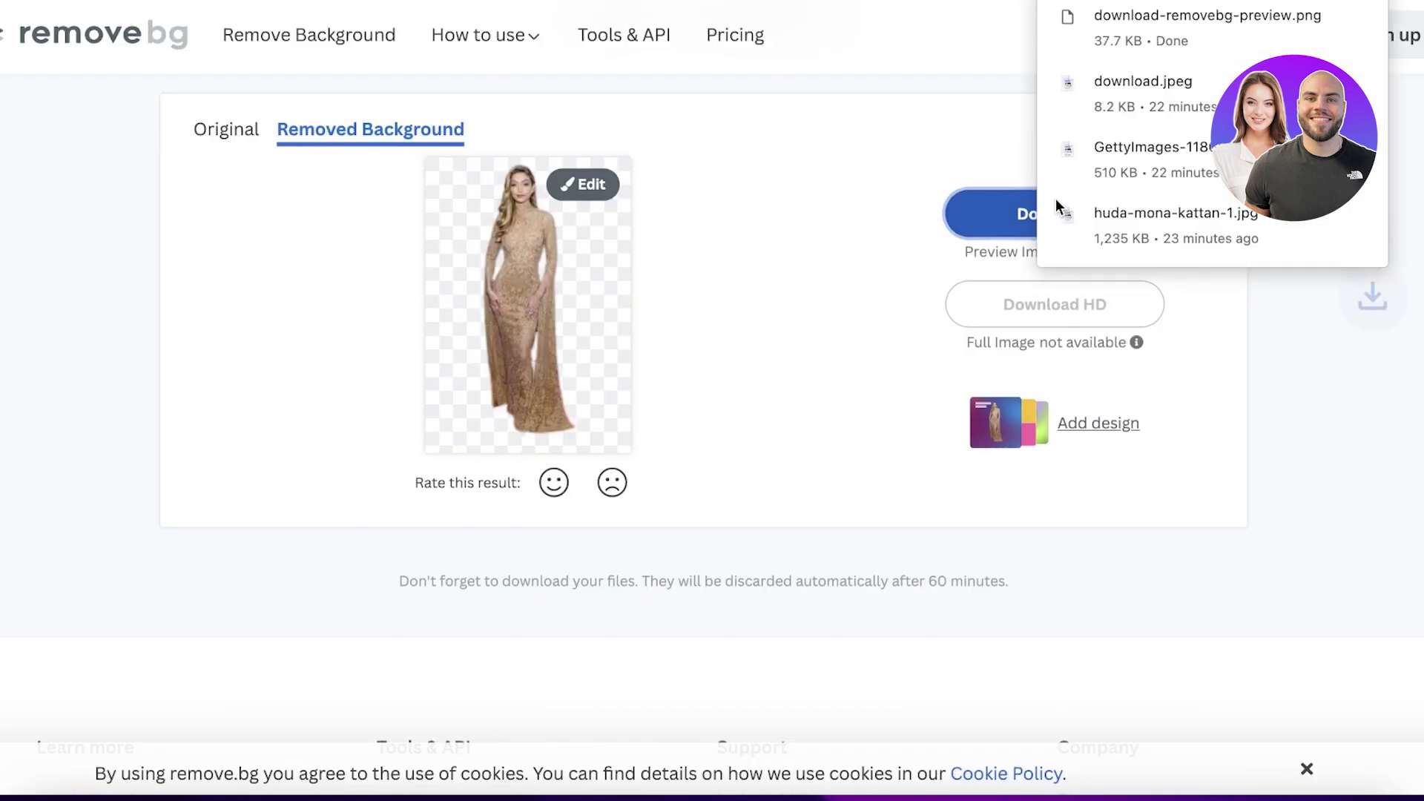
scroll(894, 261, up, 2)
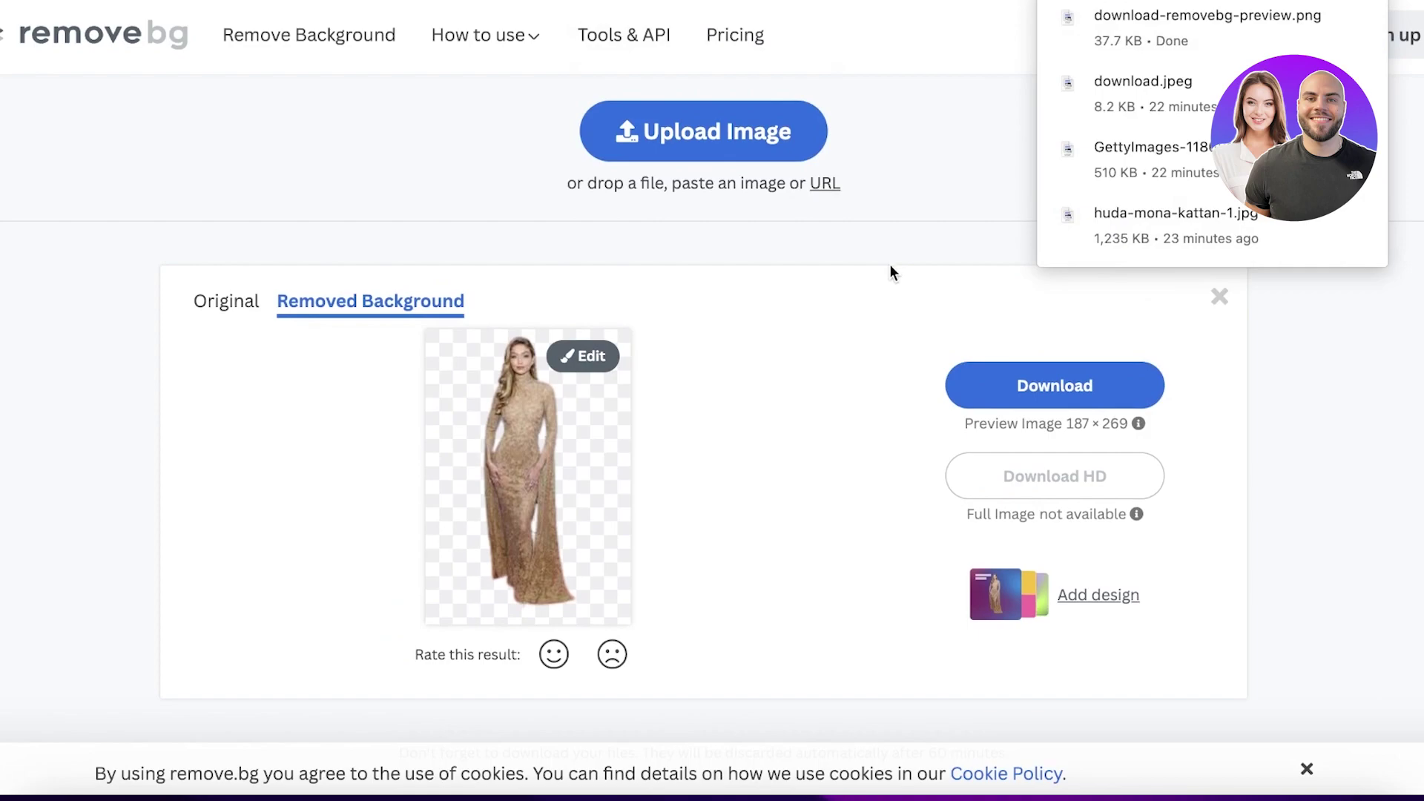
click(1236, 37)
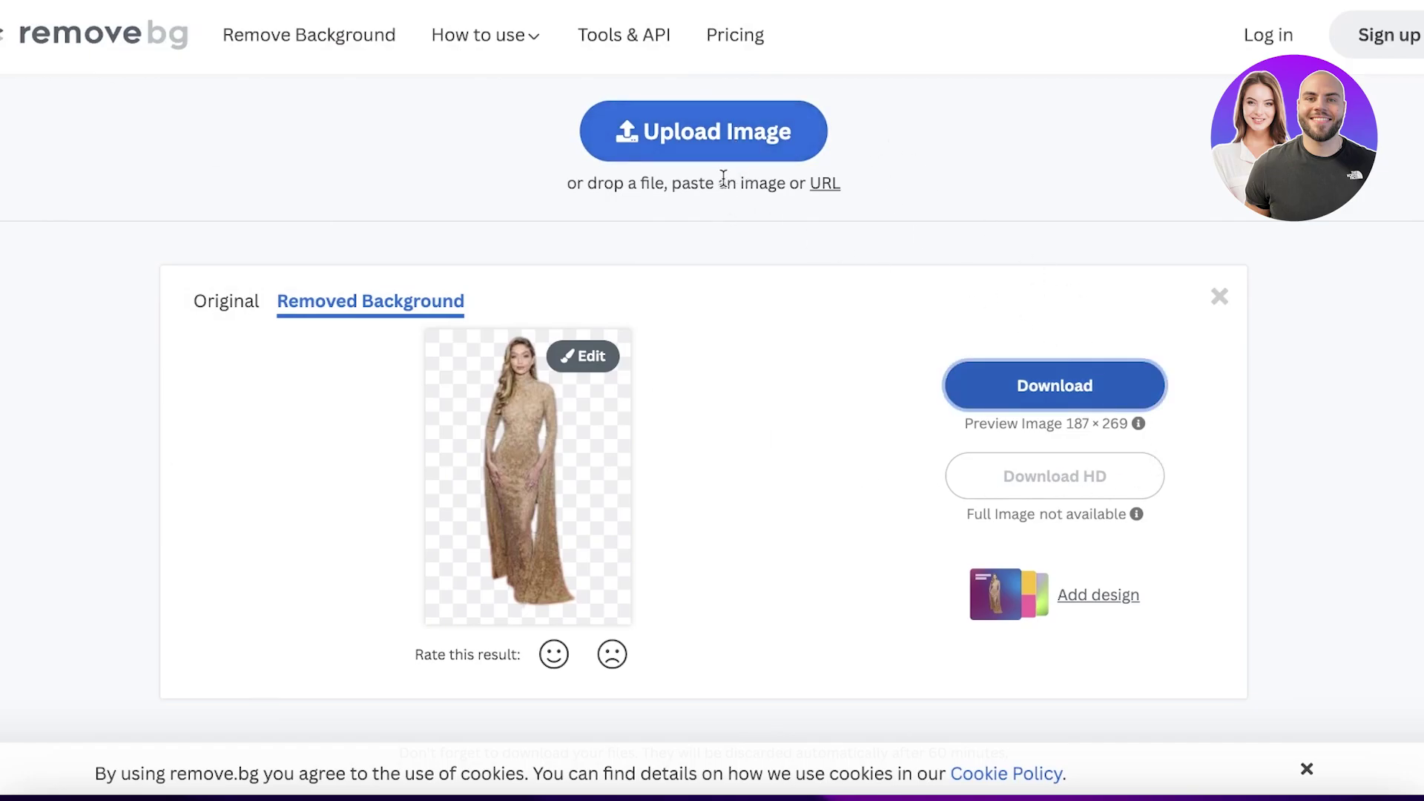
Remove the background from the two-women photo and download that cutout.
click(677, 145)
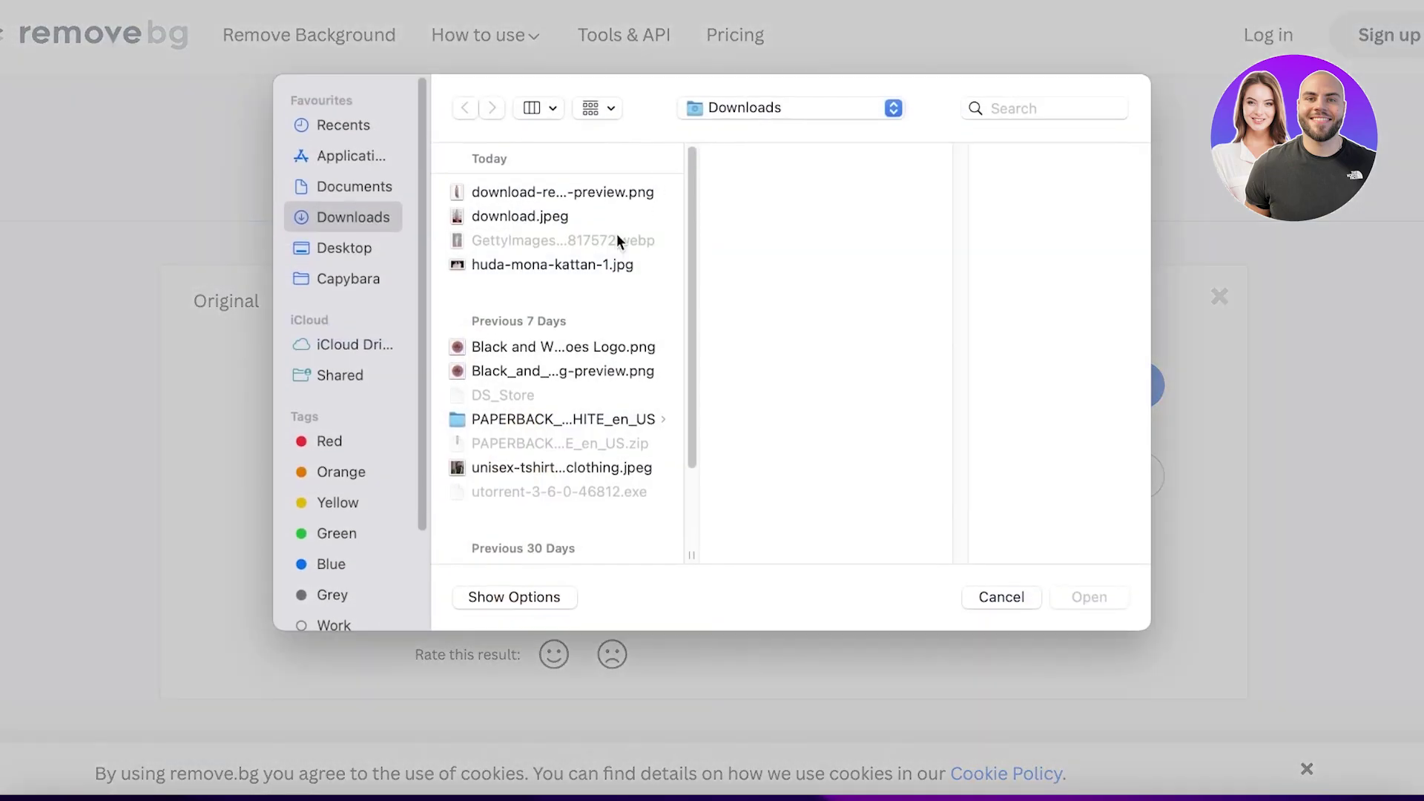
click(569, 266)
click(1086, 597)
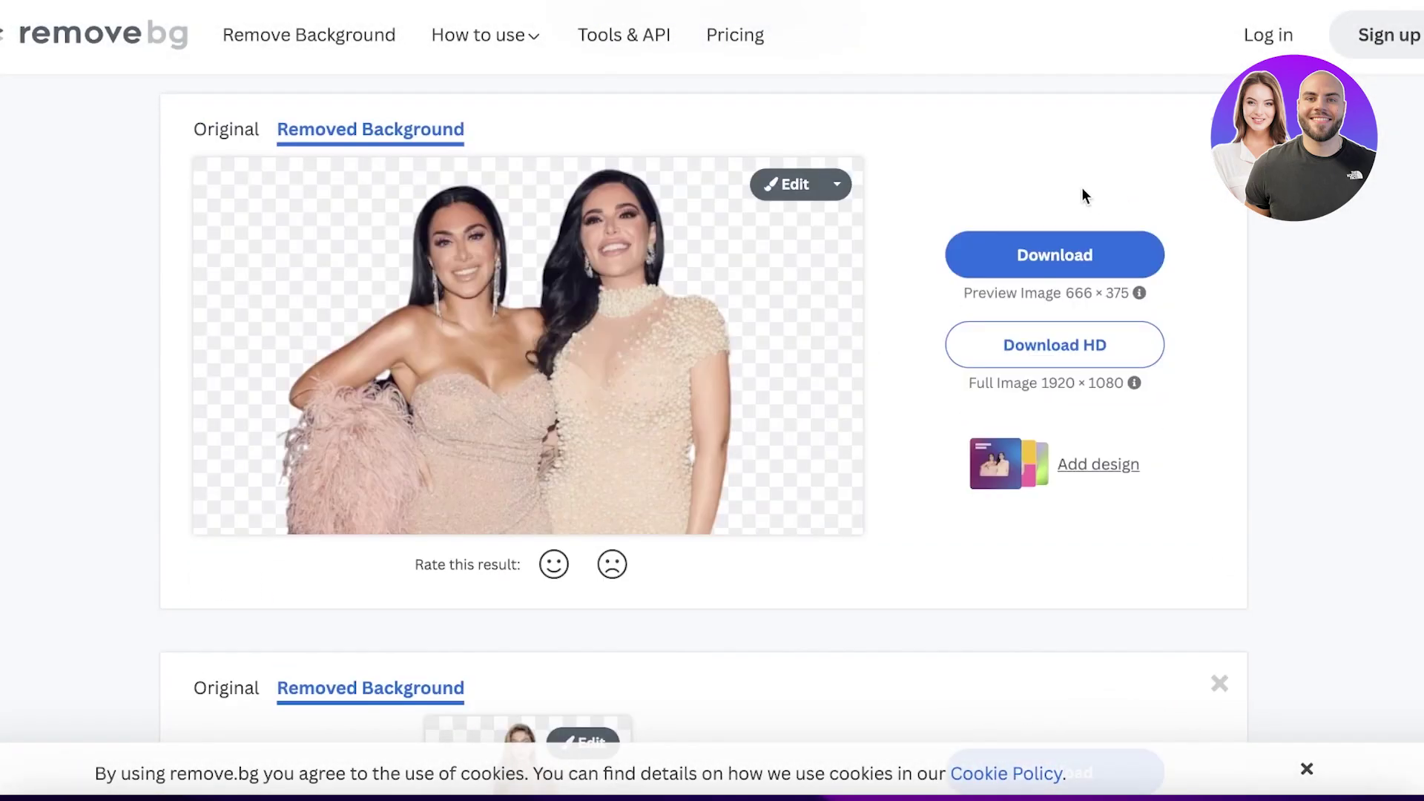
click(1067, 249)
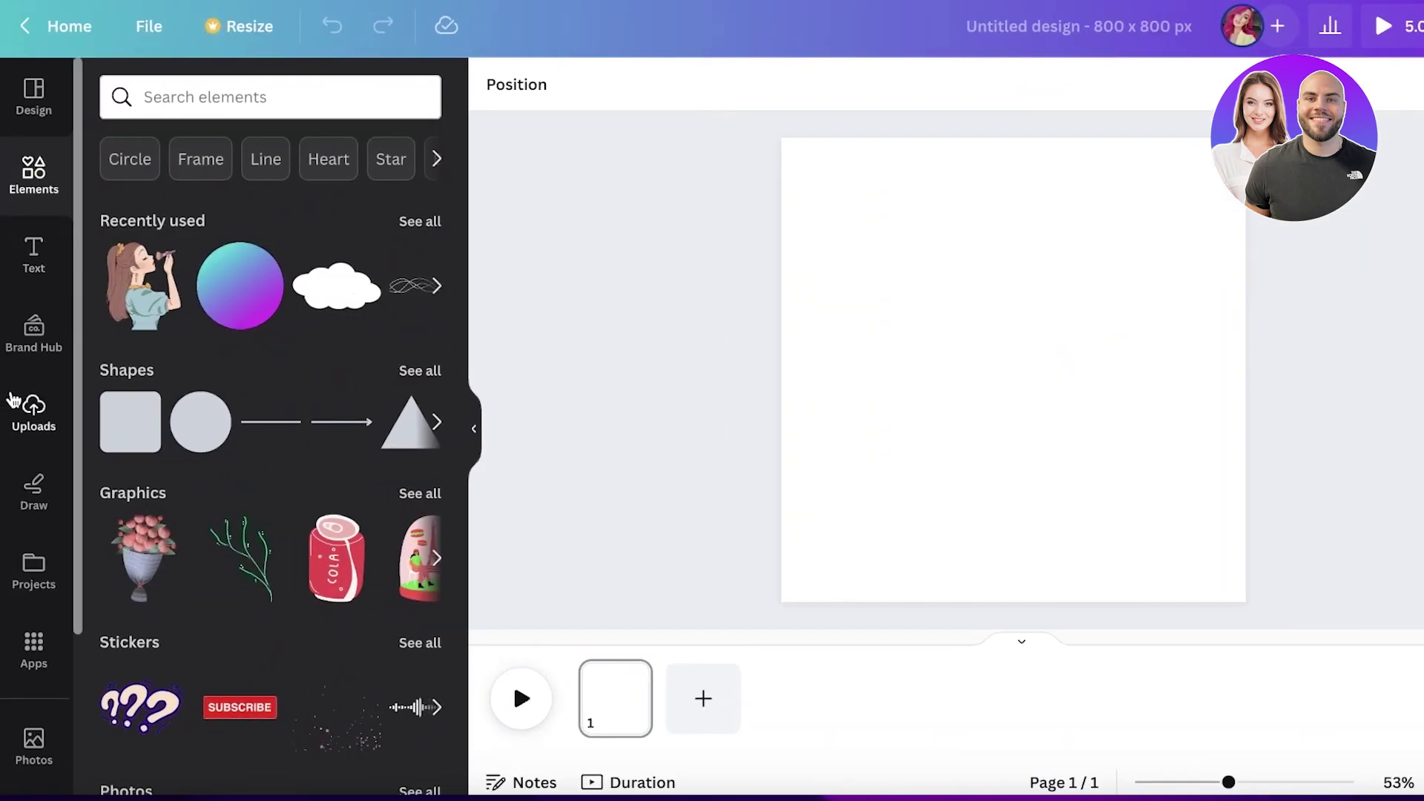
Upload the gold-dress removebg-preview PNG to Canva's Uploads.
click(13, 401)
click(274, 151)
click(665, 194)
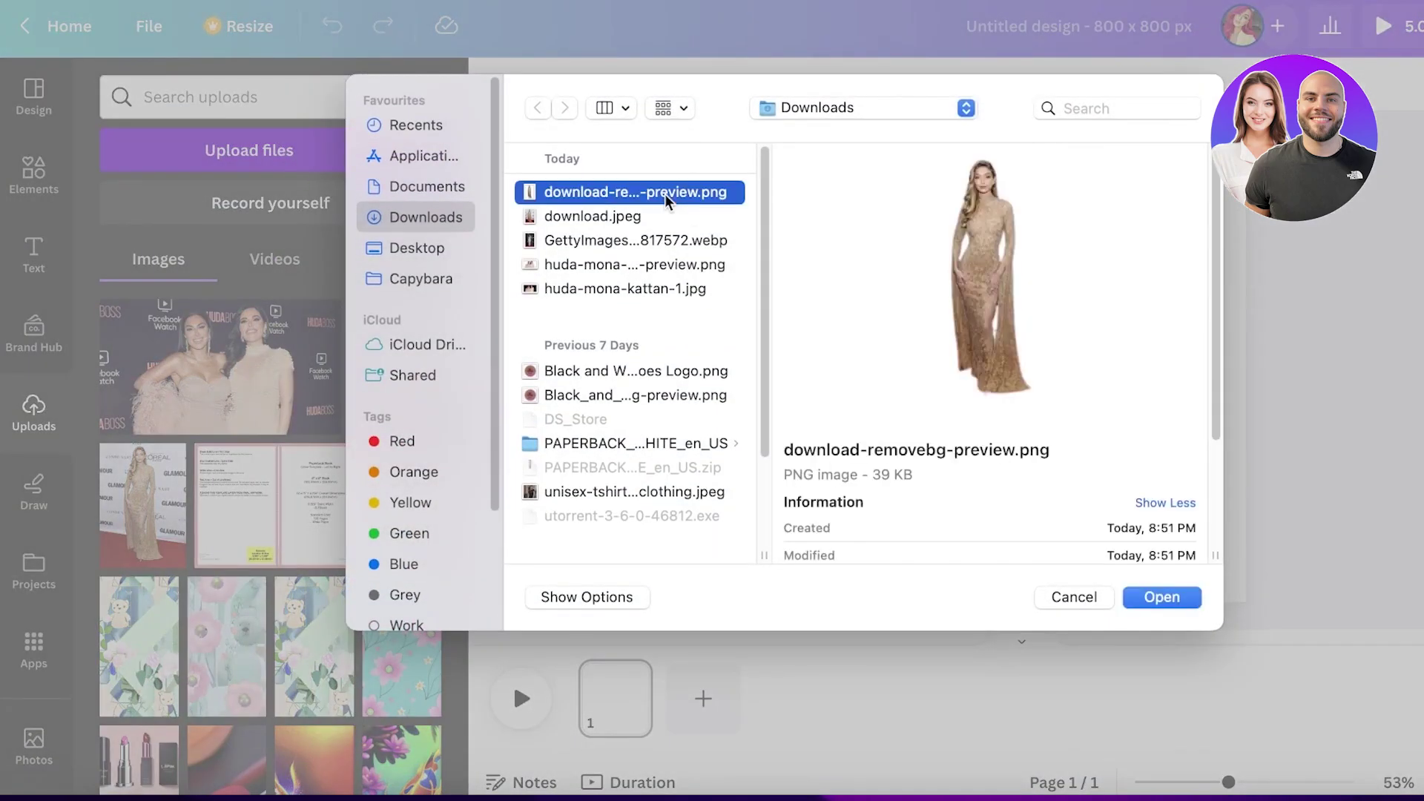
click(1151, 596)
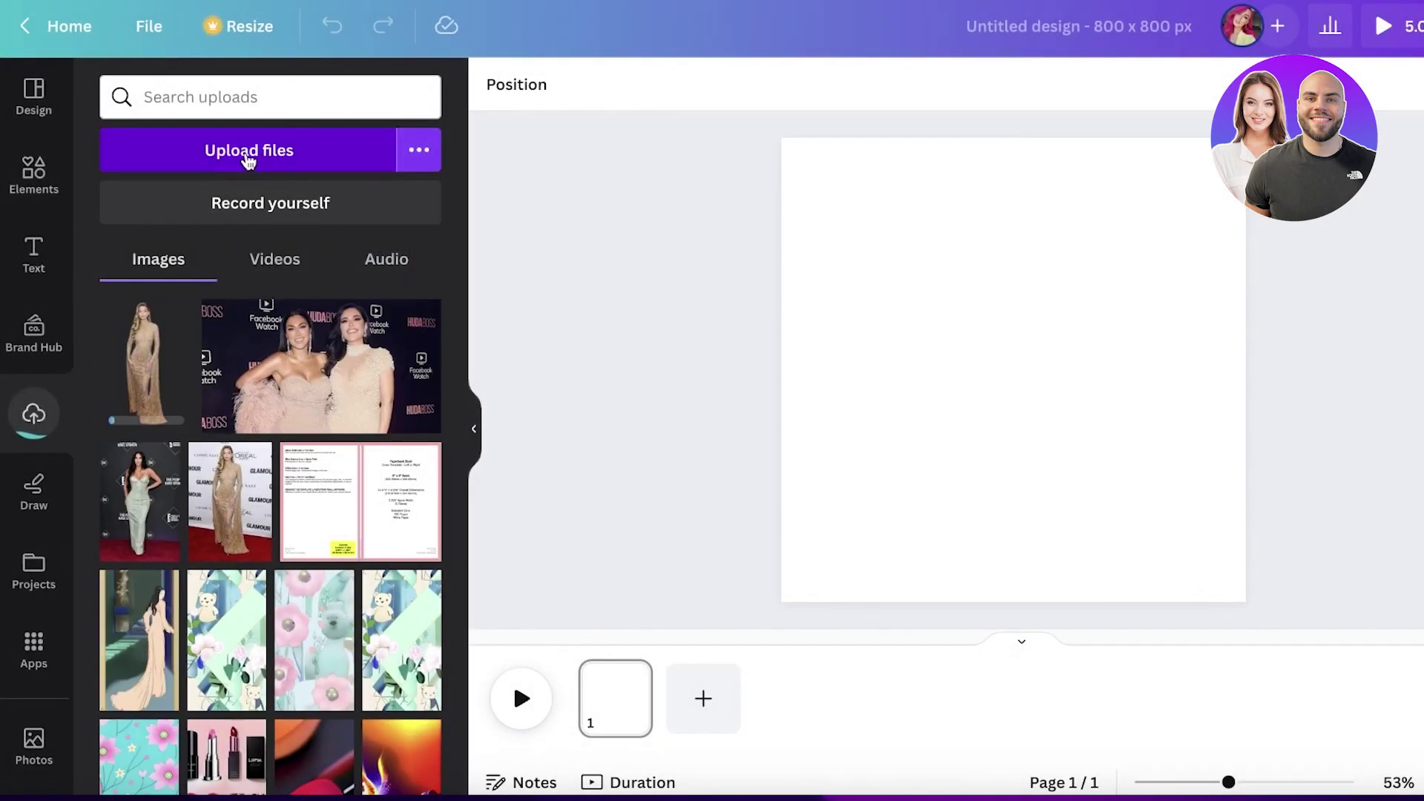
Upload the two-women removebg-preview PNG from Downloads as well.
click(248, 155)
click(610, 216)
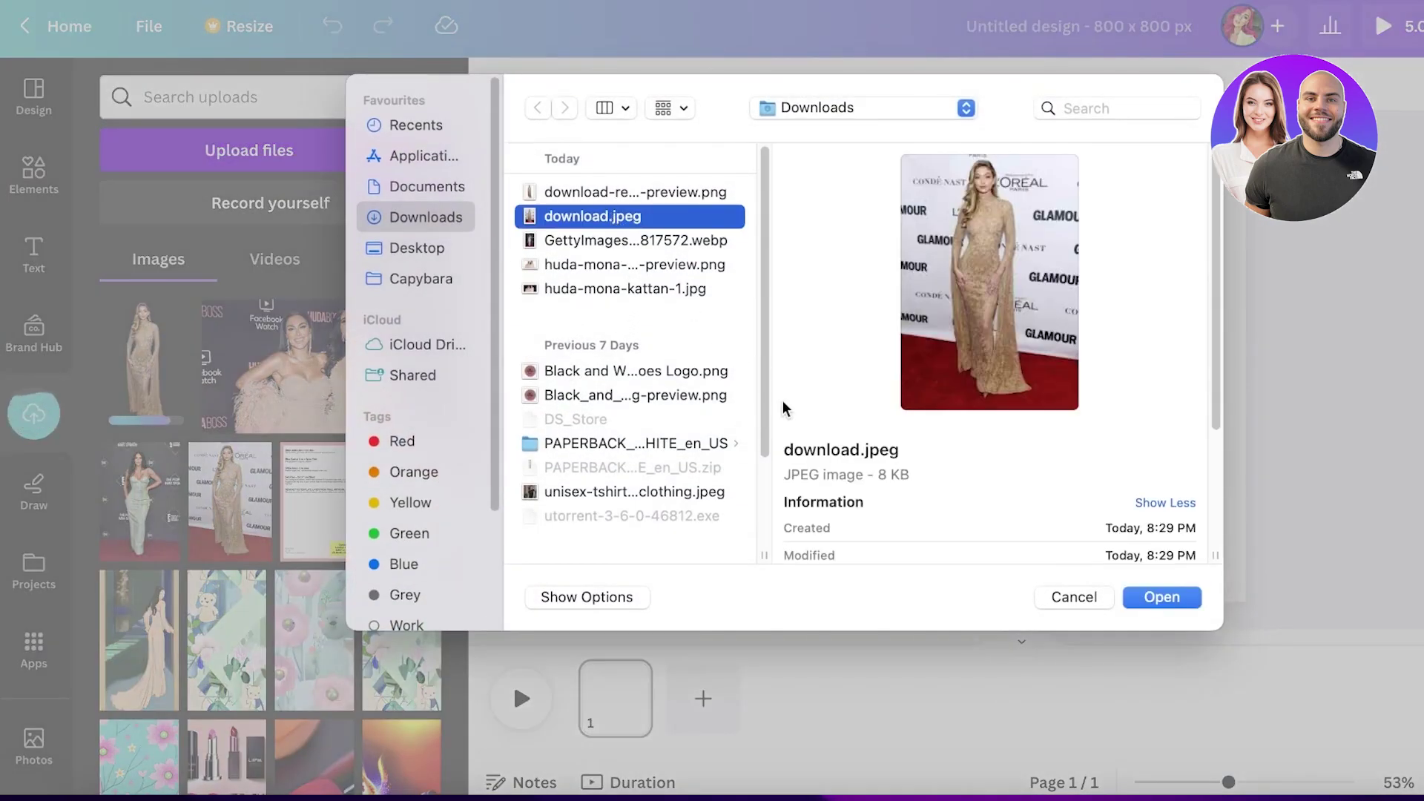
click(635, 243)
click(637, 280)
key(Up)
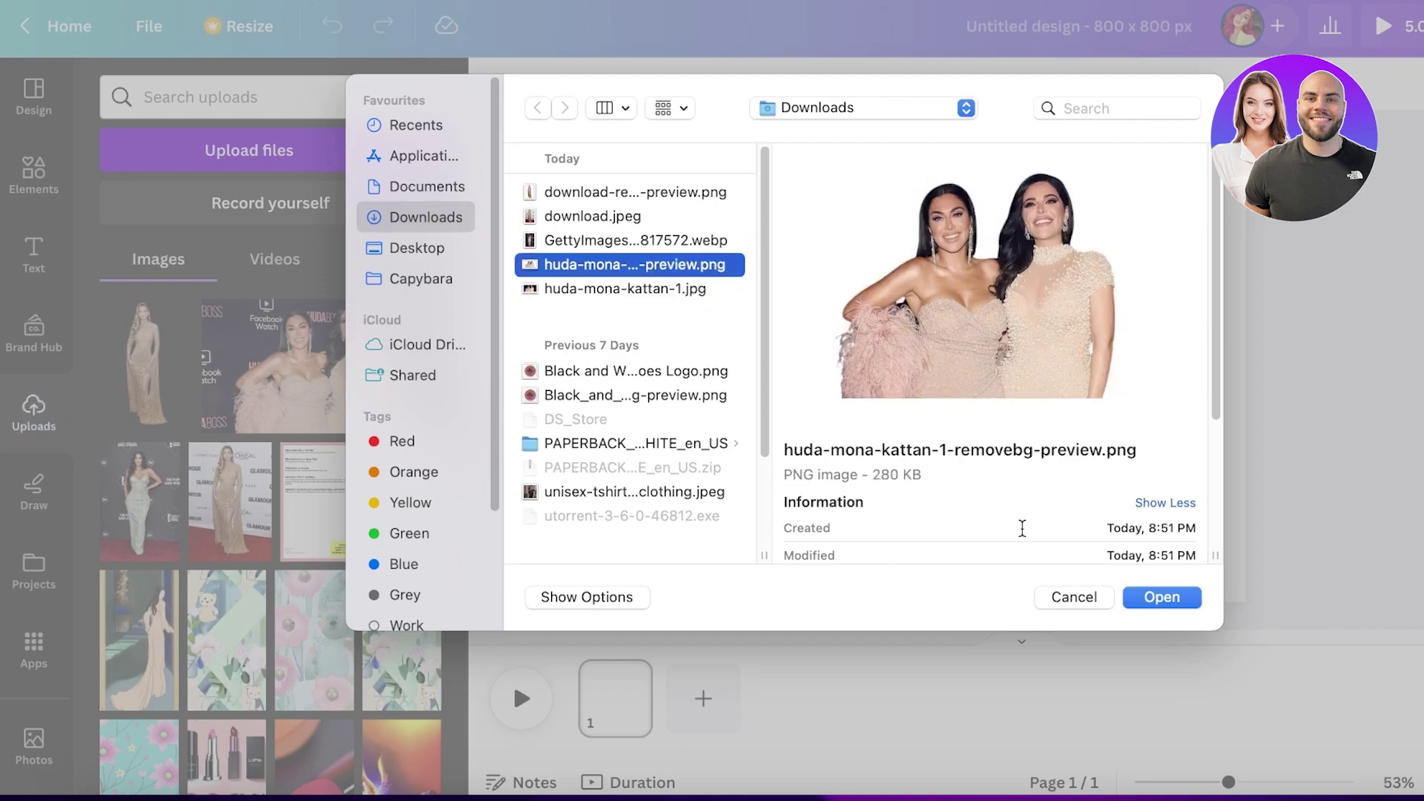
click(1149, 598)
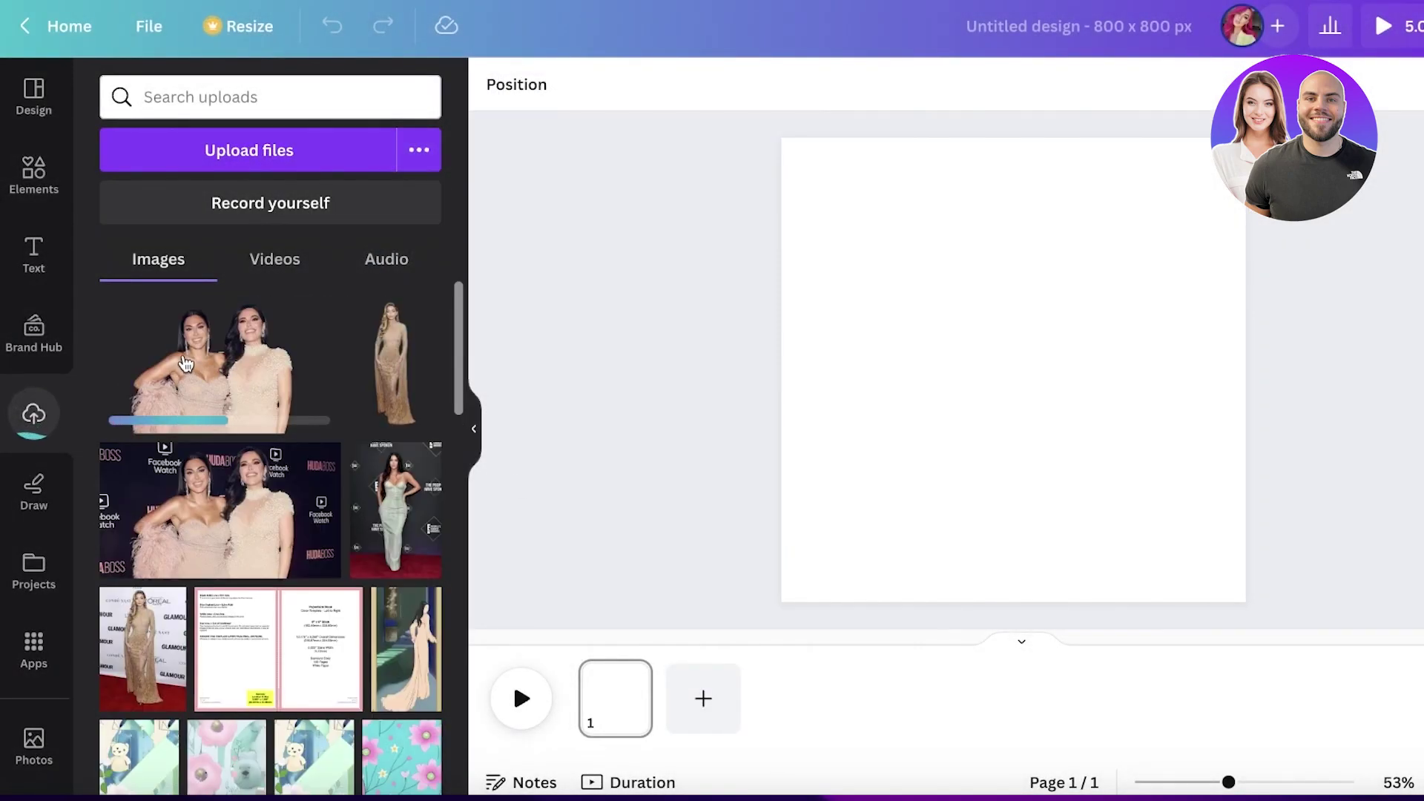
click(33, 174)
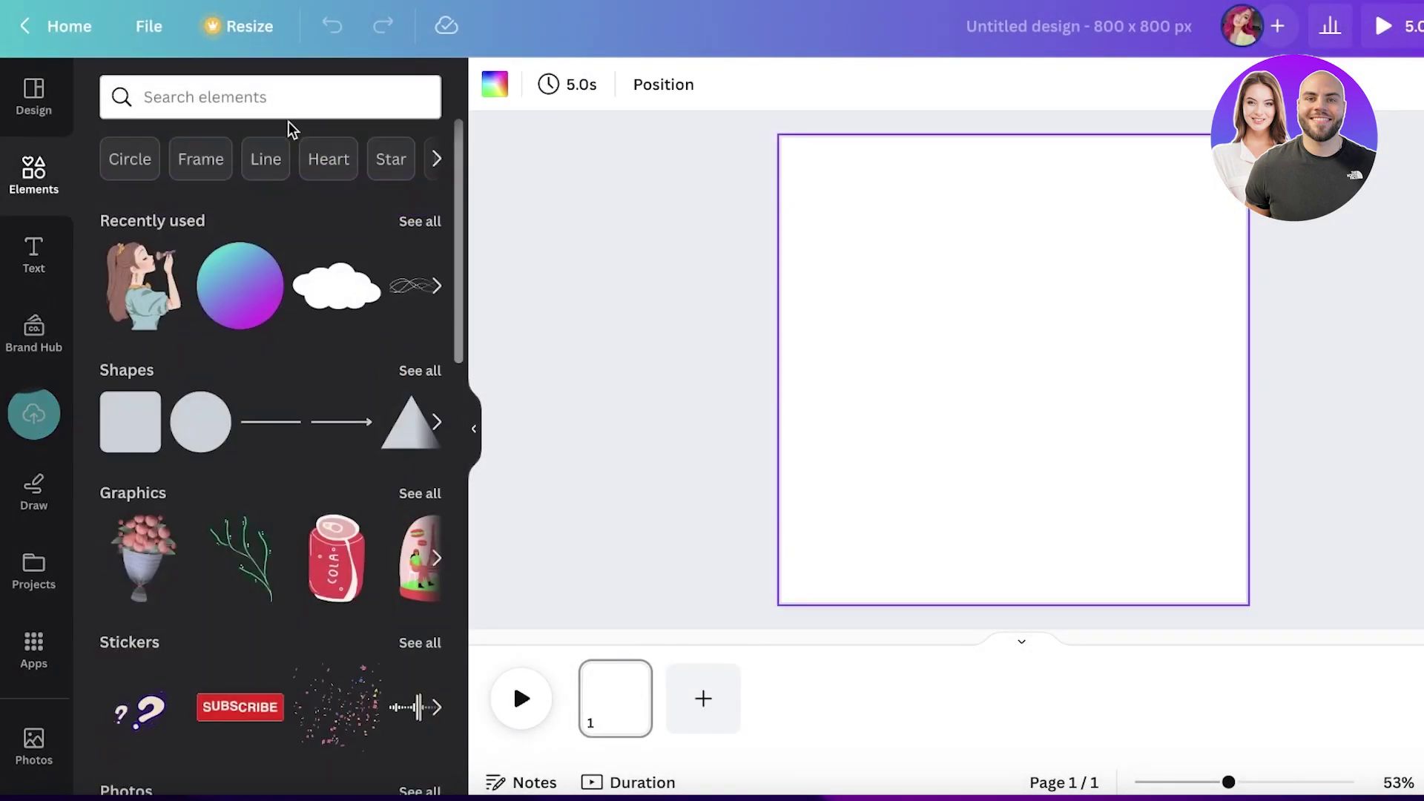
Search photos for 'glitter' and stretch the iridescent shards photo over the entire page.
click(299, 99)
text(glitter)
key(Return)
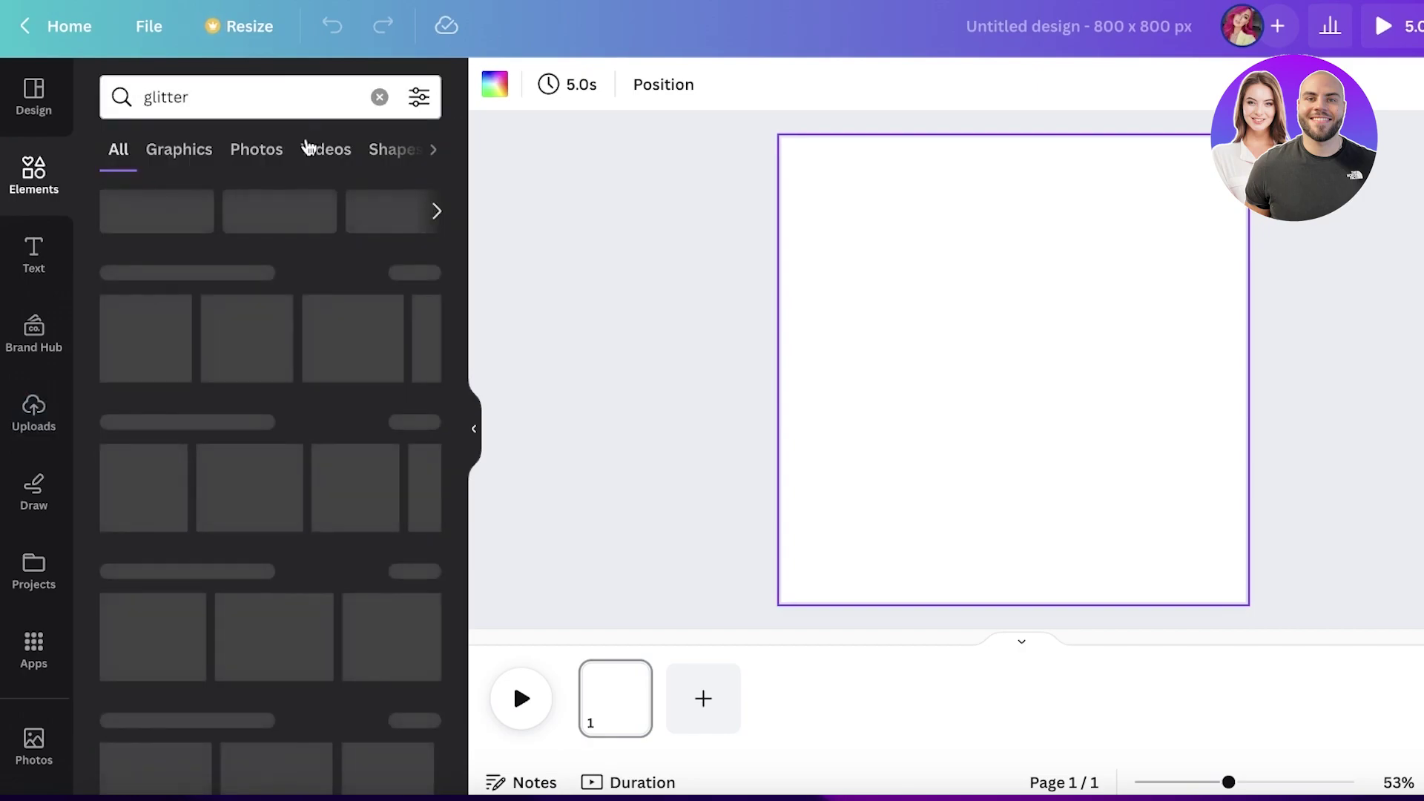
click(255, 149)
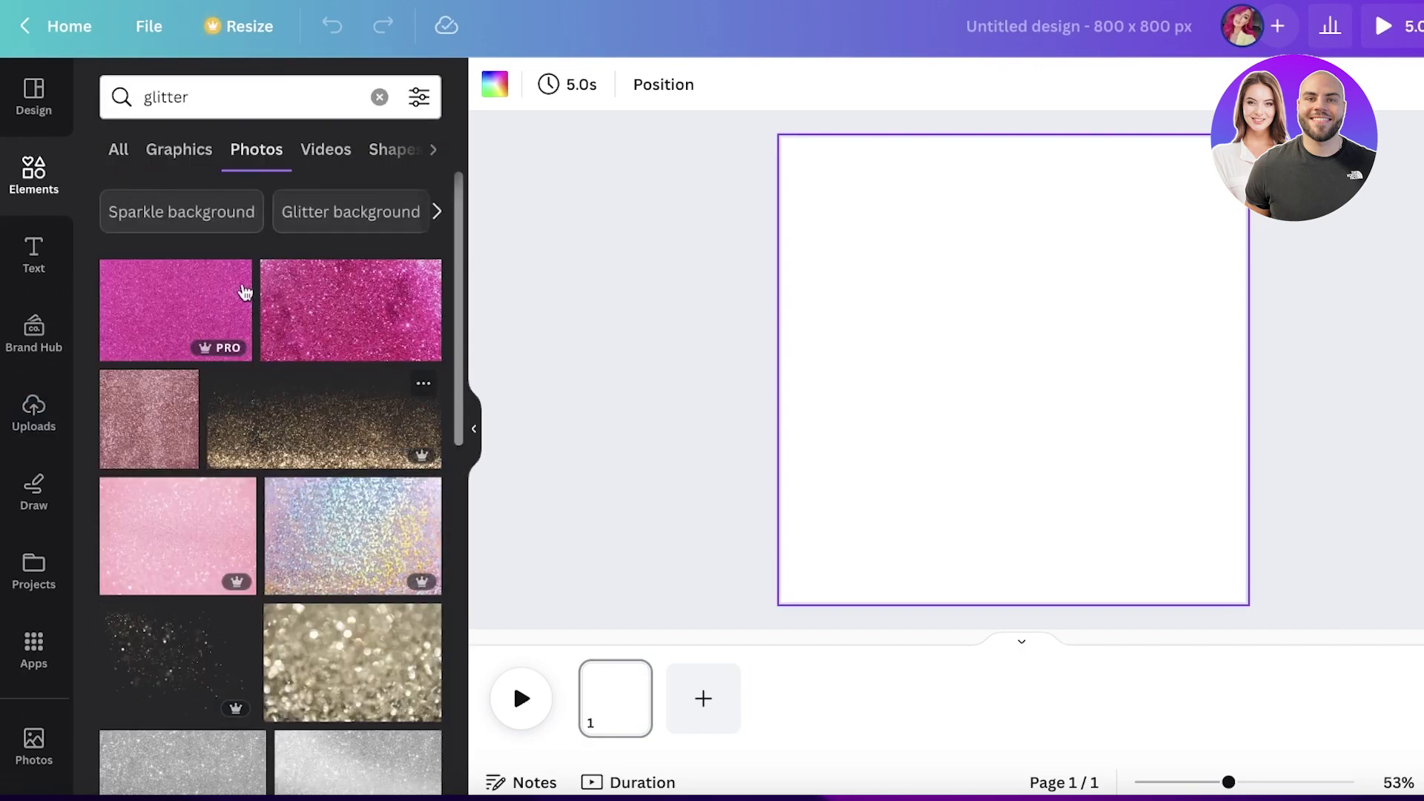
scroll(397, 410, down, 7)
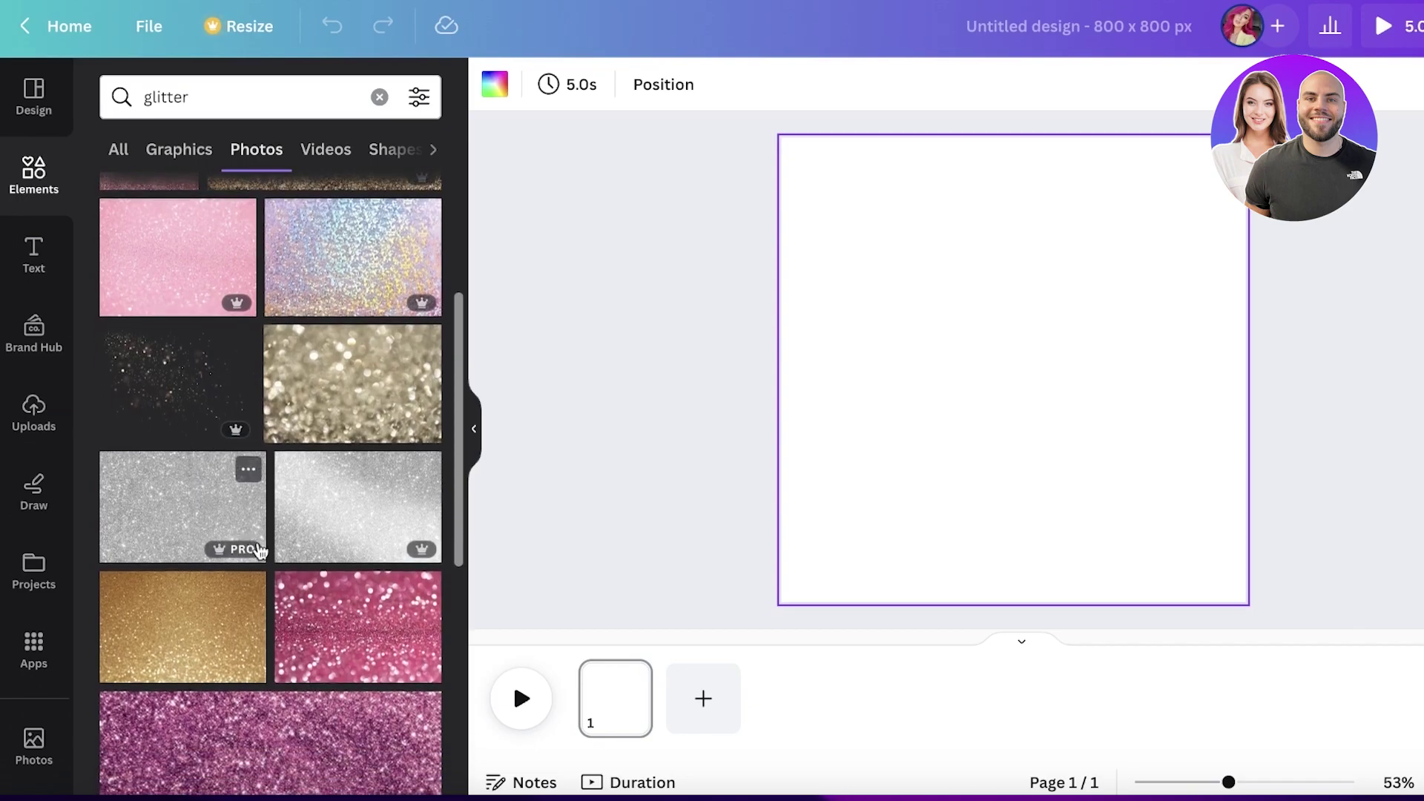
scroll(356, 458, down, 4)
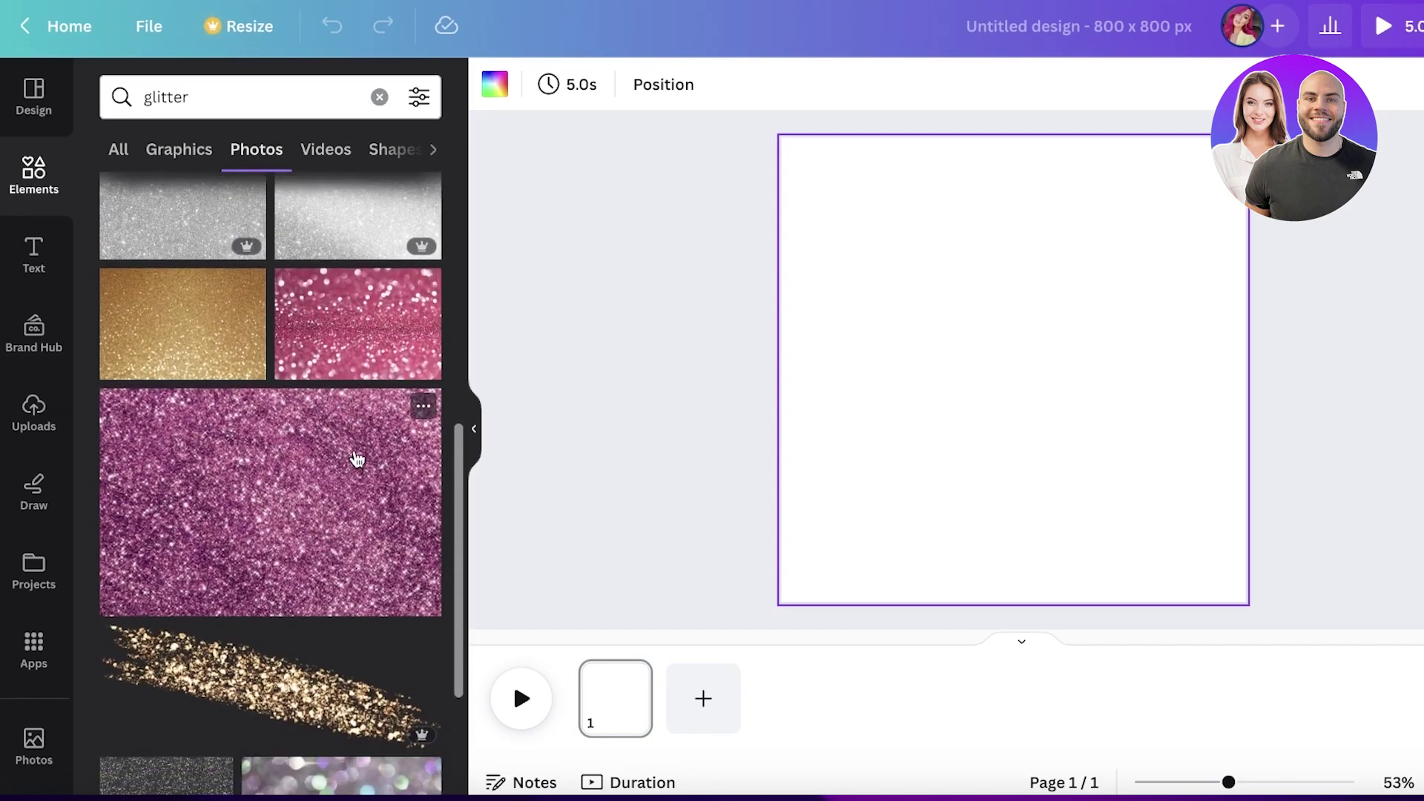
scroll(180, 662, down, 4)
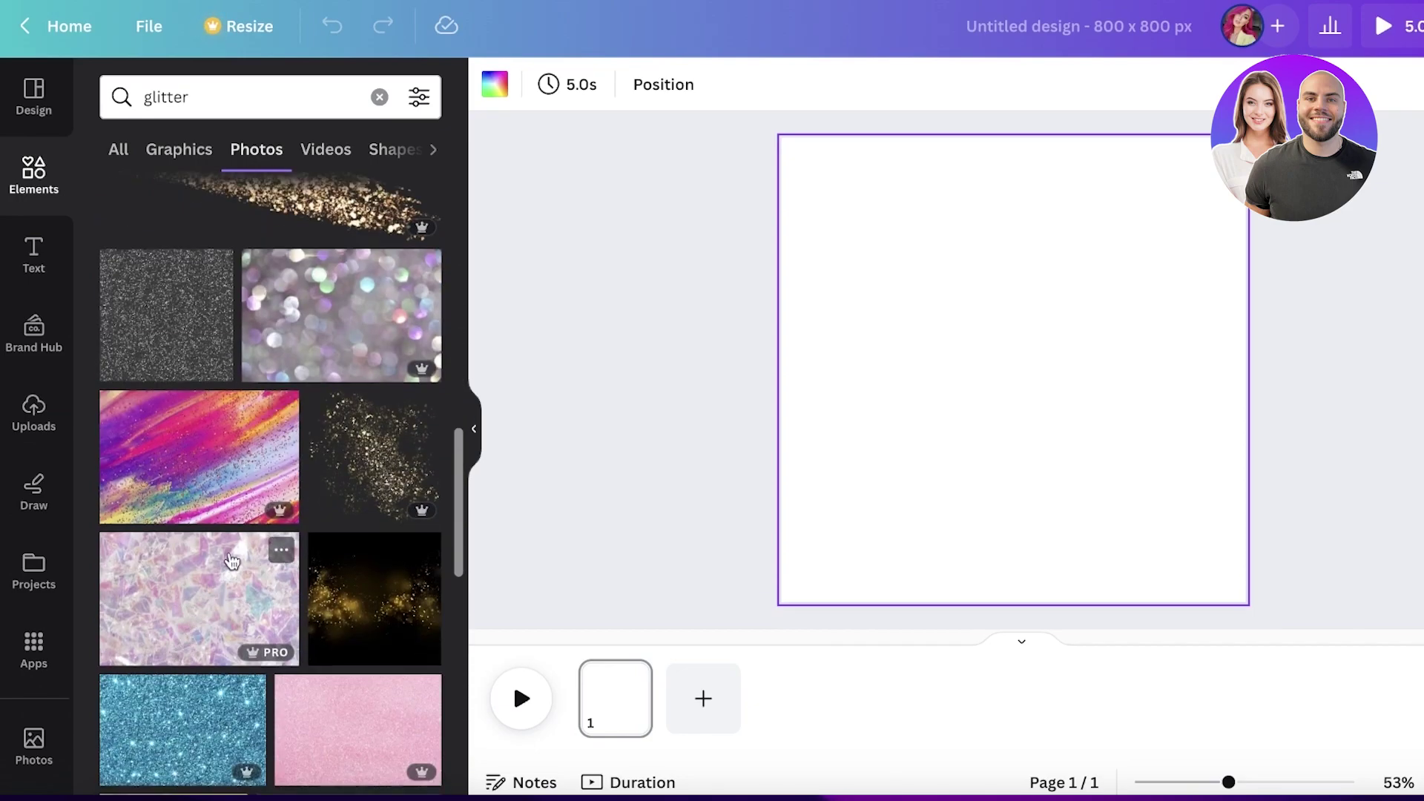
click(181, 649)
mouse_move(970, 363)
mouse_down()
mouse_move(1120, 410)
mouse_move(957, 352)
mouse_up()
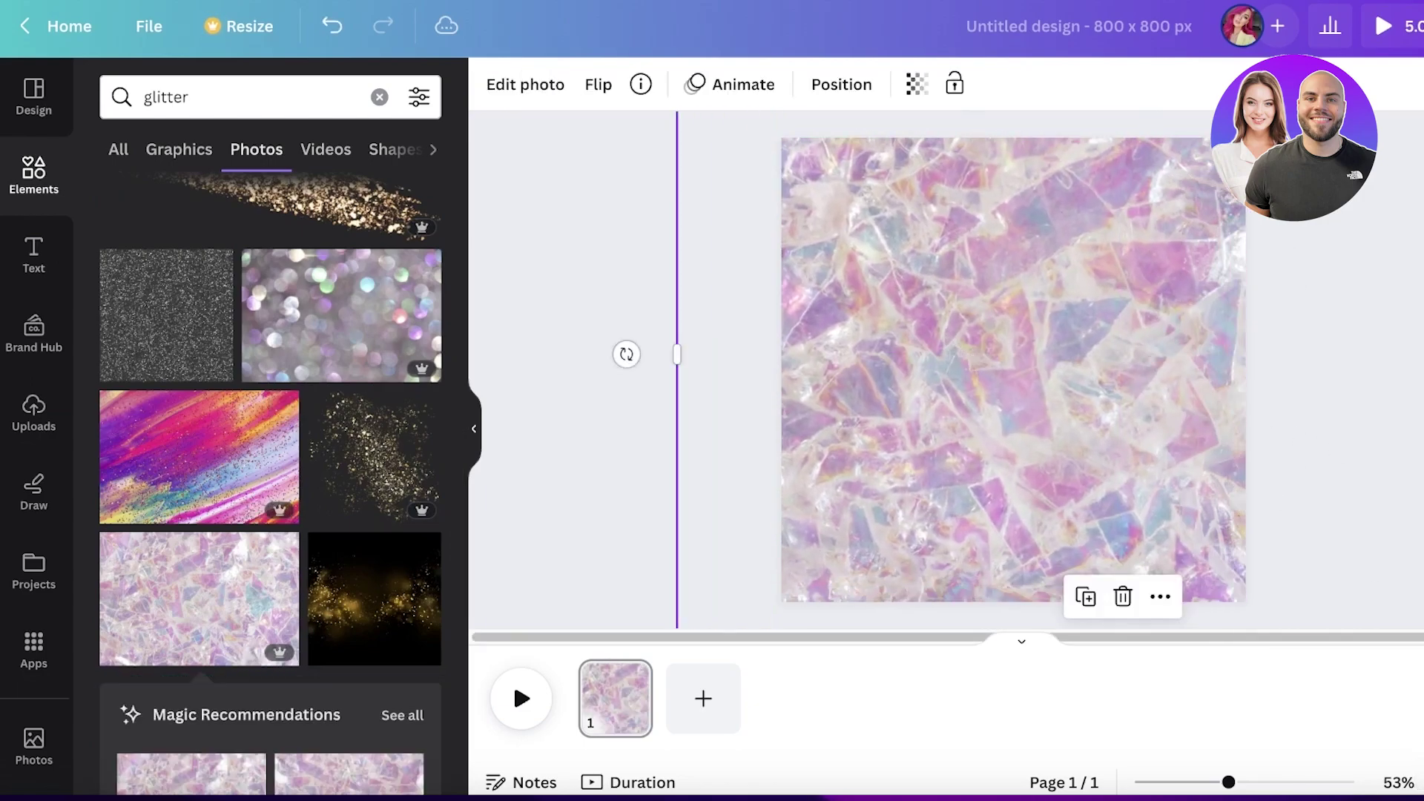
click(560, 350)
Add the two-women and gold-dress cutouts to the page and roughly position and size them.
click(19, 420)
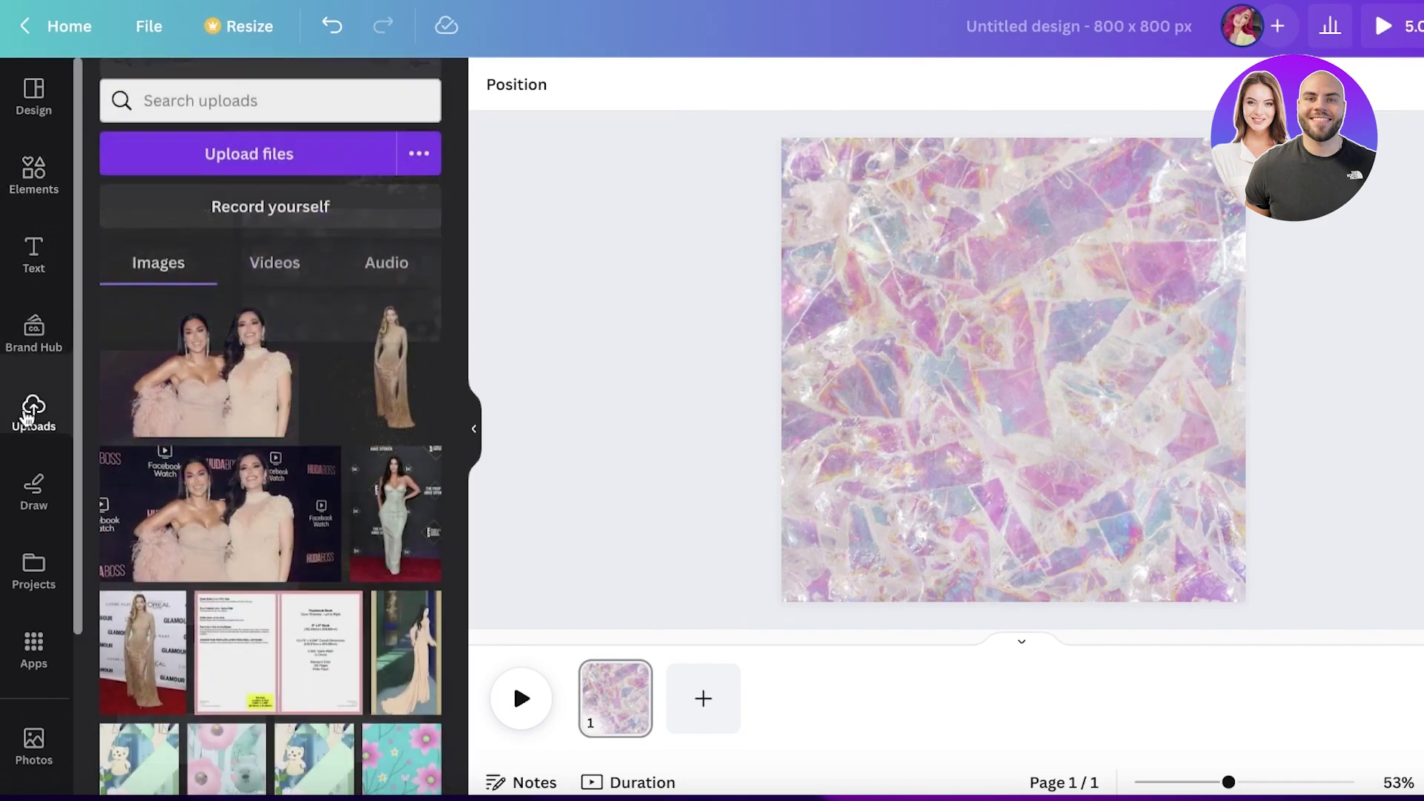
click(211, 363)
drag(1128, 439, 1243, 532)
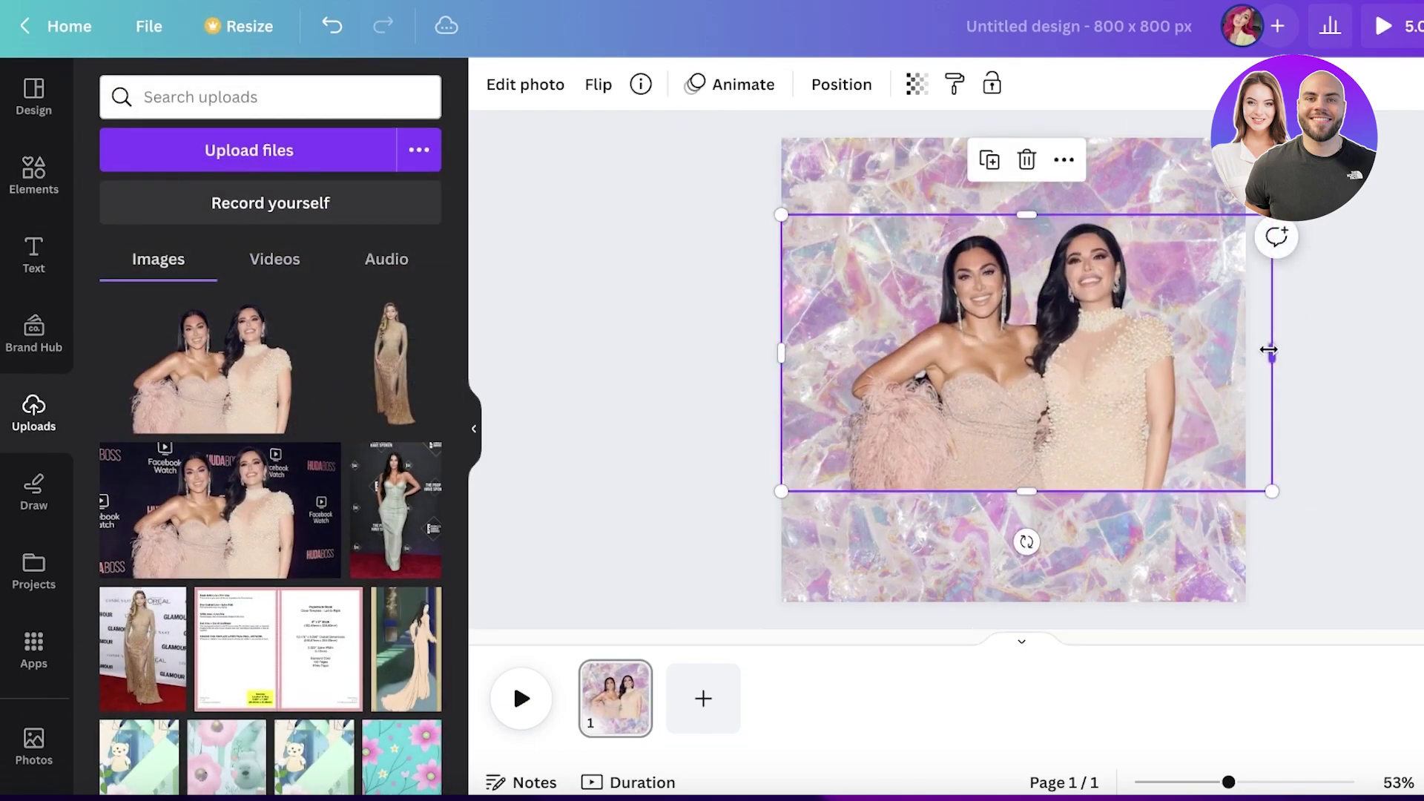
drag(1274, 353, 1202, 356)
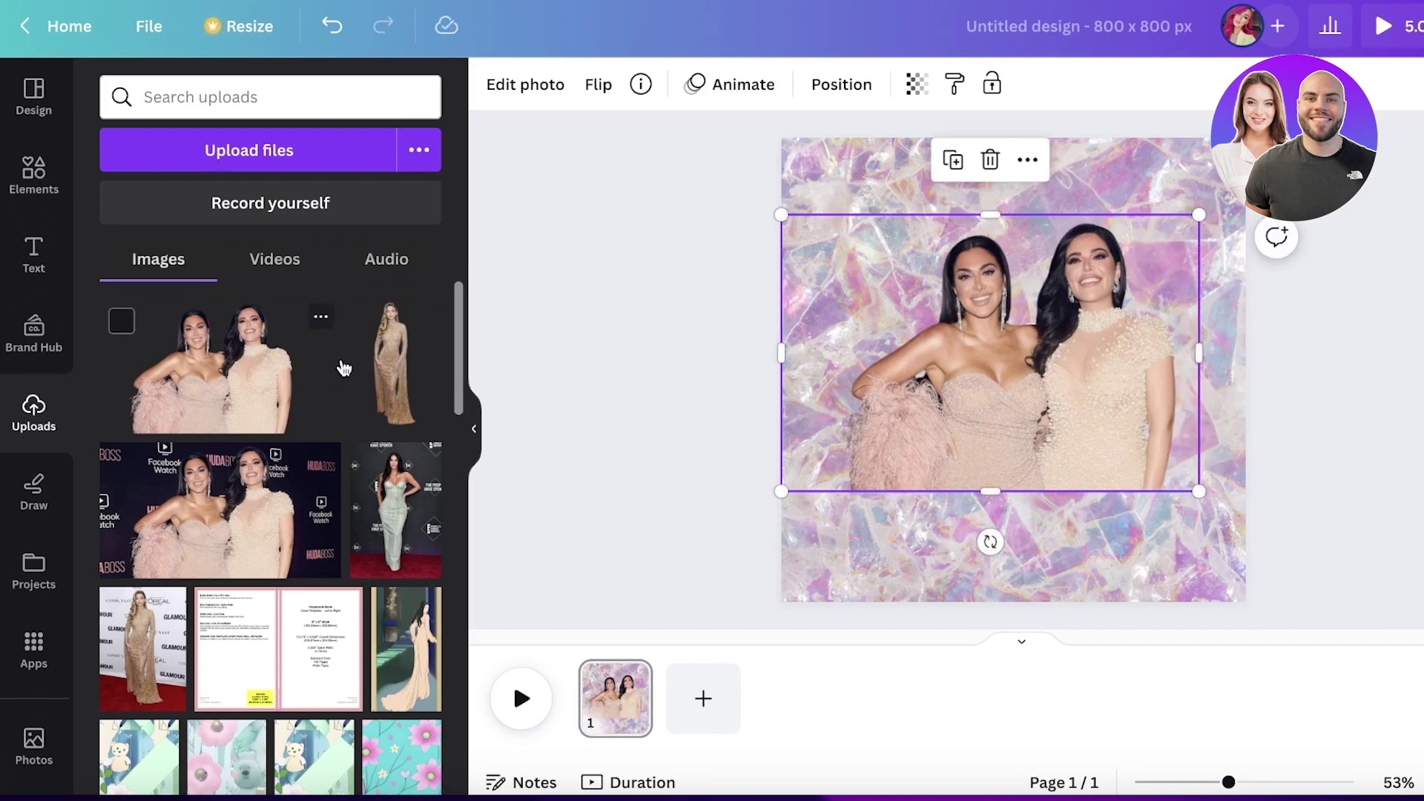
click(349, 365)
drag(1083, 468, 971, 464)
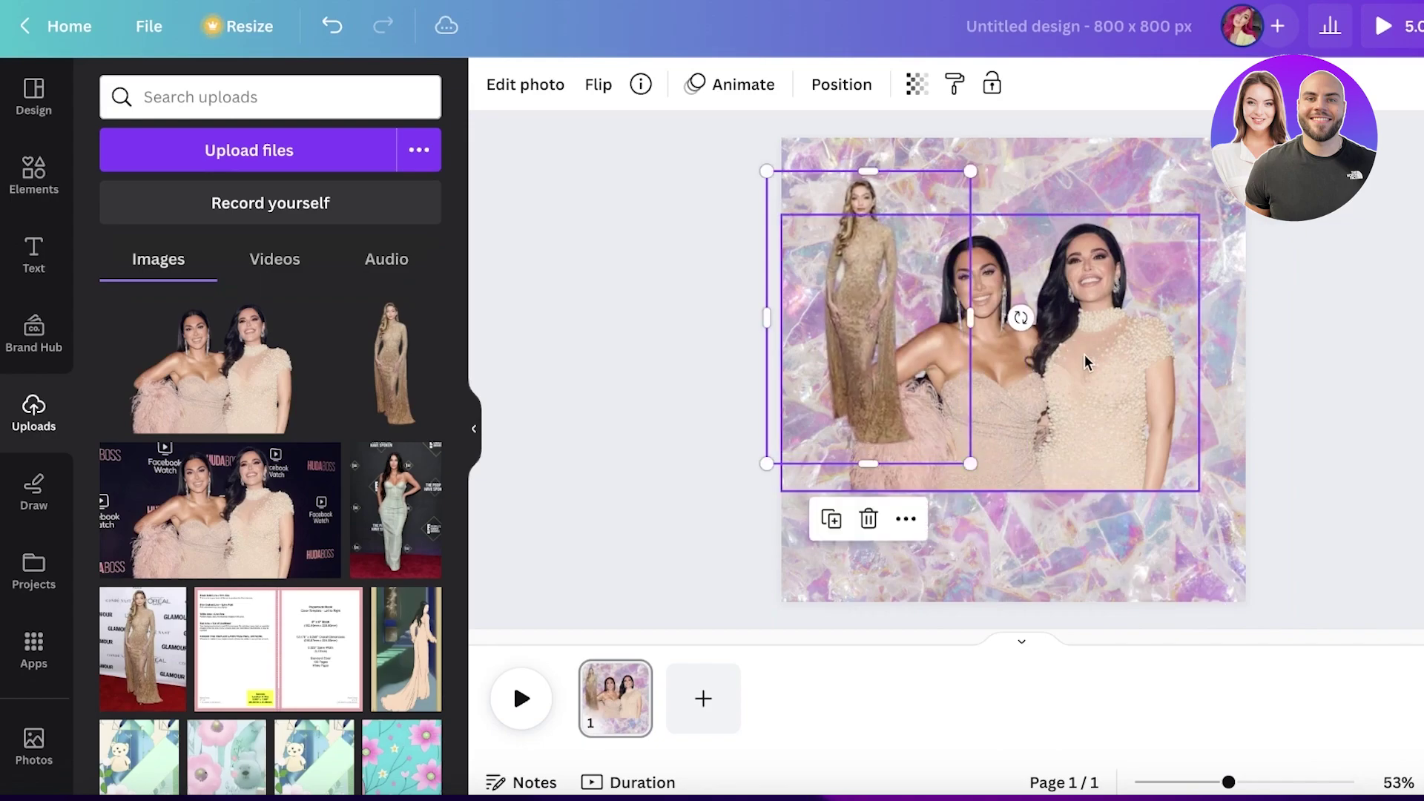
Resize, crop and line up both cutouts side by side across the middle of the page.
click(1086, 362)
mouse_move(853, 334)
mouse_down()
mouse_move(865, 464)
mouse_move(876, 334)
mouse_up()
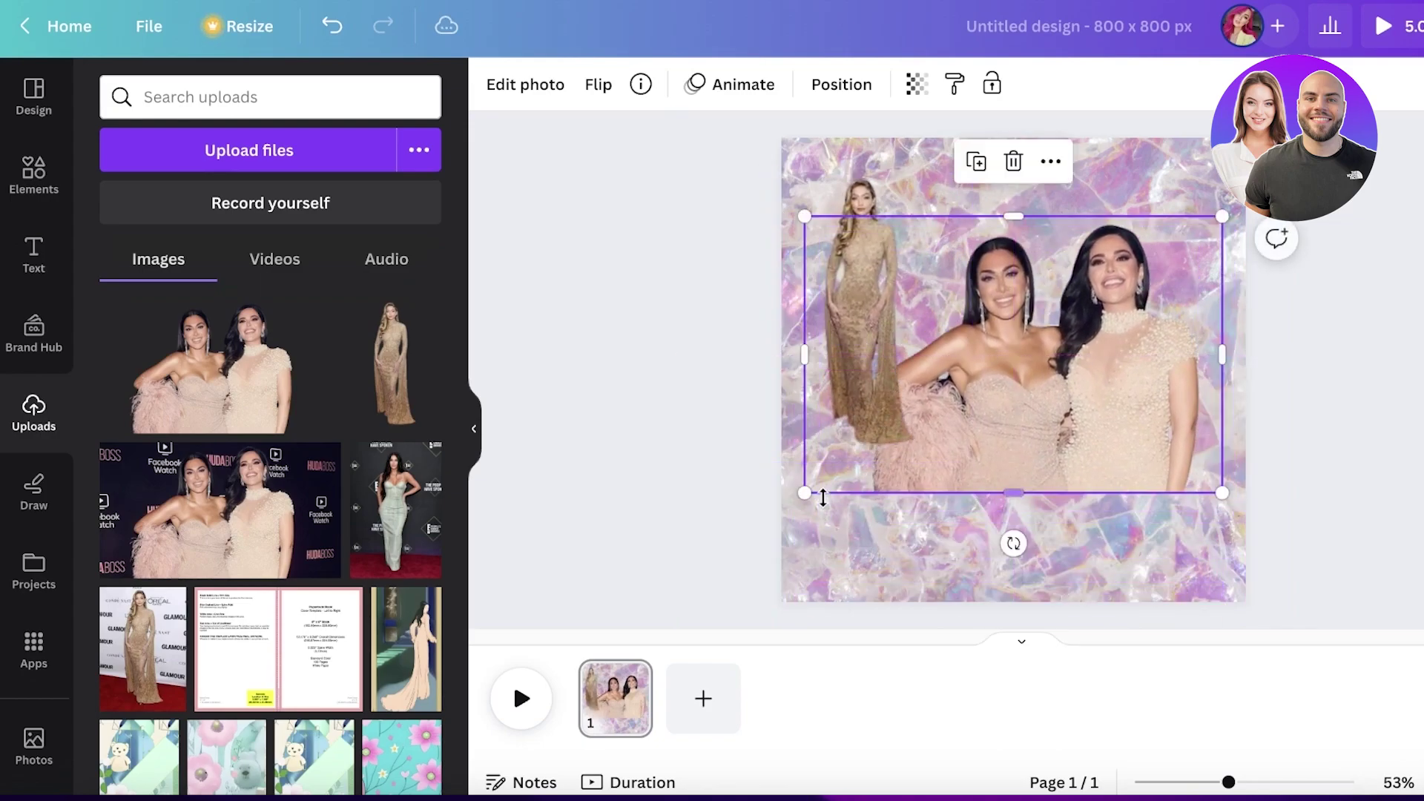
drag(798, 497, 984, 375)
click(900, 318)
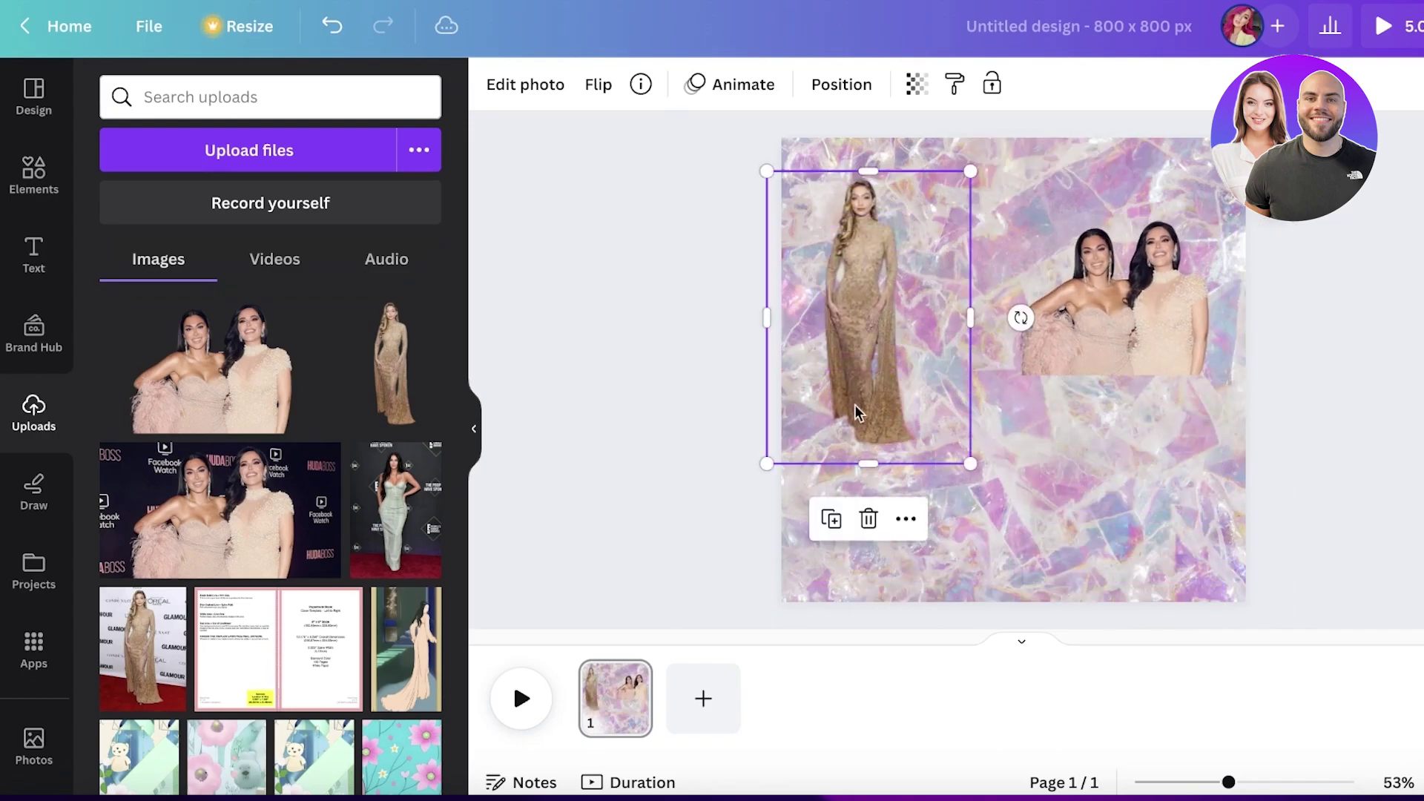
drag(865, 462, 983, 325)
drag(1135, 327, 1077, 334)
drag(964, 330, 926, 358)
drag(1076, 327, 1081, 342)
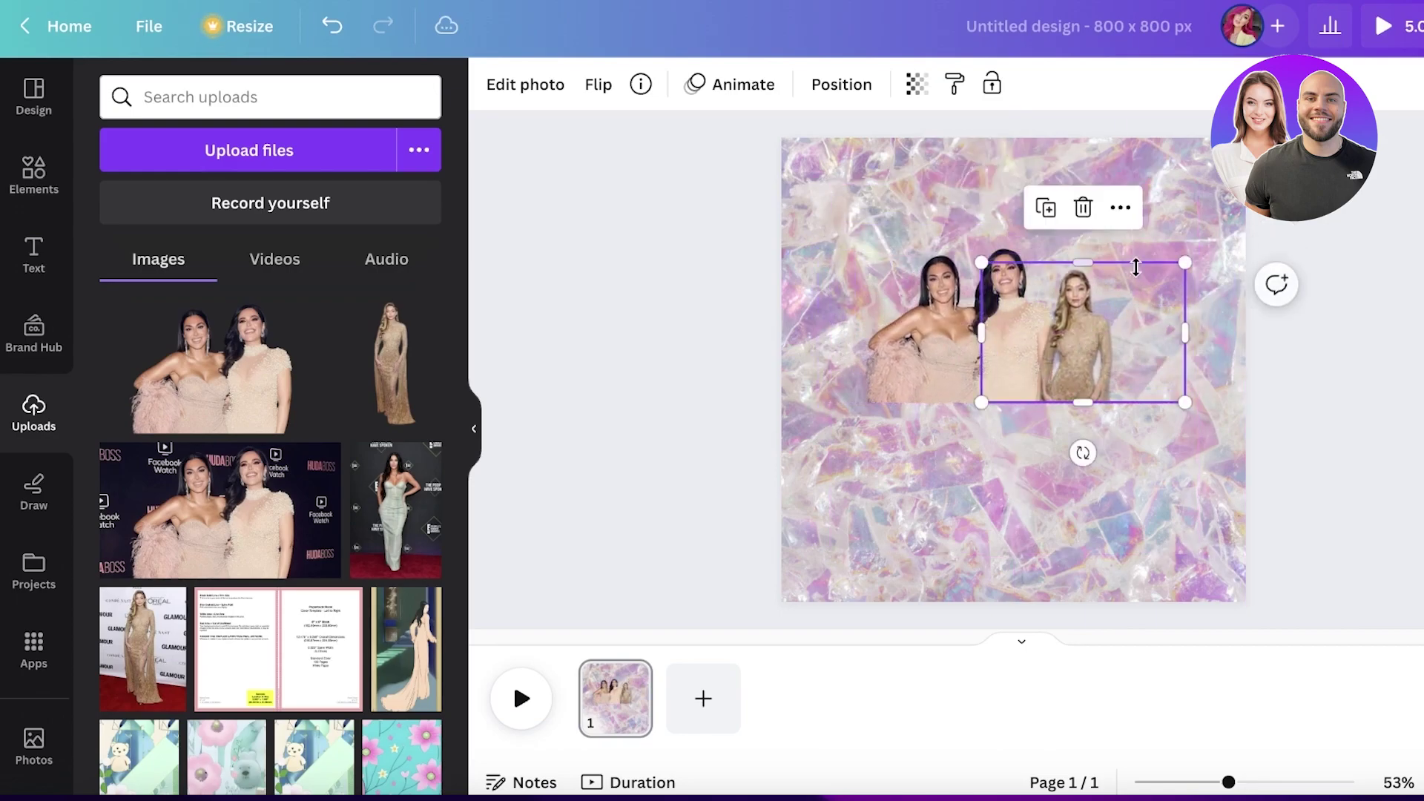
drag(1184, 264, 1222, 237)
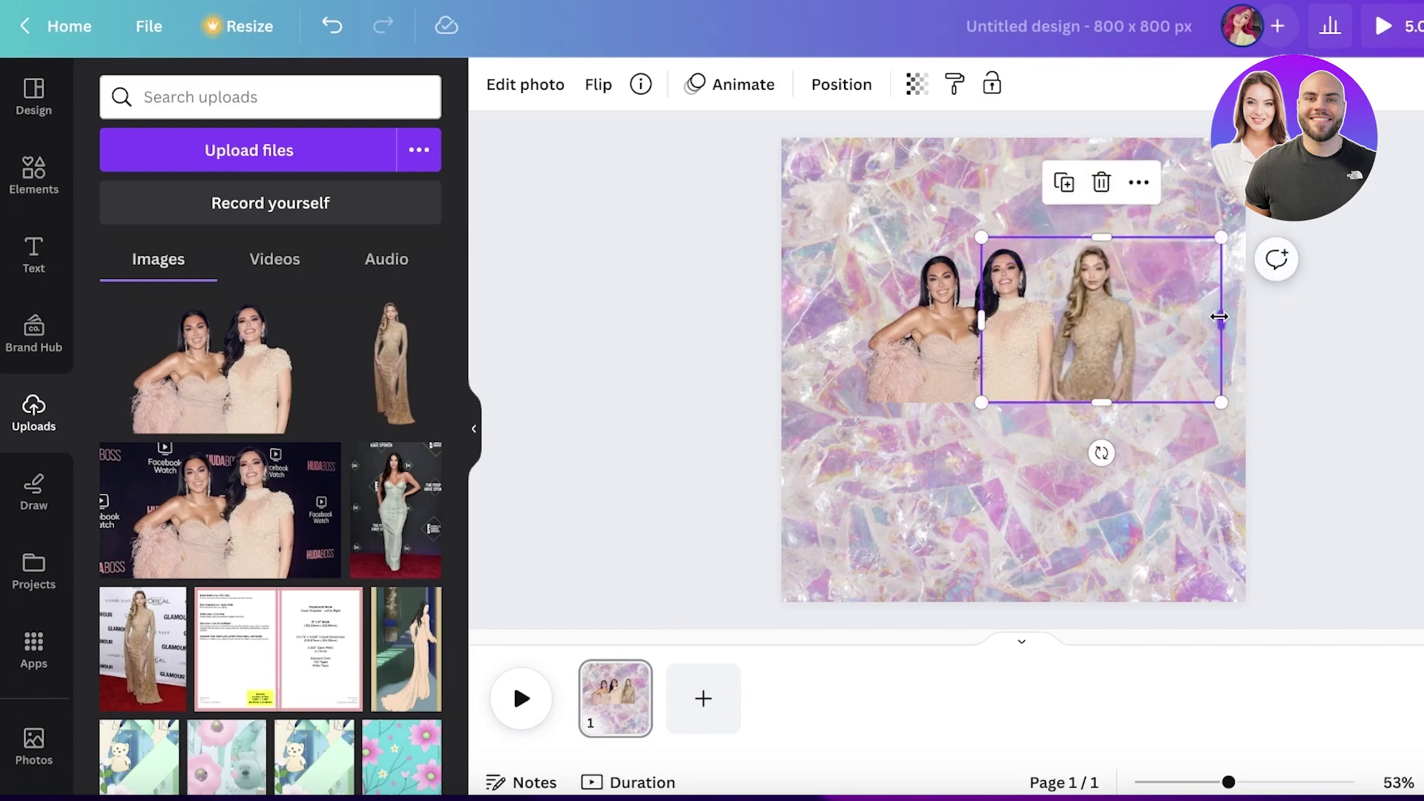
drag(1220, 316, 1146, 319)
click(1402, 278)
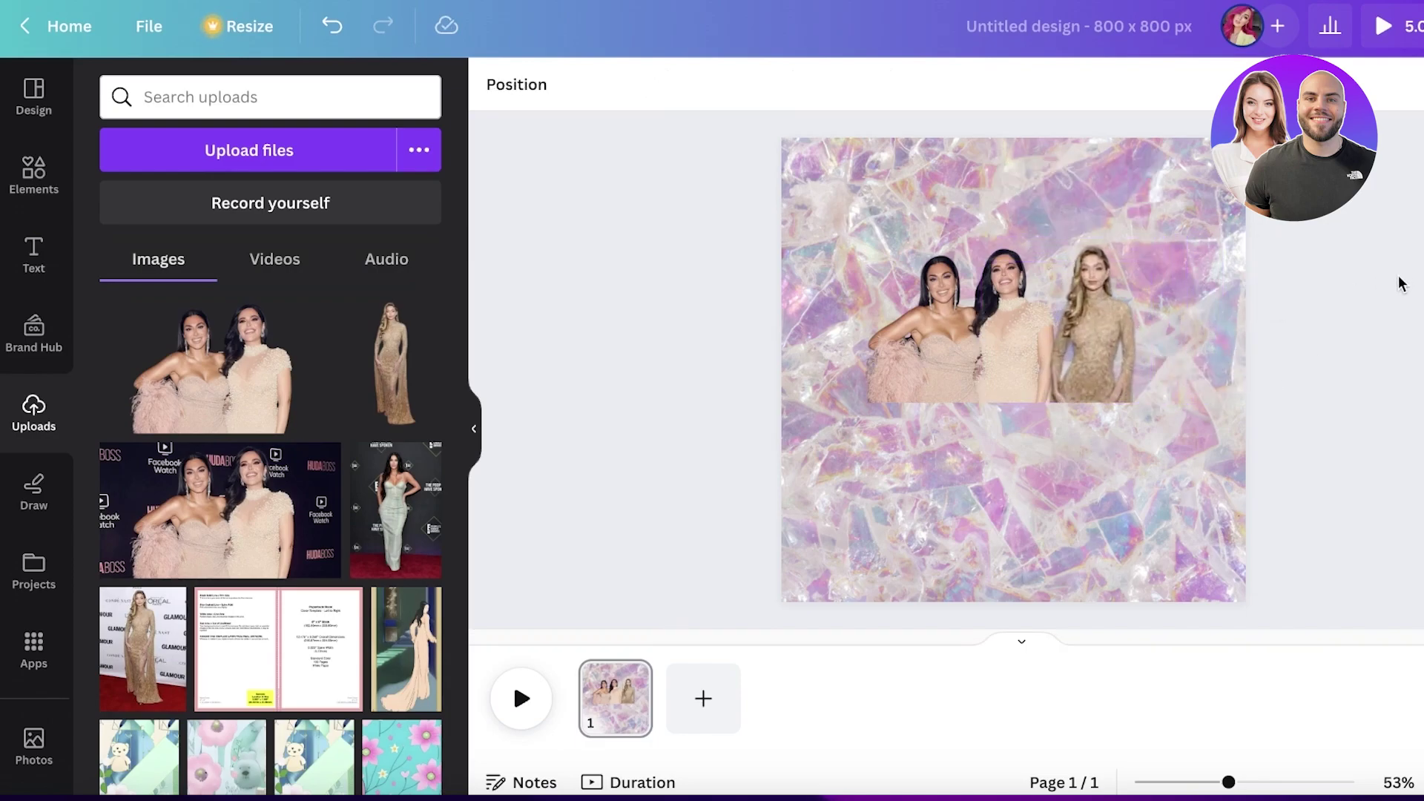